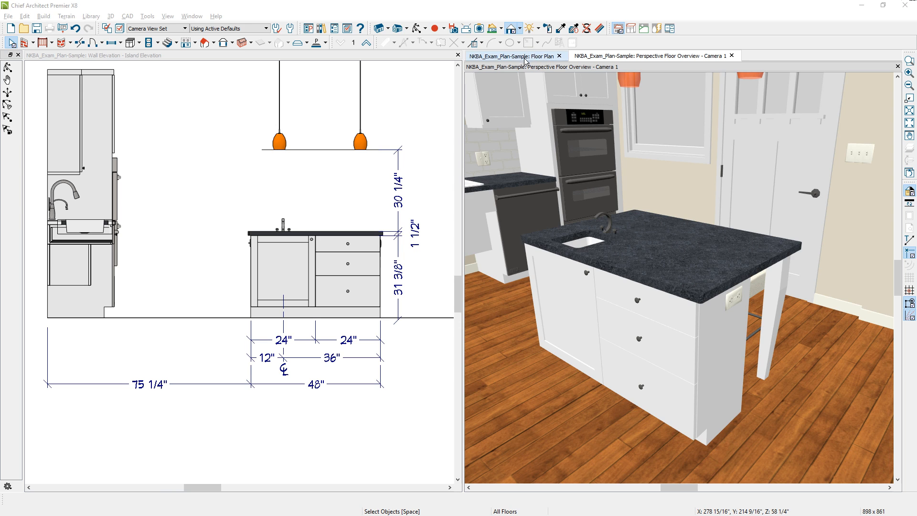
Step: Place a standard base cabinet in the open floor area, aligned with the upper wall's door jamb and level with the dishwasher's sink-side end
{"action": "left_click", "coordinate": [525, 56]}
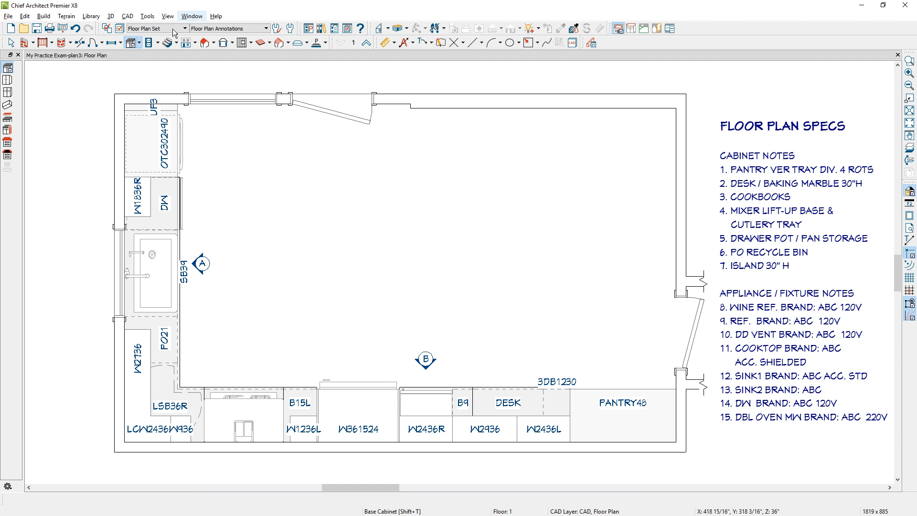
{"action": "left_click", "coordinate": [138, 44]}
{"action": "left_click", "coordinate": [141, 57]}
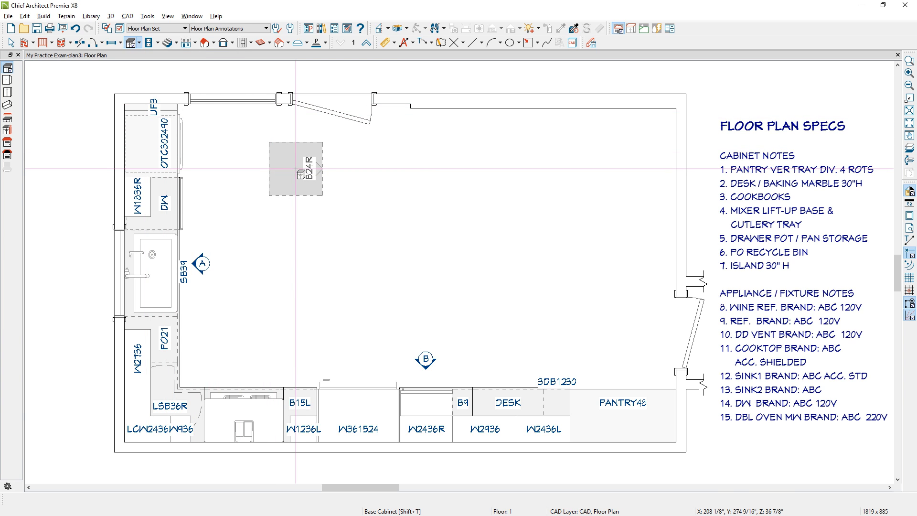
{"action": "left_click", "coordinate": [296, 141]}
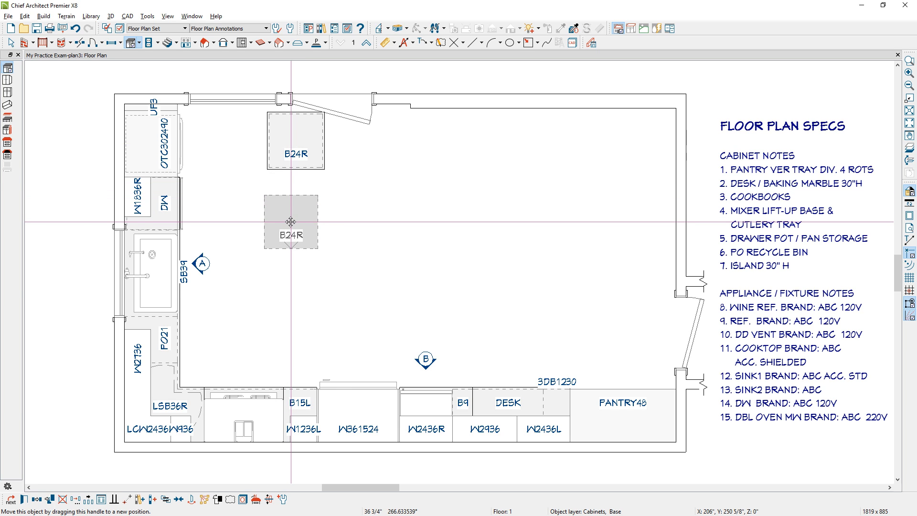
{"action": "left_click_drag", "start_coordinate": [291, 221], "coordinate": [297, 222]}
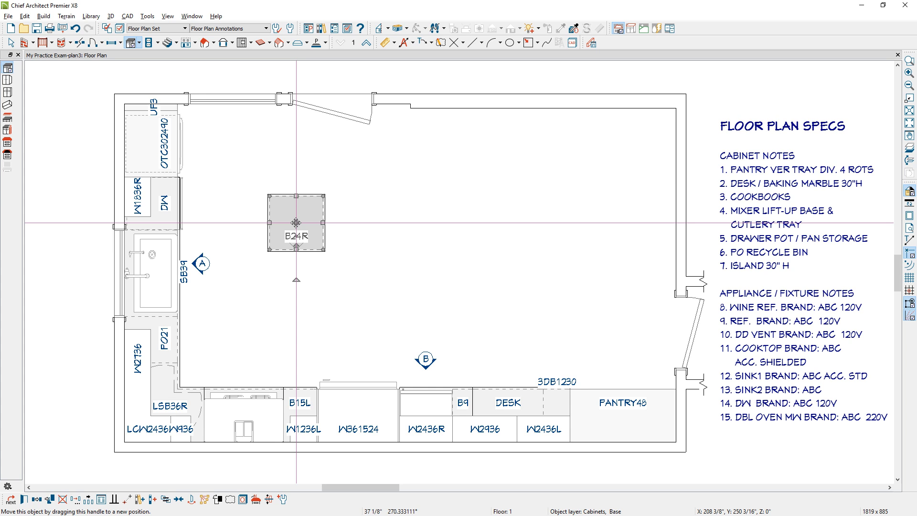
Step: Set the new base cabinet's height to 32" and its depth to 15"
{"action": "double_click", "coordinate": [296, 222]}
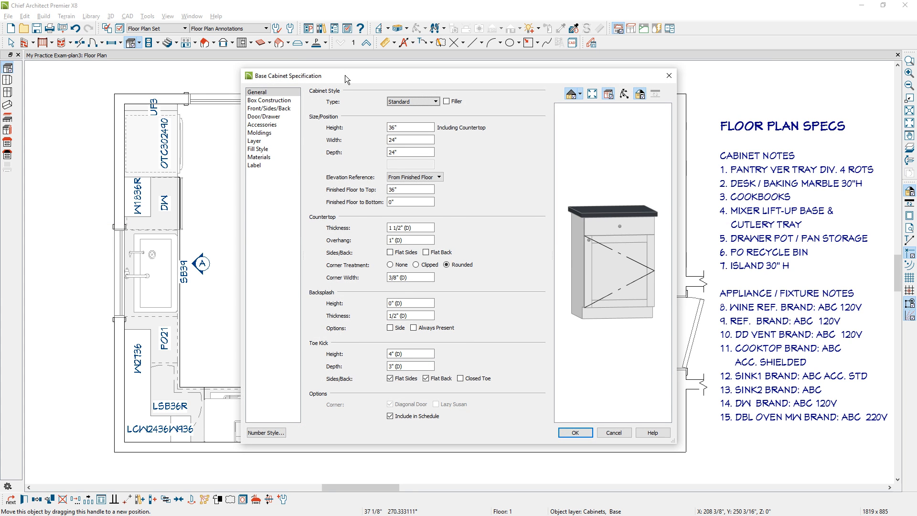
{"action": "left_click_drag", "start_coordinate": [345, 76], "coordinate": [454, 87]}
{"action": "left_click", "coordinate": [498, 152]}
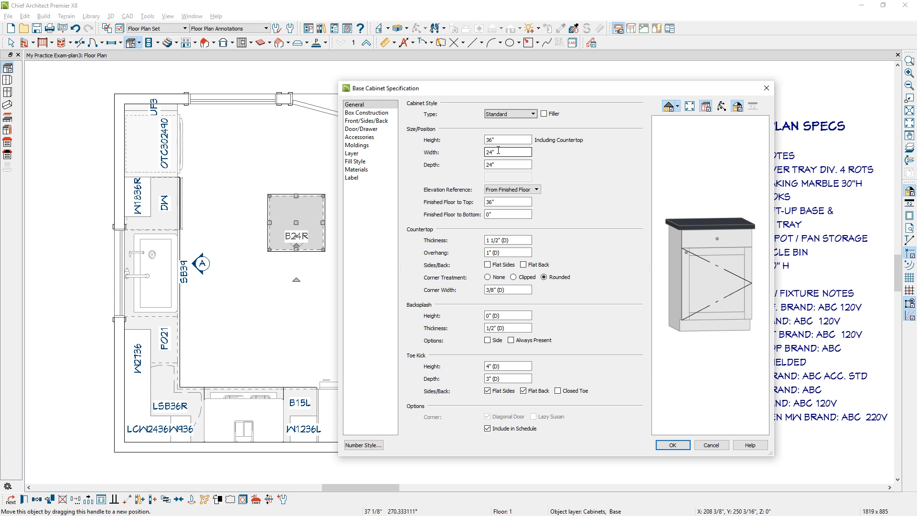
{"action": "left_click_drag", "start_coordinate": [499, 140], "coordinate": [467, 164]}
{"action": "type", "text": "32"}
{"action": "type", "text": "1"}
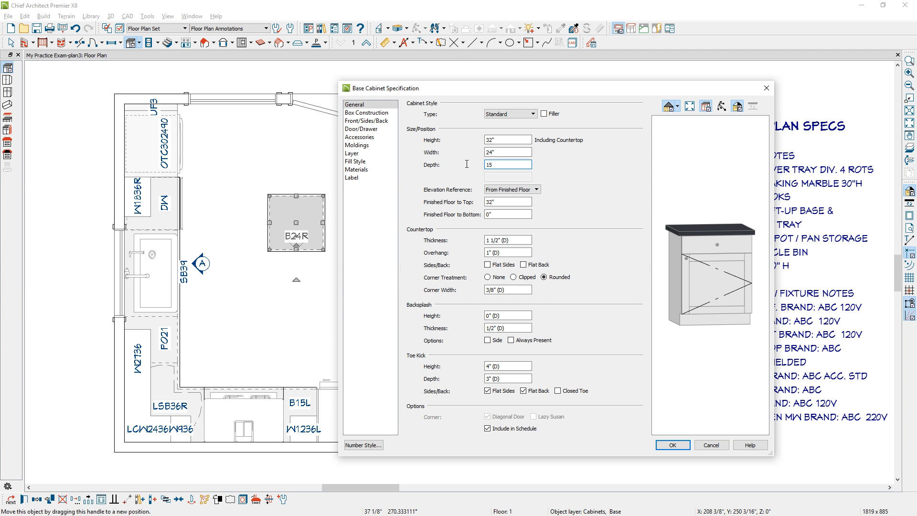
{"action": "type", "text": "5"}
{"action": "left_click", "coordinate": [673, 444]}
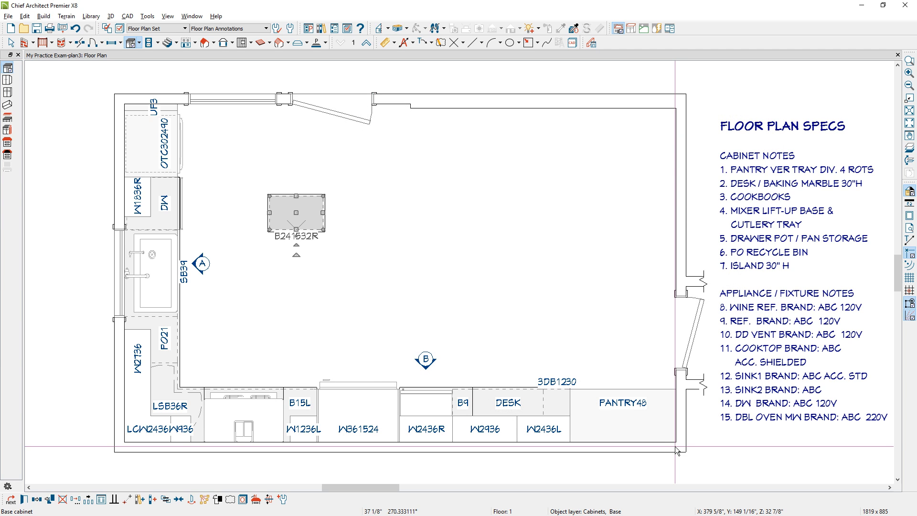
Step: Copy the base cabinet 24" to the right so the two cabinets sit side by side
{"action": "key", "text": "Escape"}
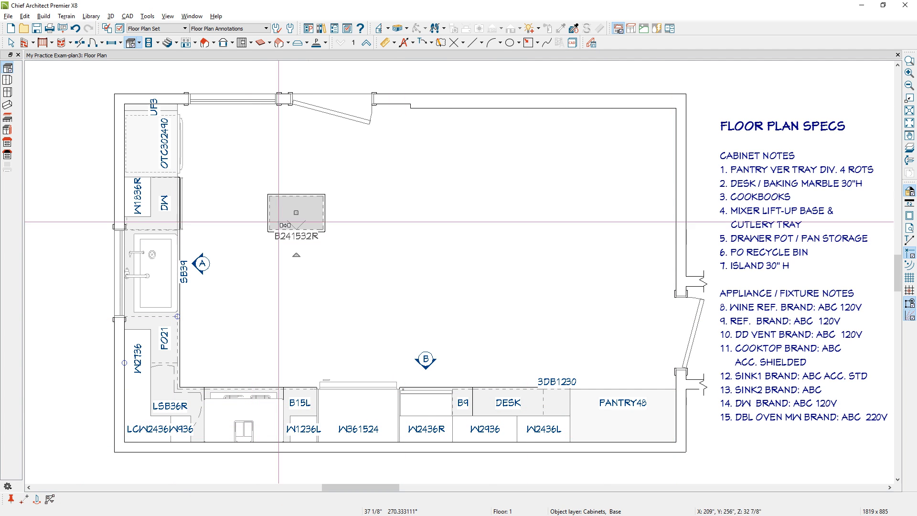
{"action": "left_click", "coordinate": [306, 202]}
{"action": "left_click_drag", "start_coordinate": [296, 213], "coordinate": [351, 214]}
{"action": "key", "text": "Escape"}
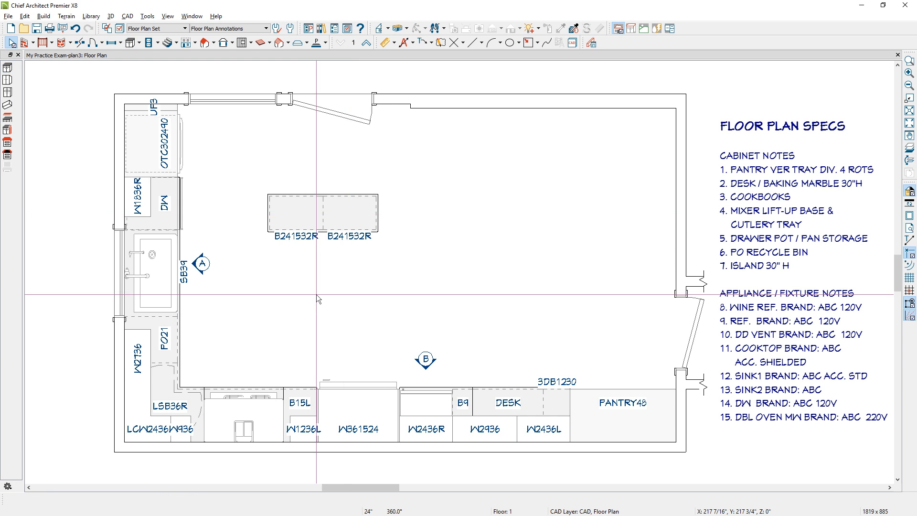
Step: Delete the drawer from the left island cabinet's front and change its door to Door - Auto Left
{"action": "left_click", "coordinate": [281, 214]}
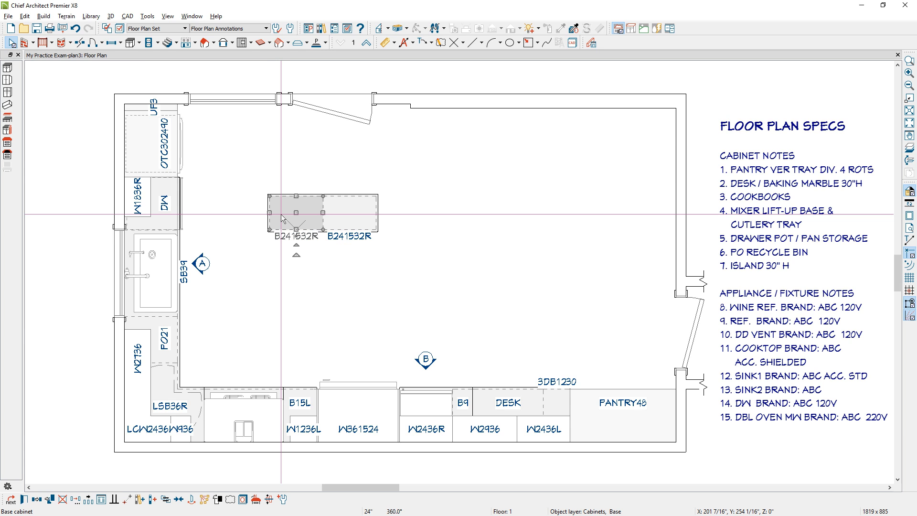
{"action": "double_click", "coordinate": [281, 214]}
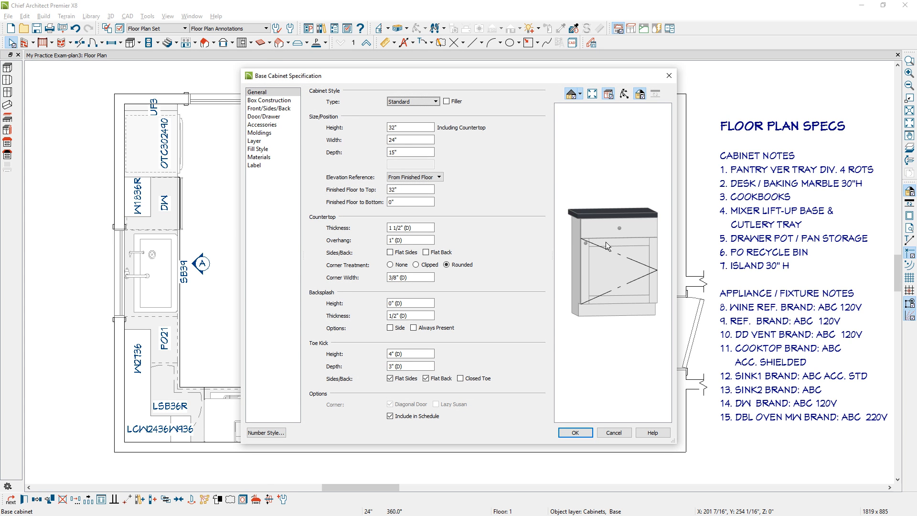
{"action": "left_click", "coordinate": [604, 231]}
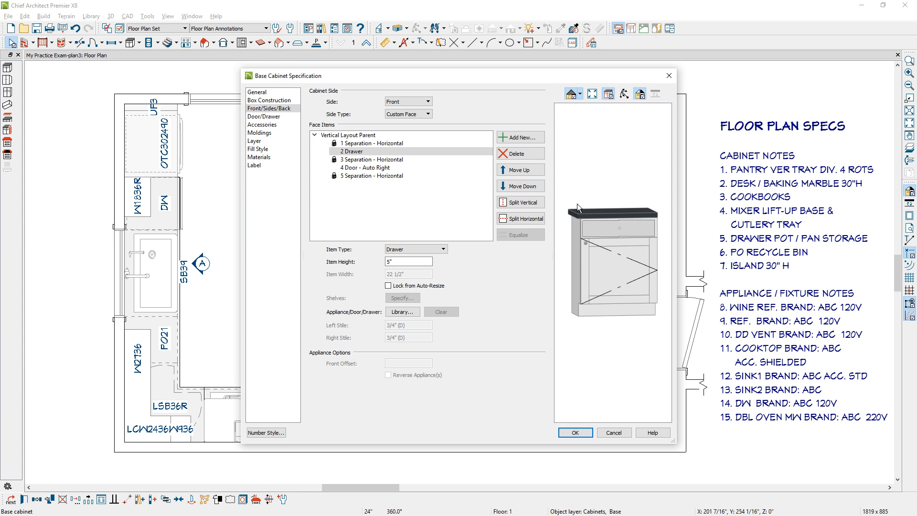
{"action": "left_click", "coordinate": [532, 149]}
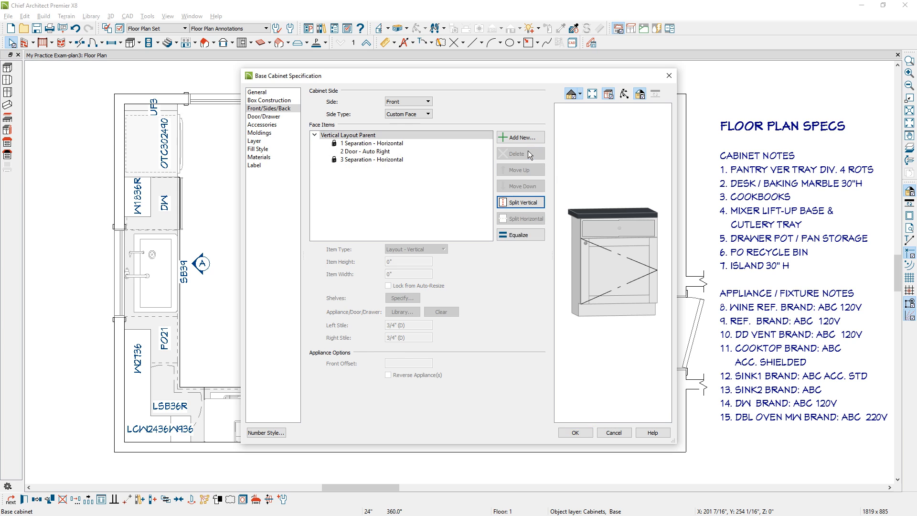
{"action": "left_click", "coordinate": [590, 246]}
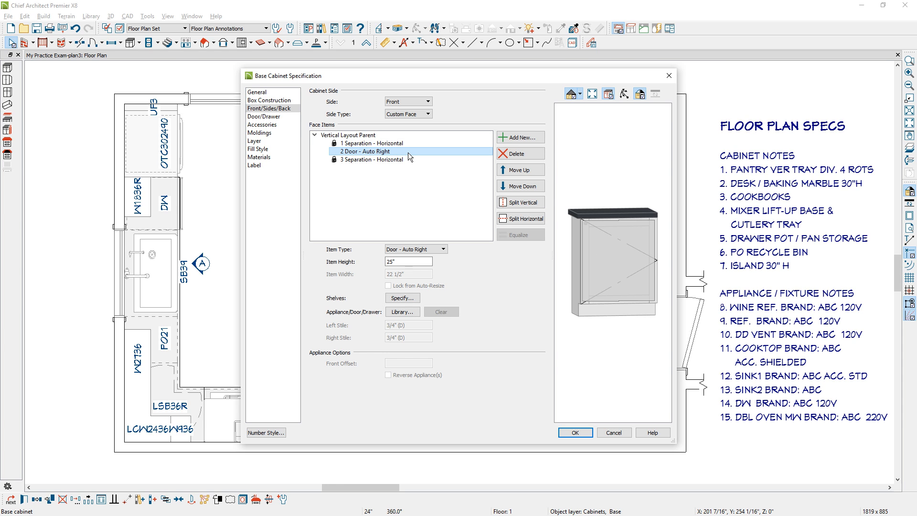
{"action": "left_click", "coordinate": [431, 249]}
{"action": "left_click", "coordinate": [406, 287]}
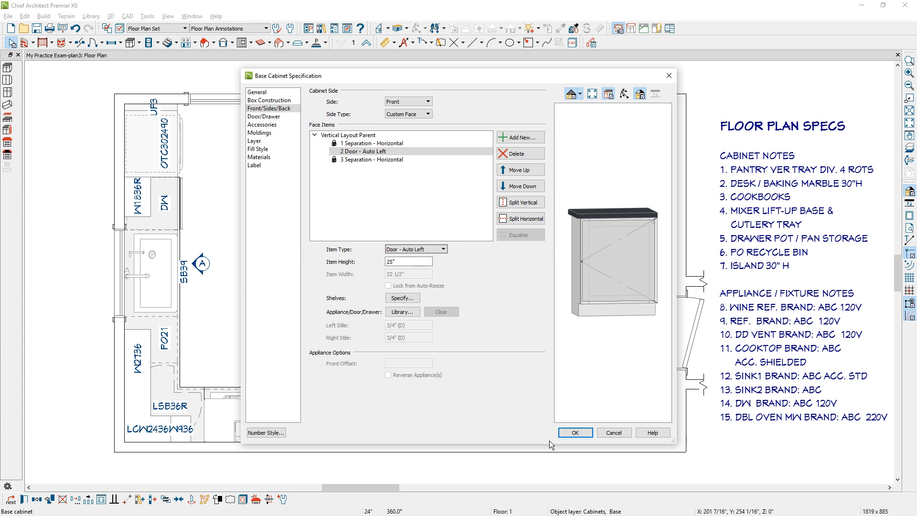
{"action": "left_click", "coordinate": [569, 434]}
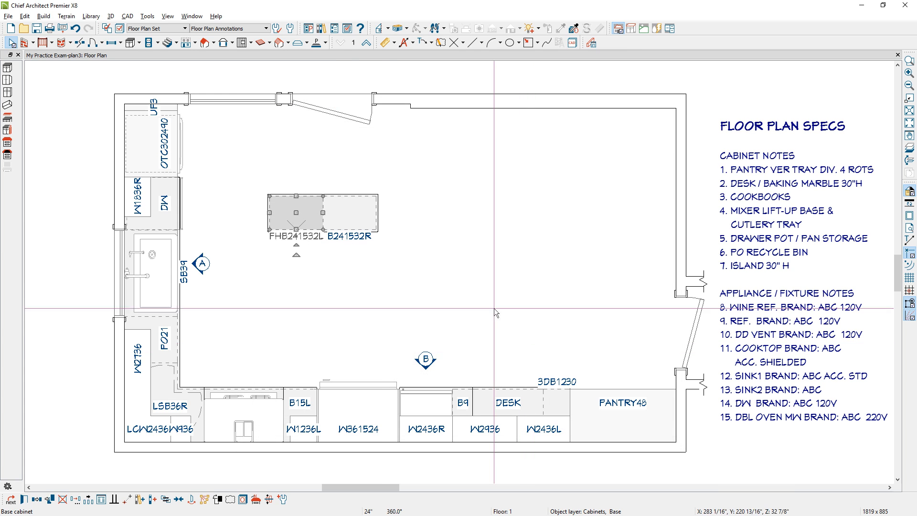
Step: Turn the right island cabinet into a three-drawer base by changing its door to a drawer and splitting it horizontally
{"action": "double_click", "coordinate": [337, 205]}
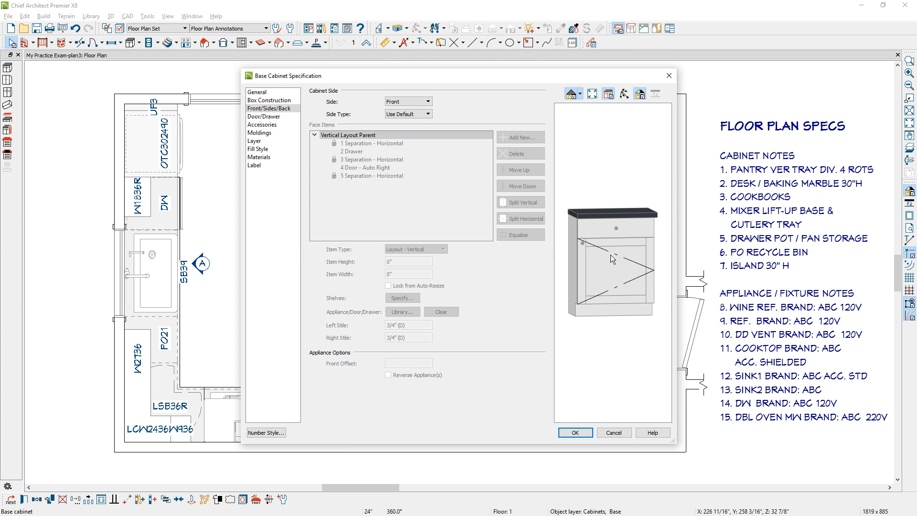
{"action": "left_click", "coordinate": [611, 254]}
{"action": "left_click", "coordinate": [444, 250]}
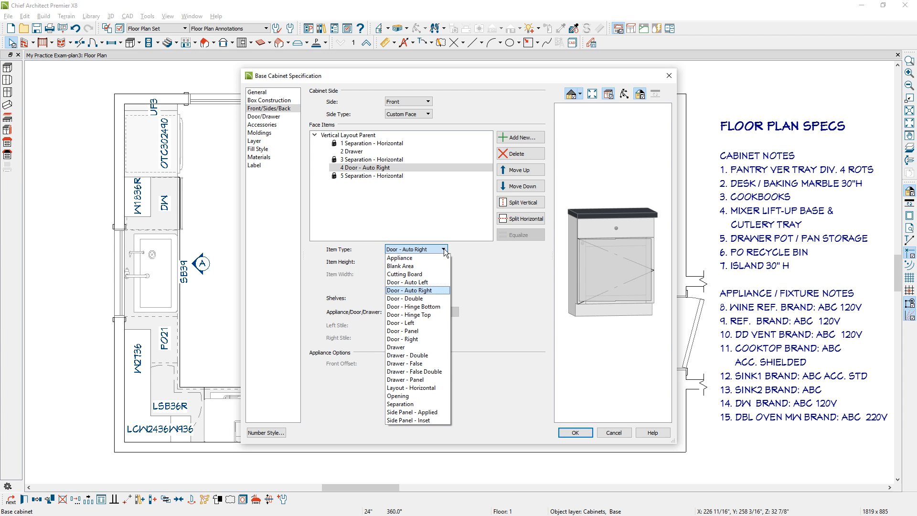
{"action": "left_click", "coordinate": [422, 347]}
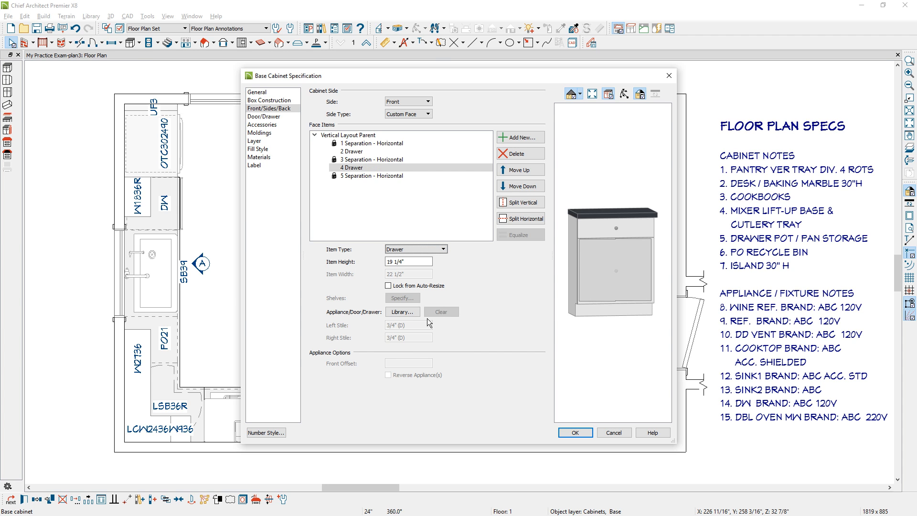
{"action": "left_click", "coordinate": [524, 220]}
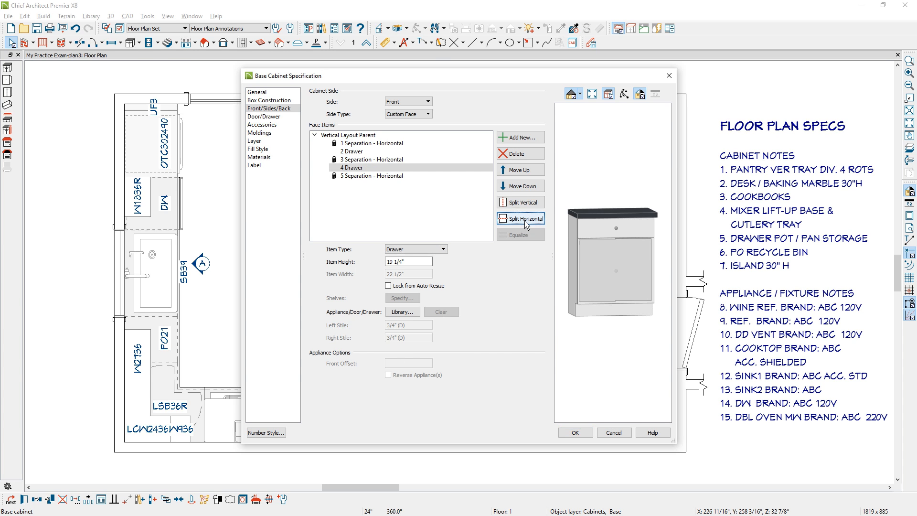
{"action": "left_click", "coordinate": [427, 261]}
{"action": "key", "text": "Return"}
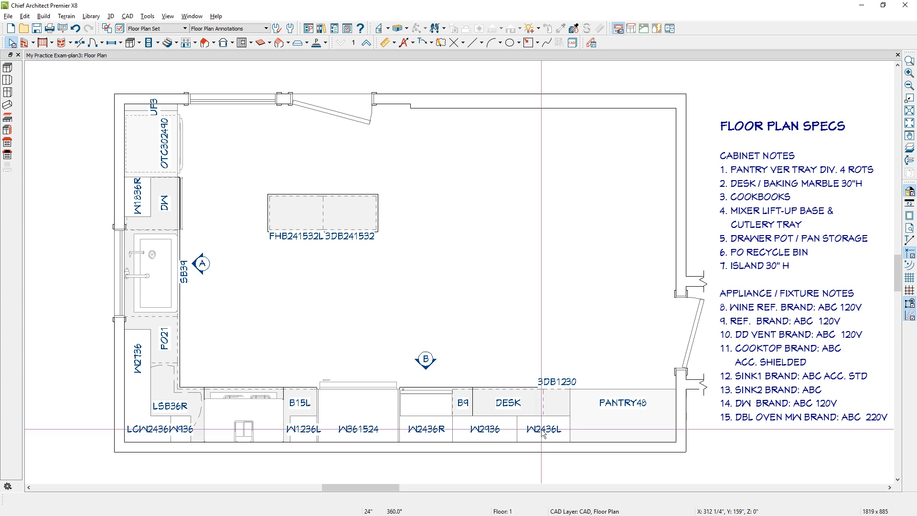
Step: Select both island cabinets together and move them about 13 11/16" down and slightly left toward the cooktop run
{"action": "left_click", "coordinate": [337, 216]}
{"action": "left_click", "coordinate": [338, 216]}
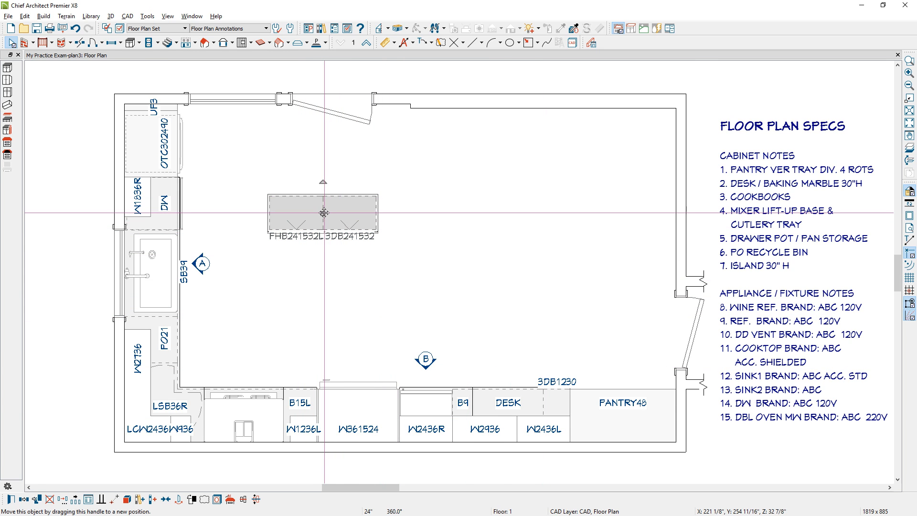
{"action": "left_click_drag", "start_coordinate": [324, 213], "coordinate": [315, 242]}
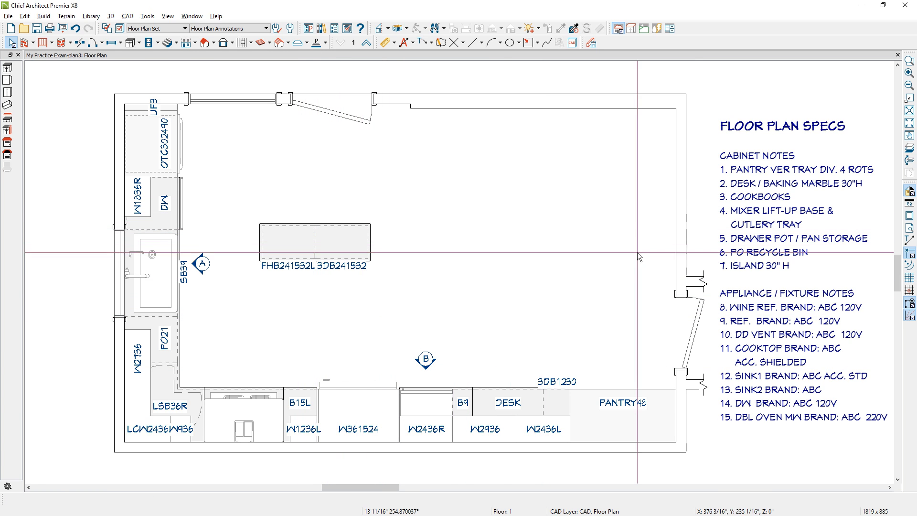
Step: Set the distance between the sink-side cabinet run and the left island cabinet to 48"
{"action": "left_click", "coordinate": [281, 240]}
{"action": "left_click", "coordinate": [261, 242]}
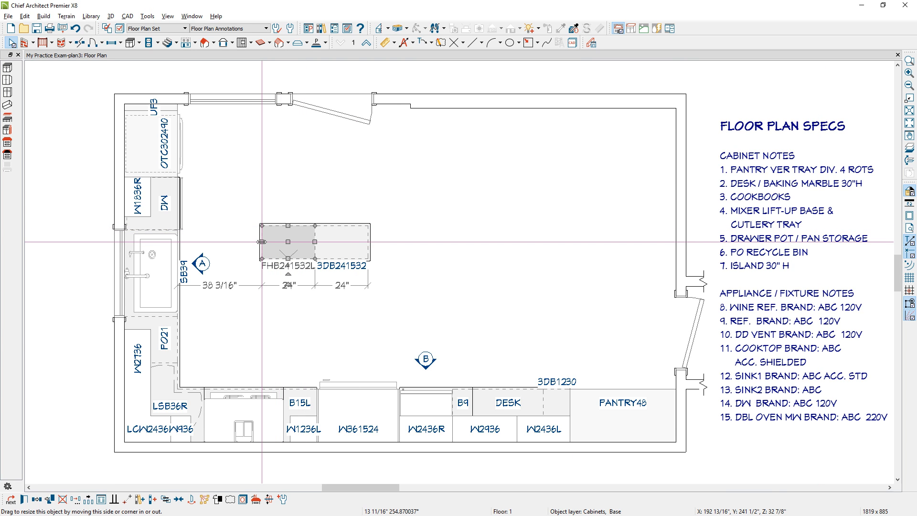
{"action": "left_click", "coordinate": [219, 285]}
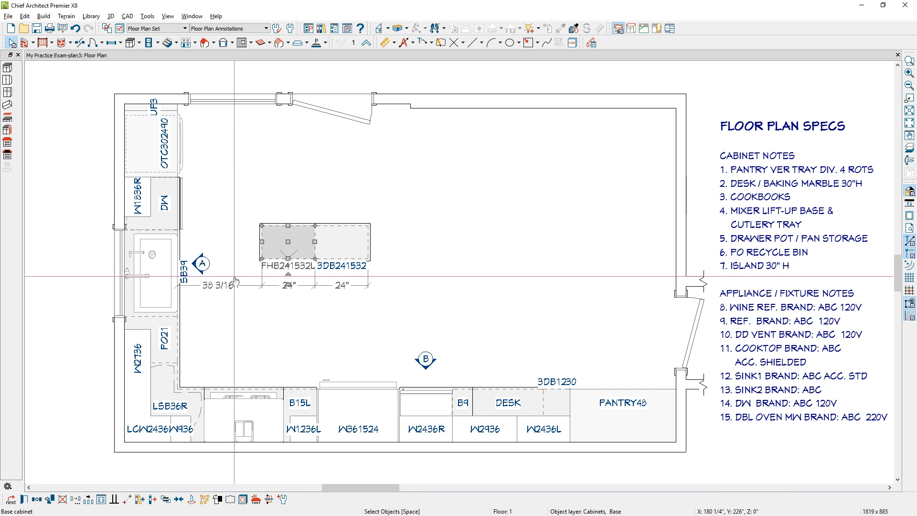
{"action": "type", "text": "4"}
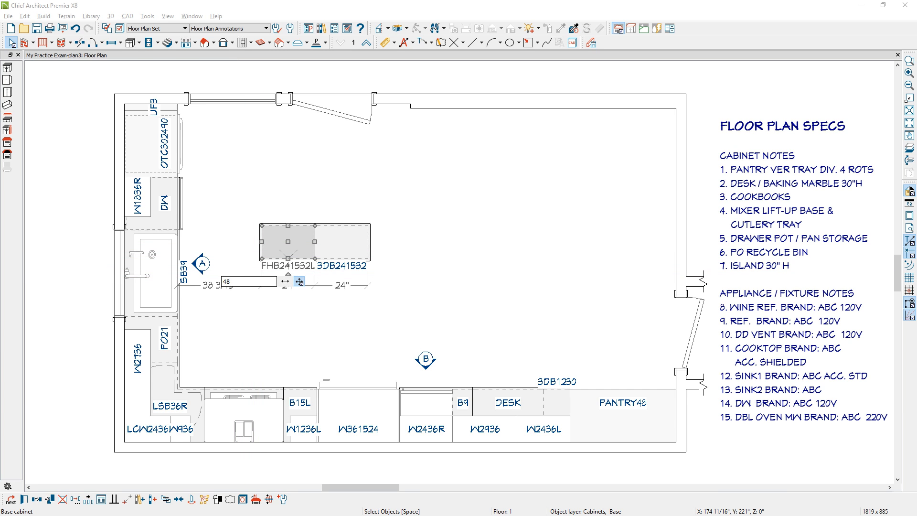
{"action": "type", "text": "8"}
{"action": "key", "text": "Return"}
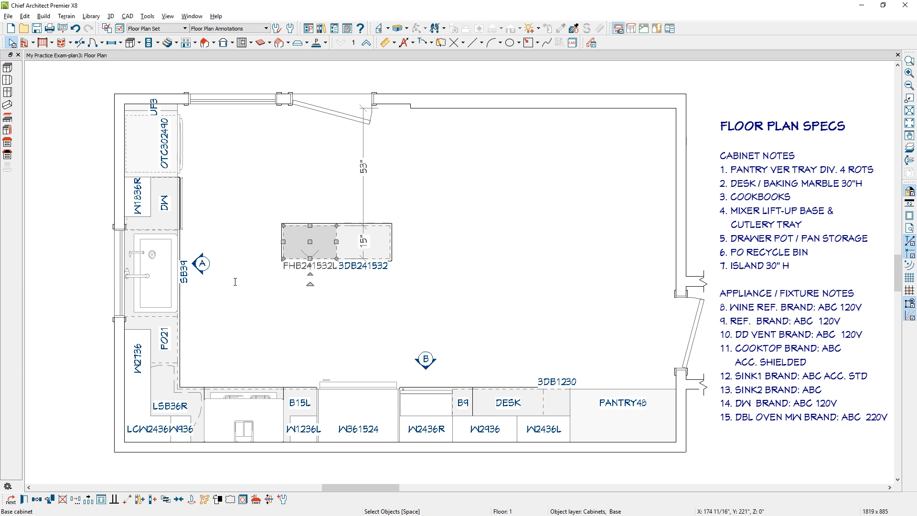
Step: Set the left island cabinet 72" from the upper wall and move the drawer cabinet down flush beside it
{"action": "left_click", "coordinate": [365, 181]}
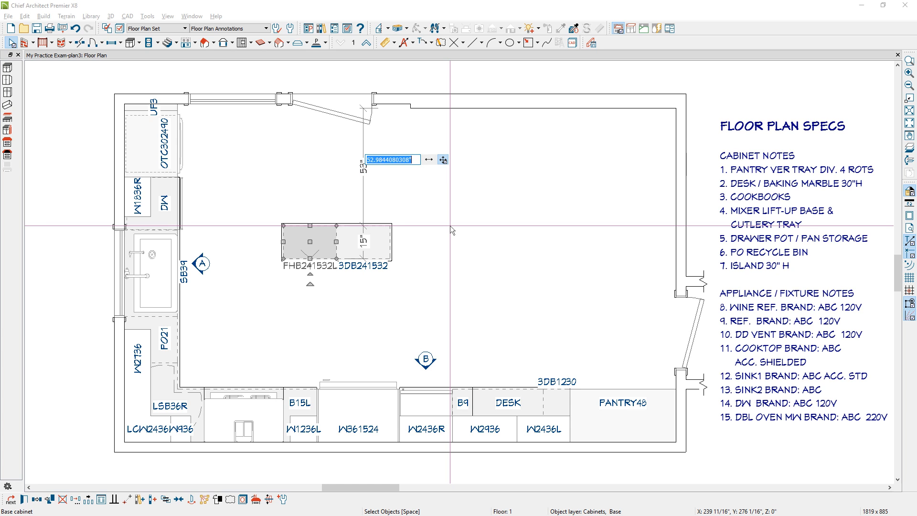
{"action": "type", "text": "72"}
{"action": "key", "text": "Return"}
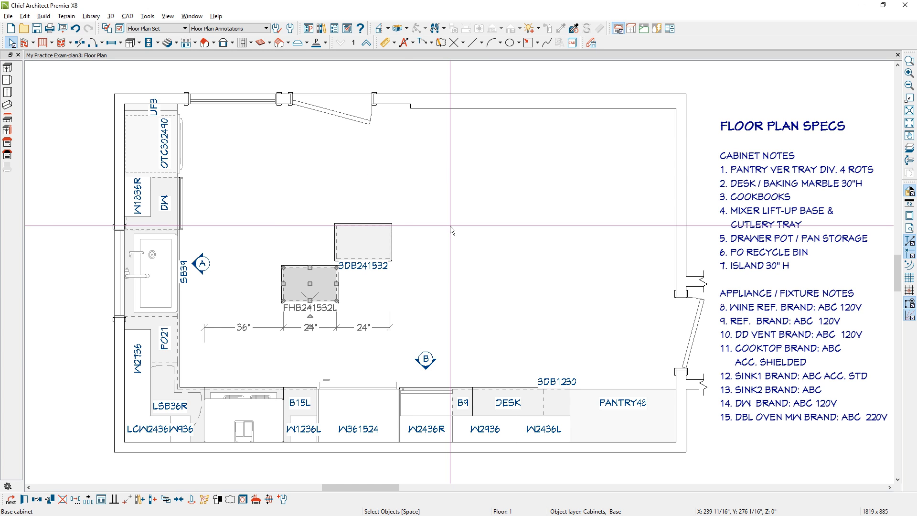
{"action": "left_click", "coordinate": [370, 248]}
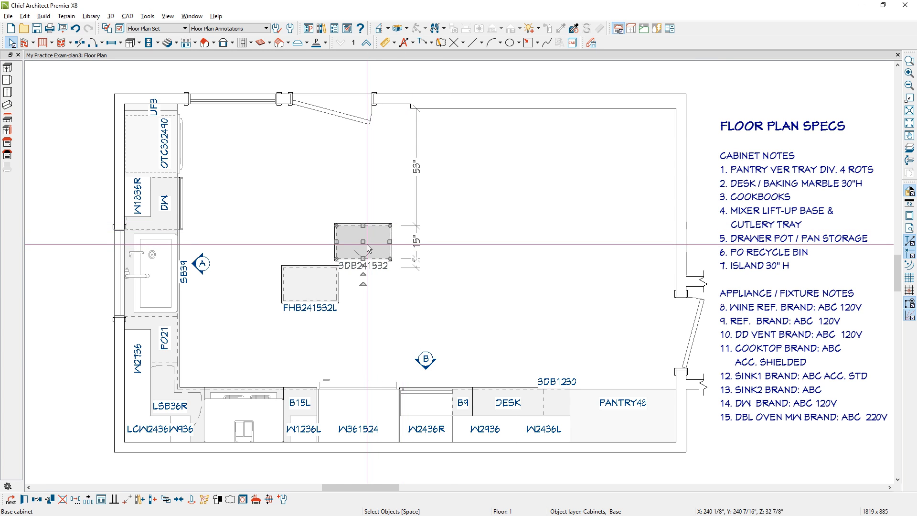
{"action": "left_click_drag", "start_coordinate": [370, 249], "coordinate": [365, 285]}
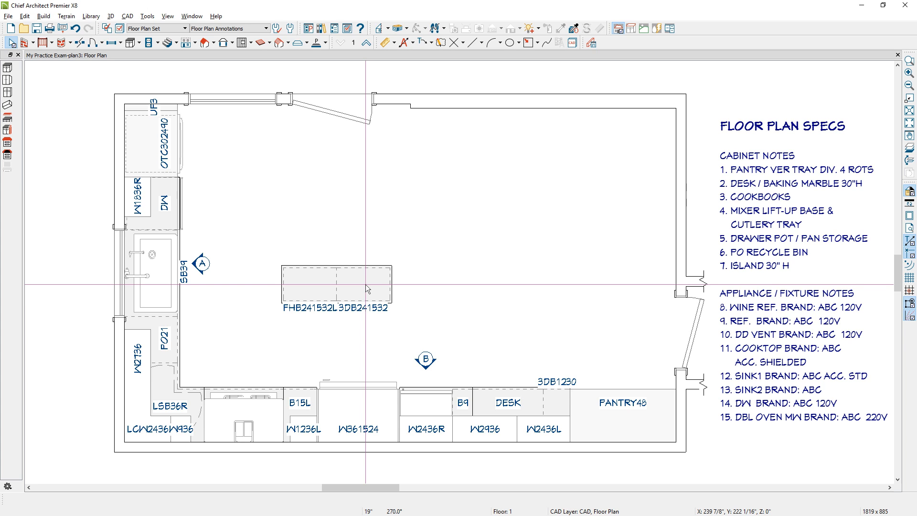
Step: Open a perspective floor overview of the kitchen and select the island's drawer cabinet in it
{"action": "scroll", "coordinate": [365, 285], "scroll_direction": "up", "scroll_amount": 1}
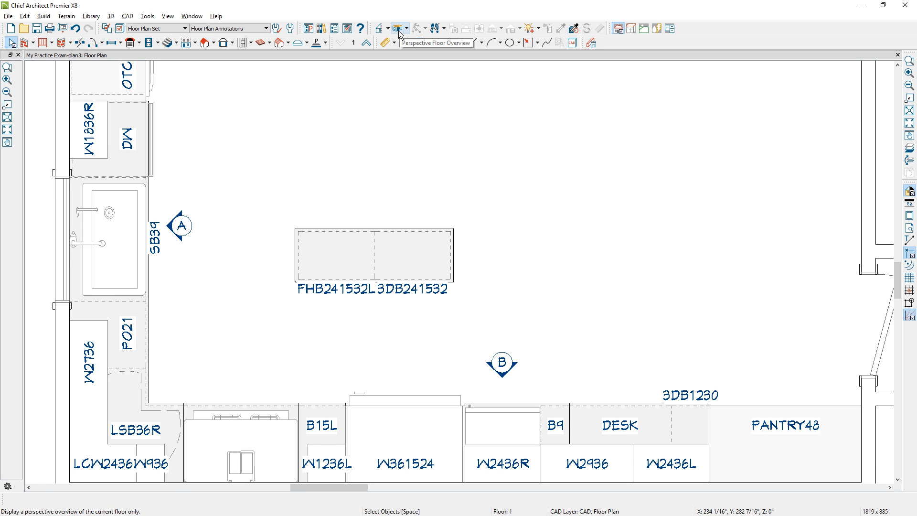
{"action": "left_click", "coordinate": [397, 29]}
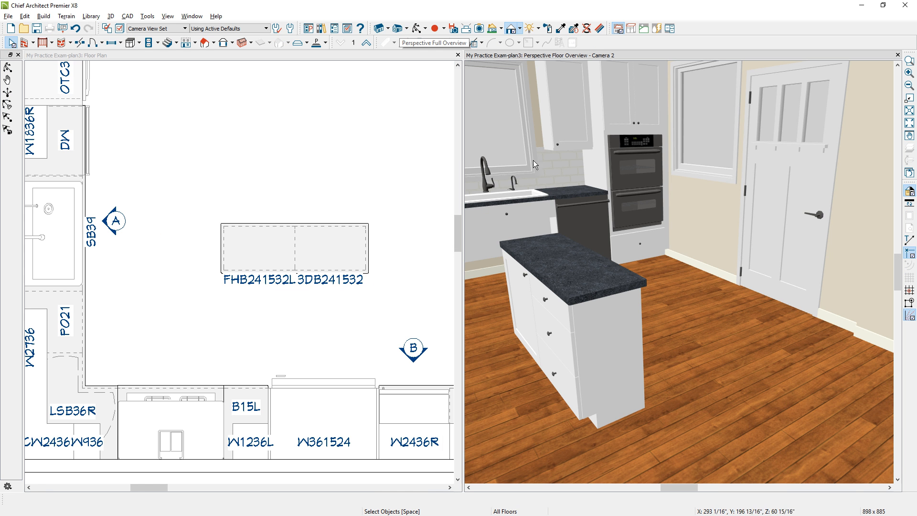
{"action": "left_click", "coordinate": [575, 271]}
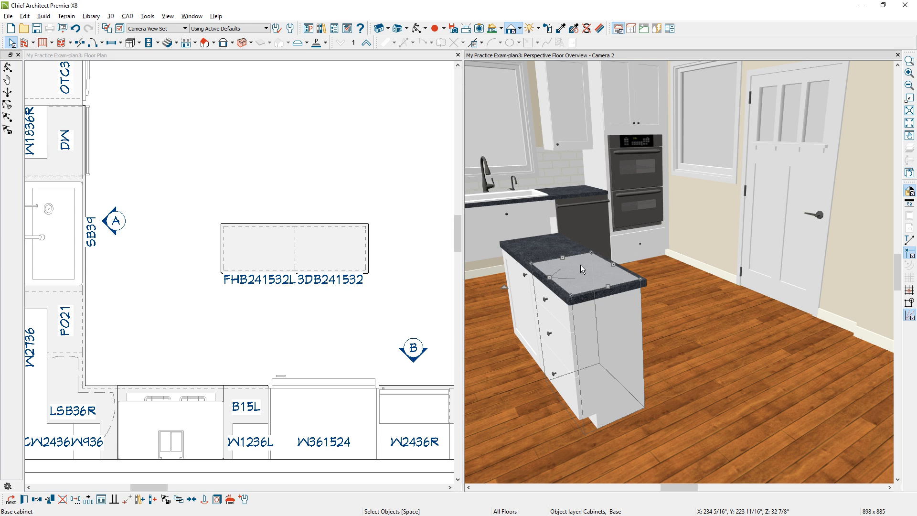
Step: Generate a custom countertop on the drawer cabinet and stretch it over both island cabinets with a deep overhang behind them
{"action": "left_click", "coordinate": [229, 505]}
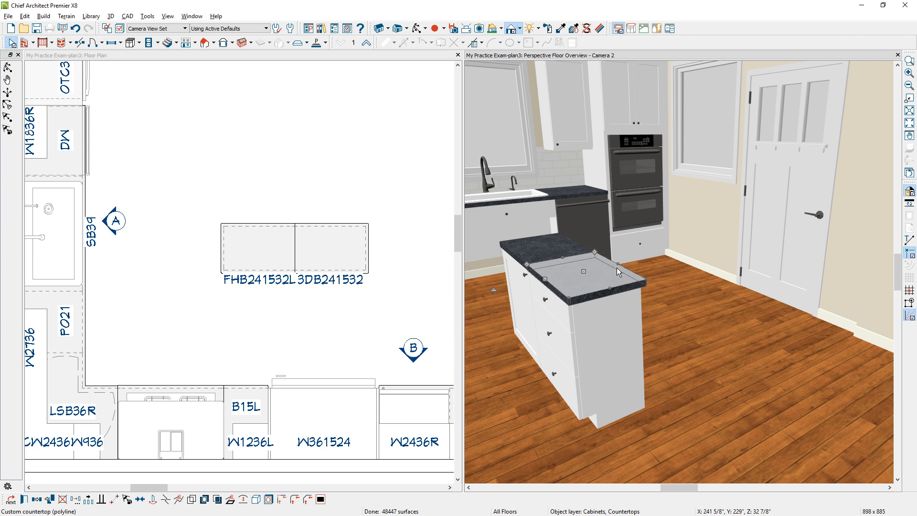
{"action": "left_click_drag", "start_coordinate": [618, 266], "coordinate": [674, 252]}
{"action": "left_click_drag", "start_coordinate": [594, 251], "coordinate": [529, 237]}
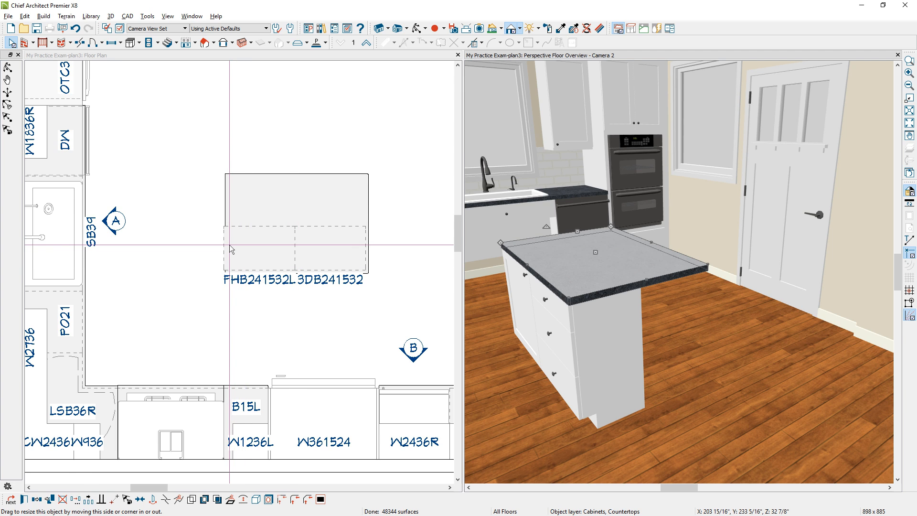
Step: Extend the custom countertop's sink-side edge outward by exactly 1" in the floor plan
{"action": "scroll", "coordinate": [230, 239], "scroll_direction": "up", "scroll_amount": 2}
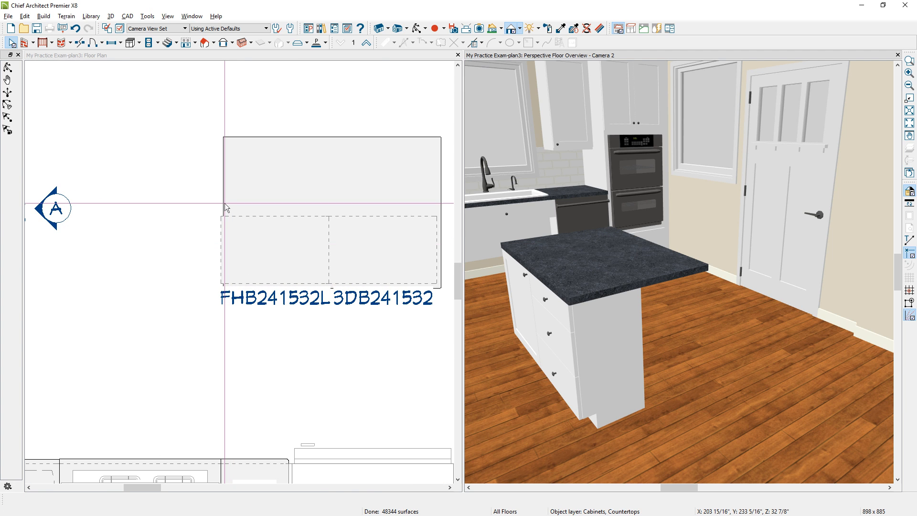
{"action": "left_click", "coordinate": [225, 205]}
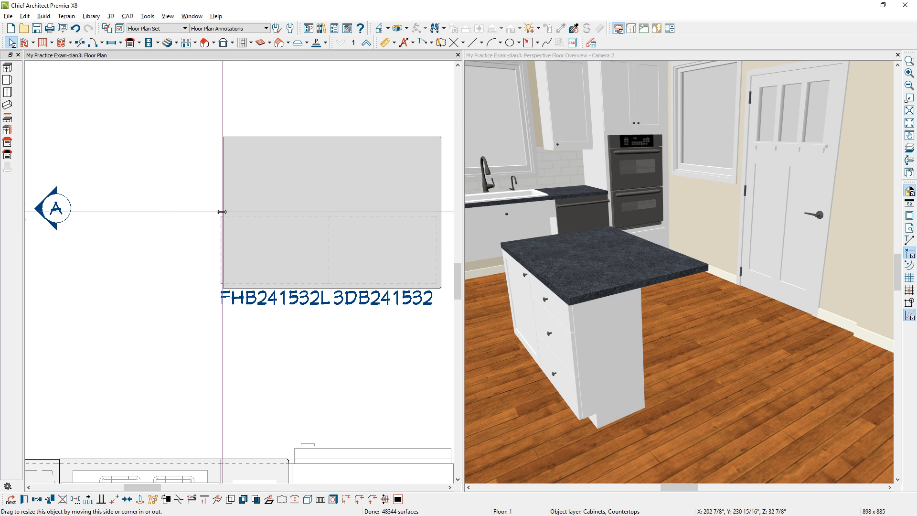
{"action": "left_click_drag", "start_coordinate": [221, 212], "coordinate": [213, 214]}
{"action": "key", "text": "Tab"}
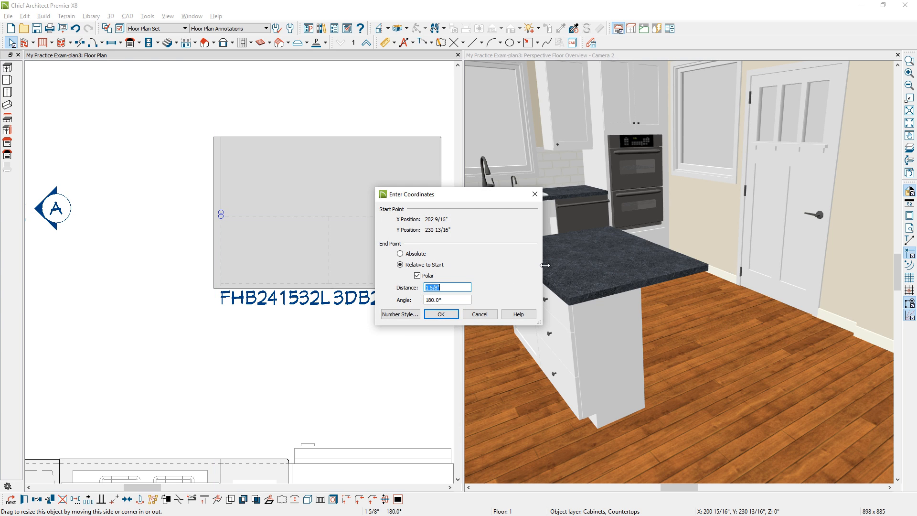
{"action": "type", "text": ".5"}
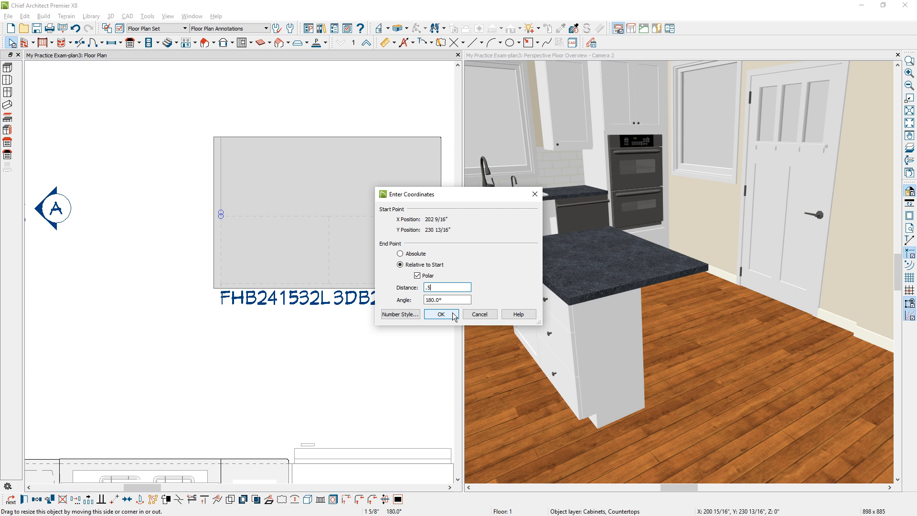
{"action": "key", "text": "BackSpace"}
{"action": "key", "text": "BackSpace"}
{"action": "type", "text": "1"}
{"action": "left_click", "coordinate": [441, 314]}
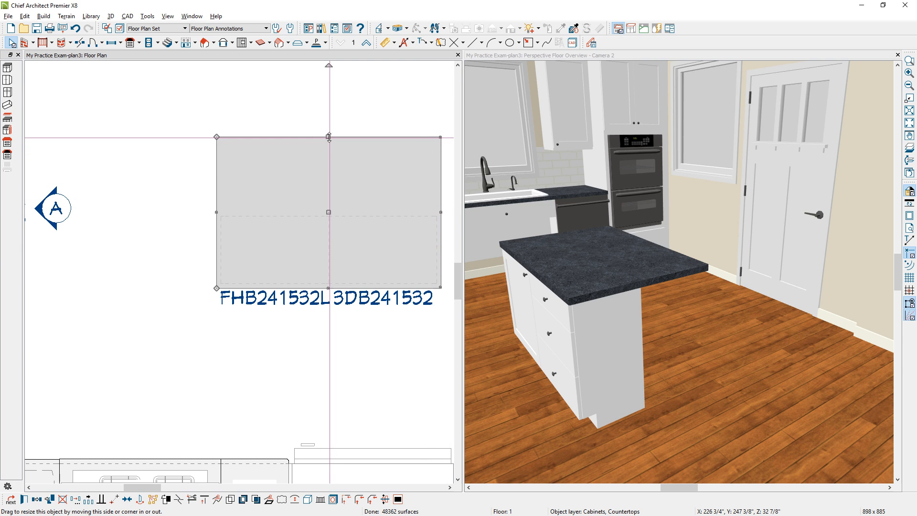
Step: Try an arc shape on the island countertop's overhanging back edge, and undo it
{"action": "middle_click_drag", "start_coordinate": [329, 138], "coordinate": [275, 178]}
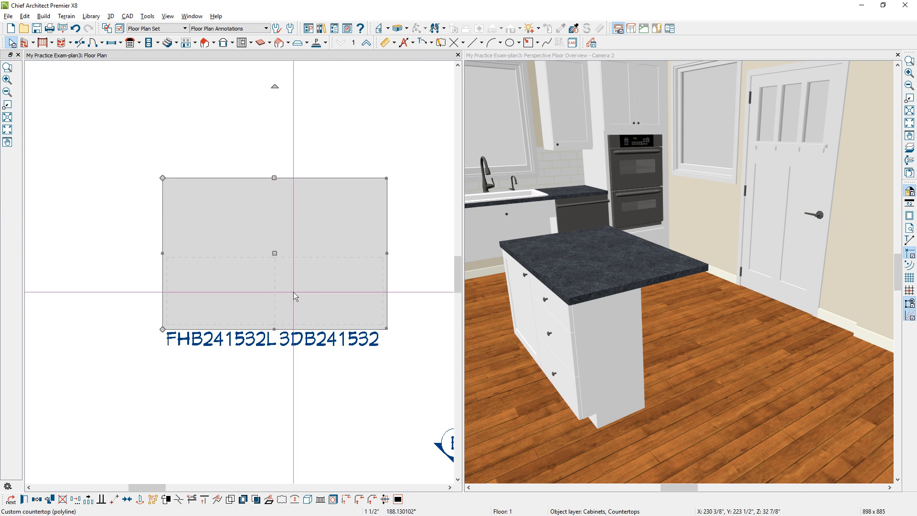
{"action": "left_click", "coordinate": [298, 499]}
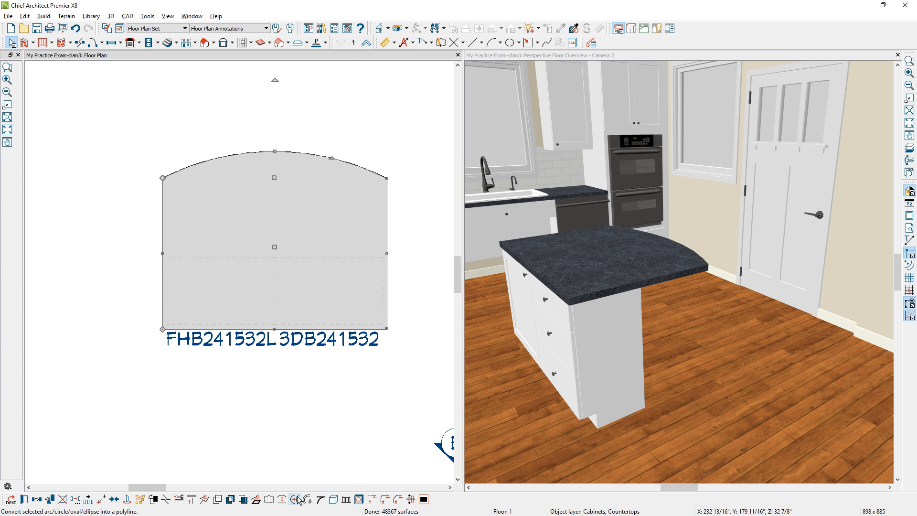
{"action": "mouse_move", "coordinate": [331, 158]}
{"action": "left_mouse_down"}
{"action": "mouse_move", "coordinate": [321, 199]}
{"action": "mouse_move", "coordinate": [321, 153]}
{"action": "left_mouse_up"}
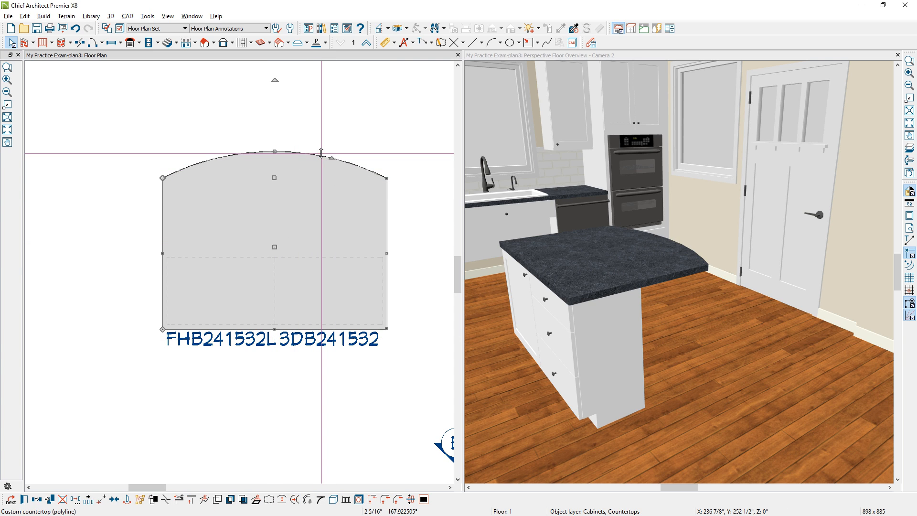
{"action": "key", "text": "ctrl+z"}
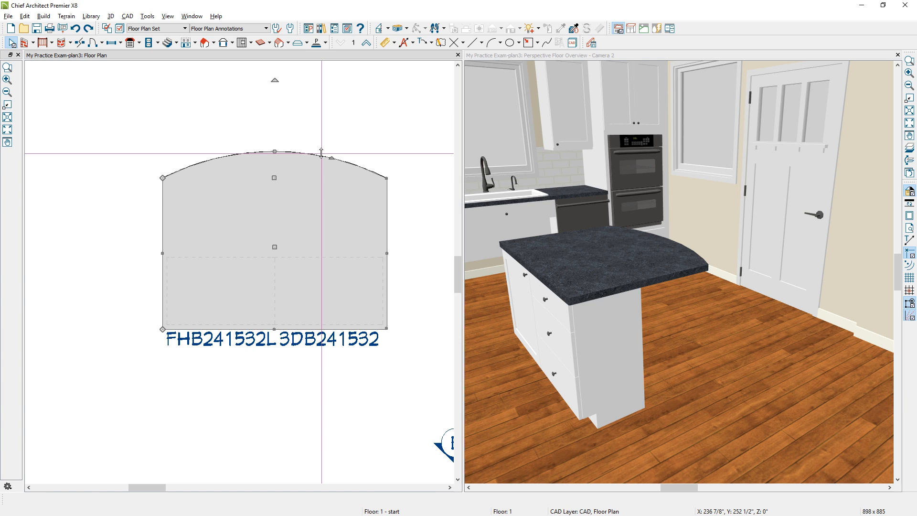
{"action": "key", "text": "ctrl+z"}
Step: Place a horizontal End to End Dimension between the sink-side cabinet run and the island
{"action": "scroll", "coordinate": [289, 251], "scroll_direction": "down", "scroll_amount": 3}
{"action": "middle_click_drag", "start_coordinate": [224, 258], "coordinate": [271, 251]}
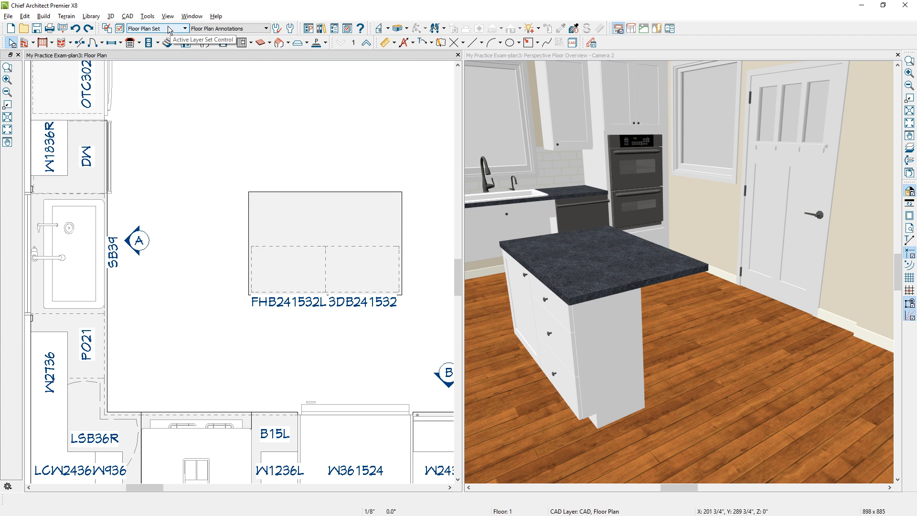
{"action": "left_click", "coordinate": [395, 43]}
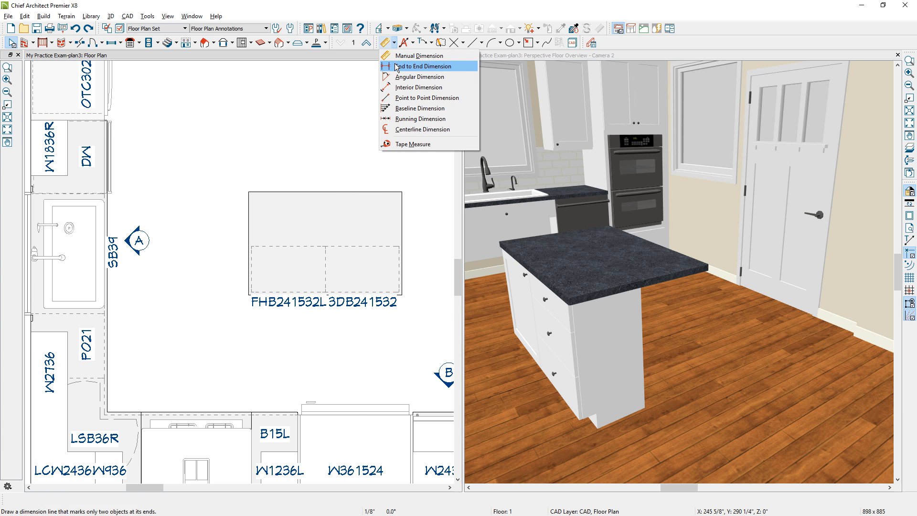
{"action": "left_click", "coordinate": [415, 67]}
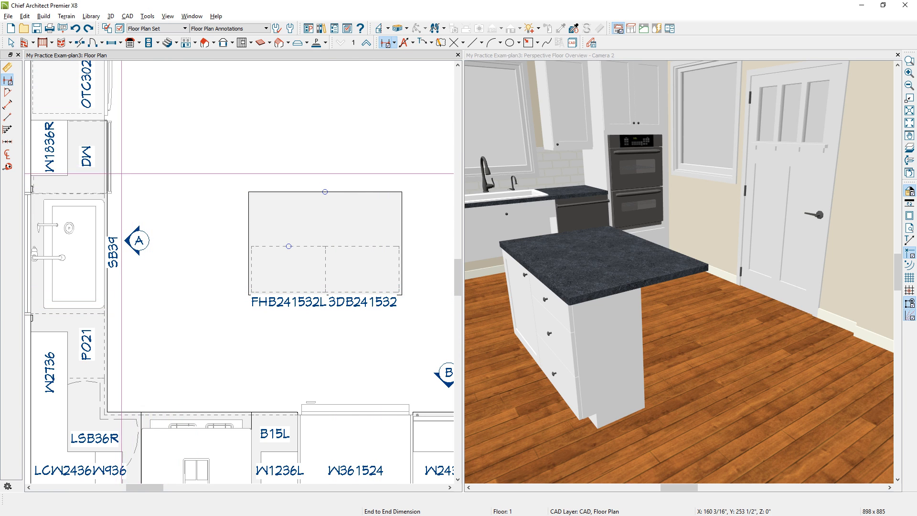
{"action": "left_click_drag", "start_coordinate": [107, 191], "coordinate": [250, 192]}
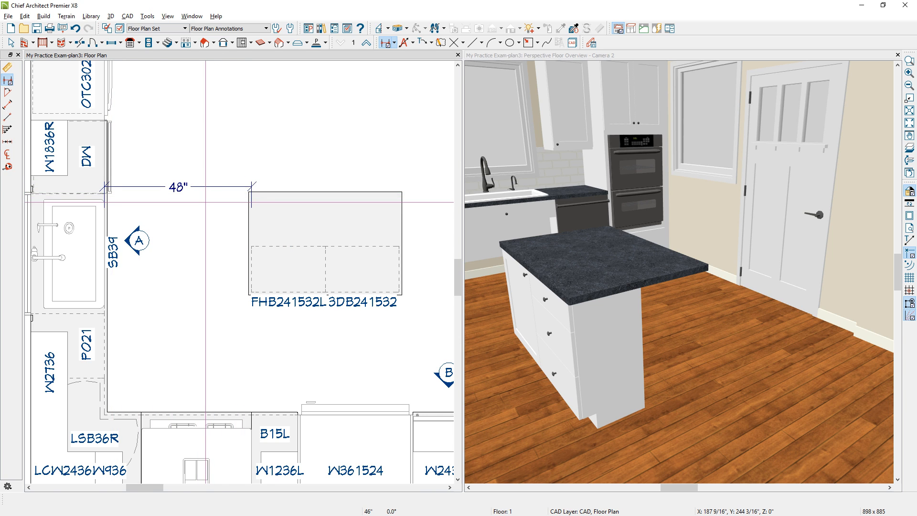
Step: Reattach both ends of the horizontal dimension to the island countertop edge and the sink-side countertop edge
{"action": "scroll", "coordinate": [206, 202], "scroll_direction": "up", "scroll_amount": 1}
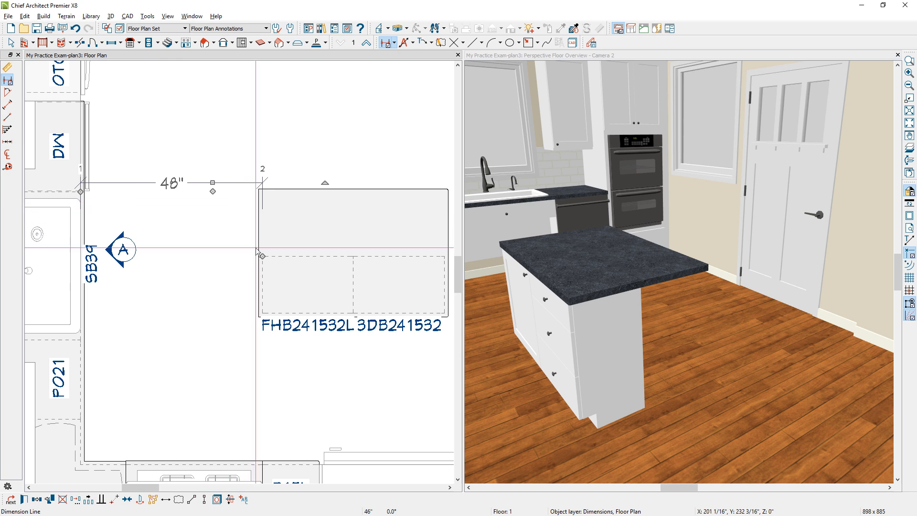
{"action": "left_click_drag", "start_coordinate": [257, 250], "coordinate": [259, 190]}
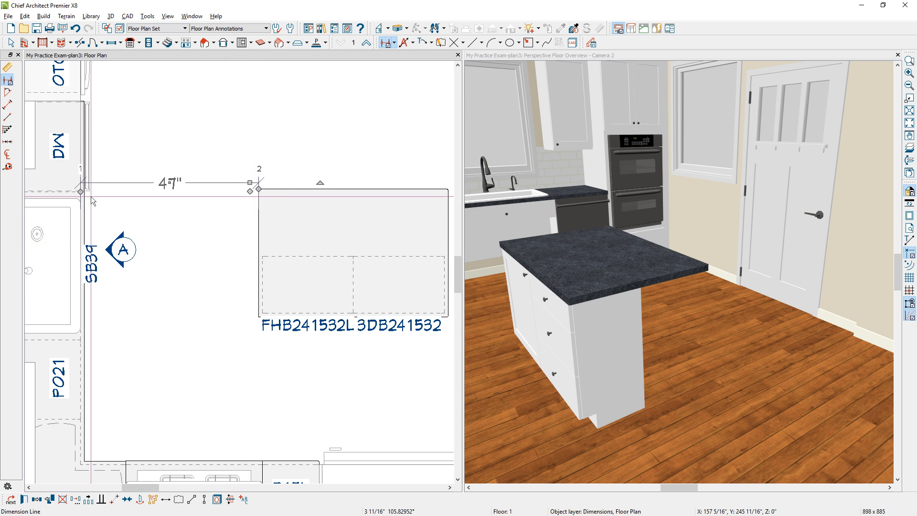
{"action": "scroll", "coordinate": [93, 201], "scroll_direction": "up", "scroll_amount": 1}
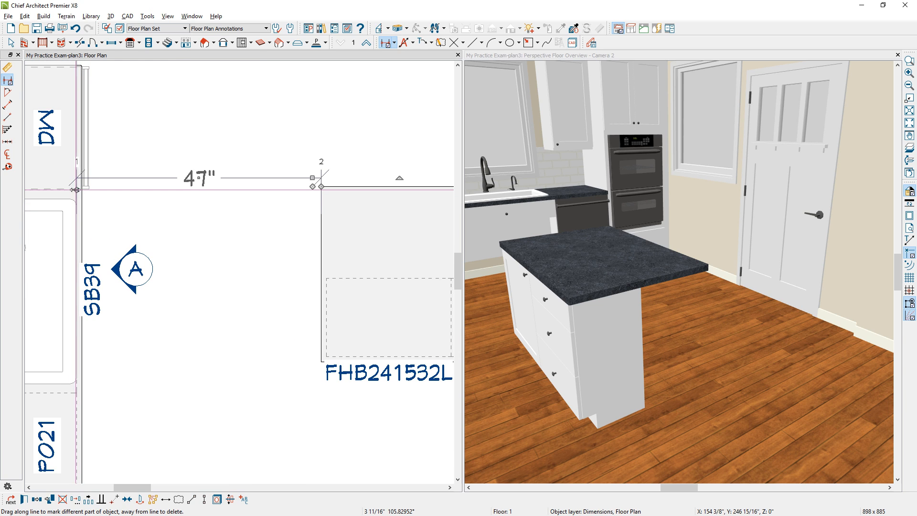
{"action": "left_click_drag", "start_coordinate": [75, 190], "coordinate": [82, 190]}
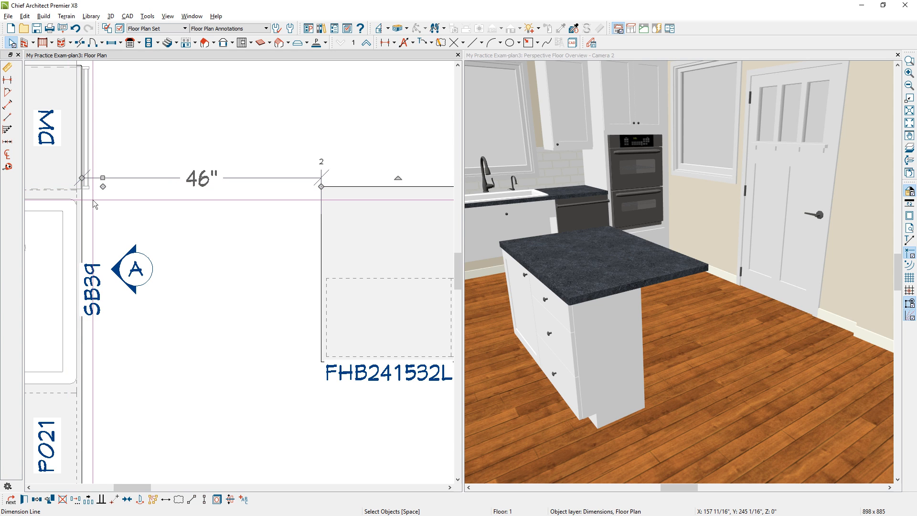
Step: Draw a short vertical CAD line at the dishwasher's front face and attach the horizontal dimension's end to it
{"action": "key", "text": "w"}
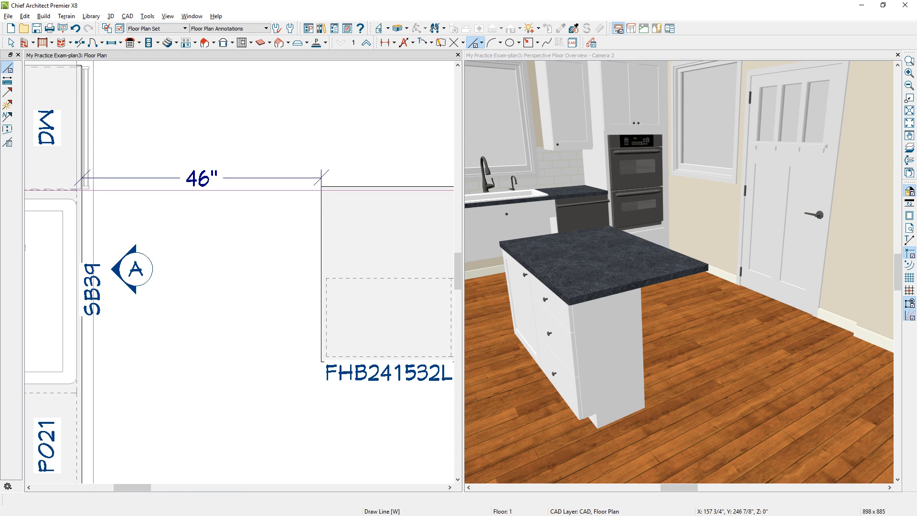
{"action": "left_click", "coordinate": [90, 192]}
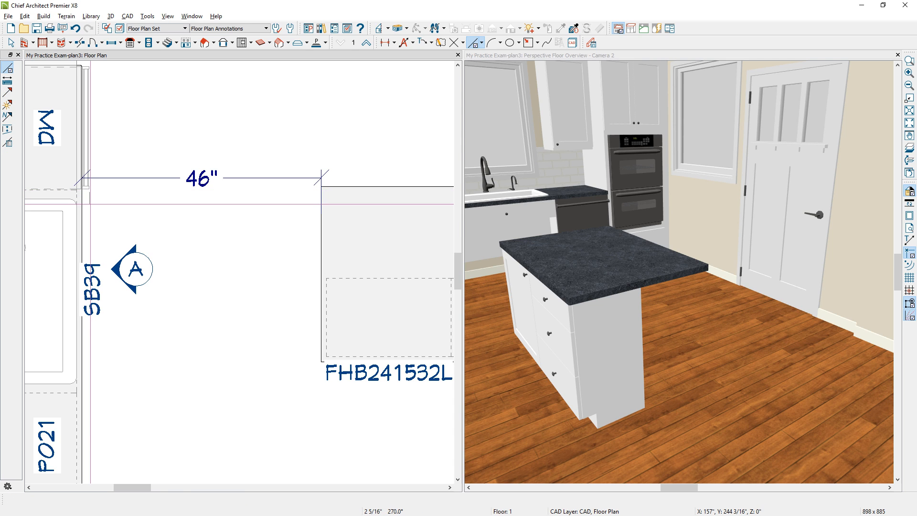
{"action": "left_click", "coordinate": [90, 204]}
{"action": "key", "text": "space"}
{"action": "left_click", "coordinate": [85, 180]}
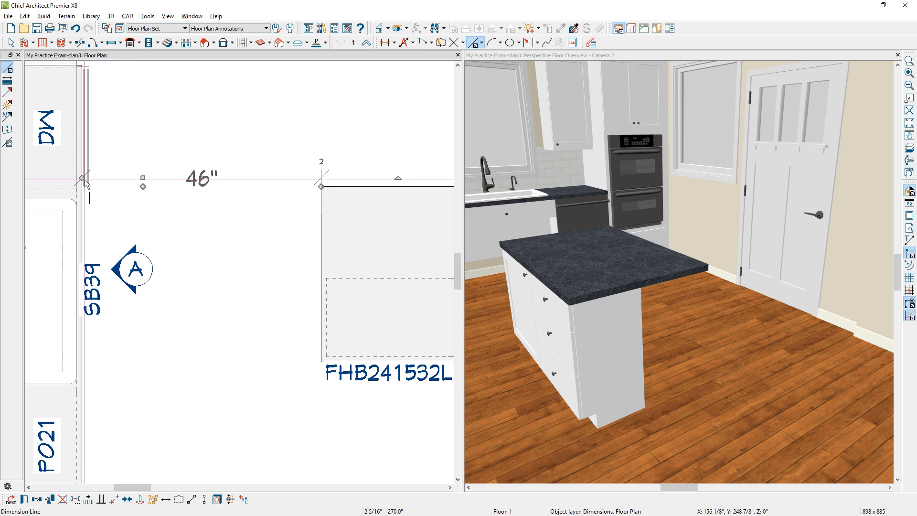
{"action": "left_click_drag", "start_coordinate": [86, 180], "coordinate": [135, 213]}
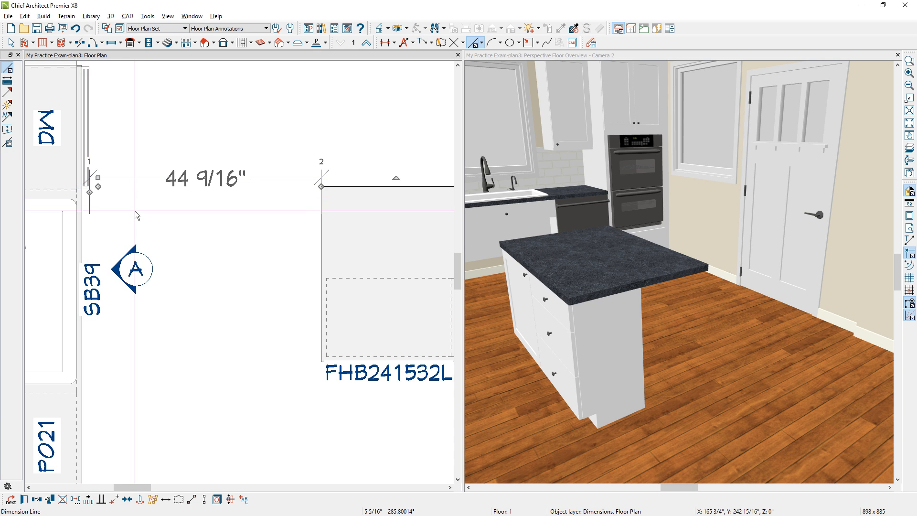
{"action": "key", "text": "Escape"}
Step: Select both island cabinets with the countertop and set their clearance from the dishwasher front to 48"
{"action": "scroll", "coordinate": [137, 216], "scroll_direction": "down", "scroll_amount": 2}
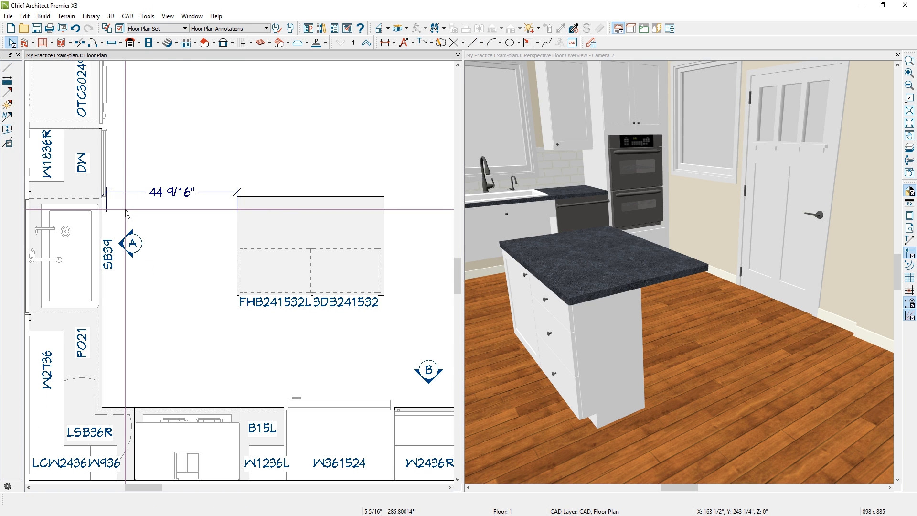
{"action": "left_click_drag", "start_coordinate": [207, 160], "coordinate": [398, 329]}
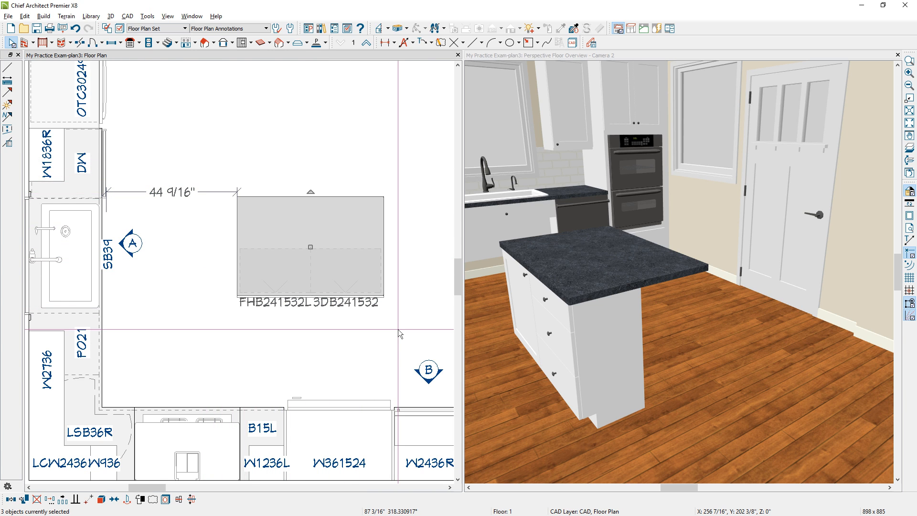
{"action": "left_click", "coordinate": [185, 192]}
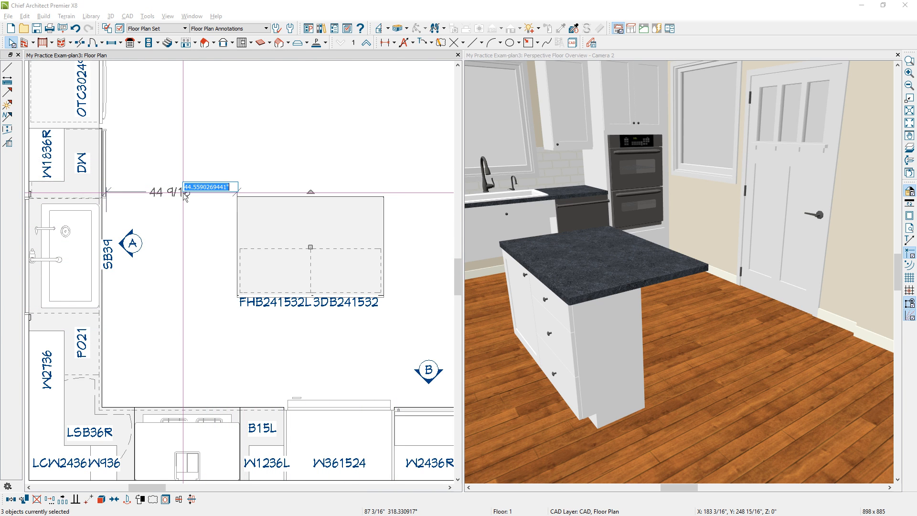
{"action": "type", "text": "48"}
{"action": "key", "text": "Return"}
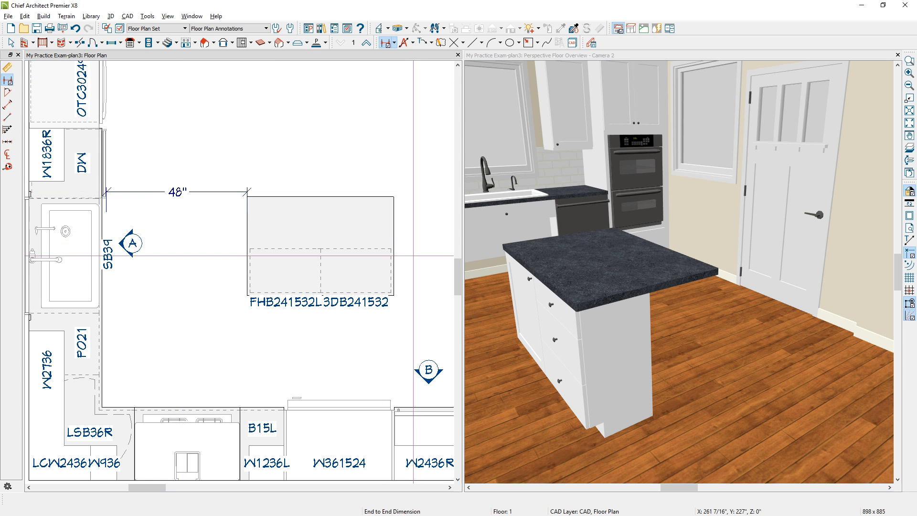
Step: Place a vertical End to End Dimension from the island's drawer cabinet to the cooktop wall run and select it
{"action": "left_click_drag", "start_coordinate": [376, 293], "coordinate": [376, 403]}
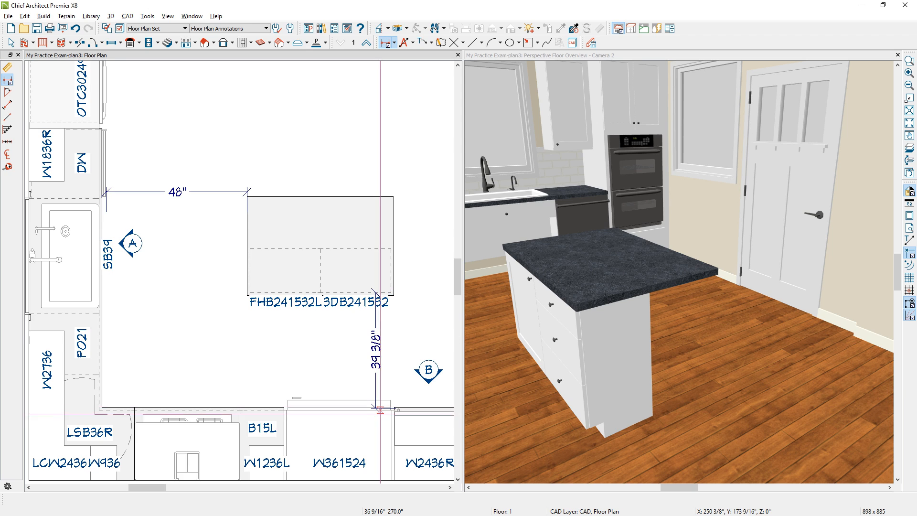
{"action": "scroll", "coordinate": [376, 408], "scroll_direction": "up", "scroll_amount": 4}
{"action": "left_click_drag", "start_coordinate": [367, 378], "coordinate": [368, 379]}
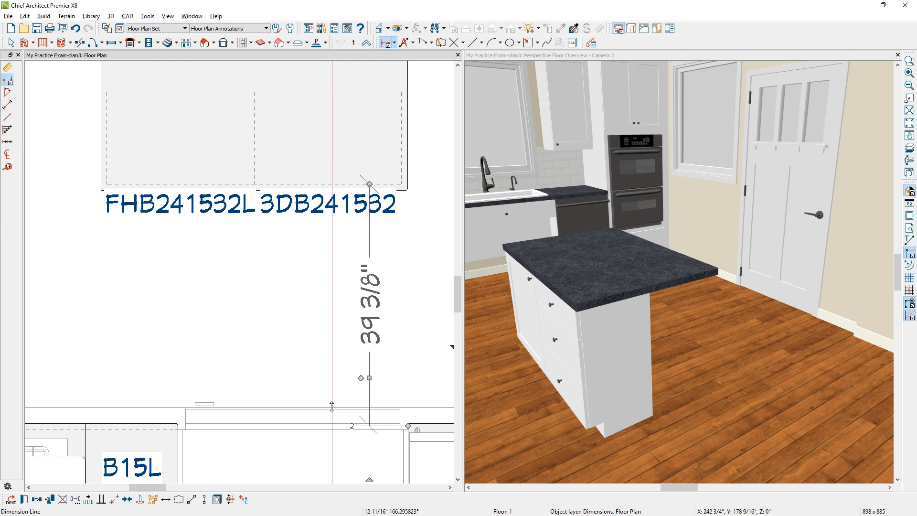
Step: Draw a short horizontal CAD line at the refrigerator's front face and attach the vertical dimension's end to it
{"action": "key", "text": "l"}
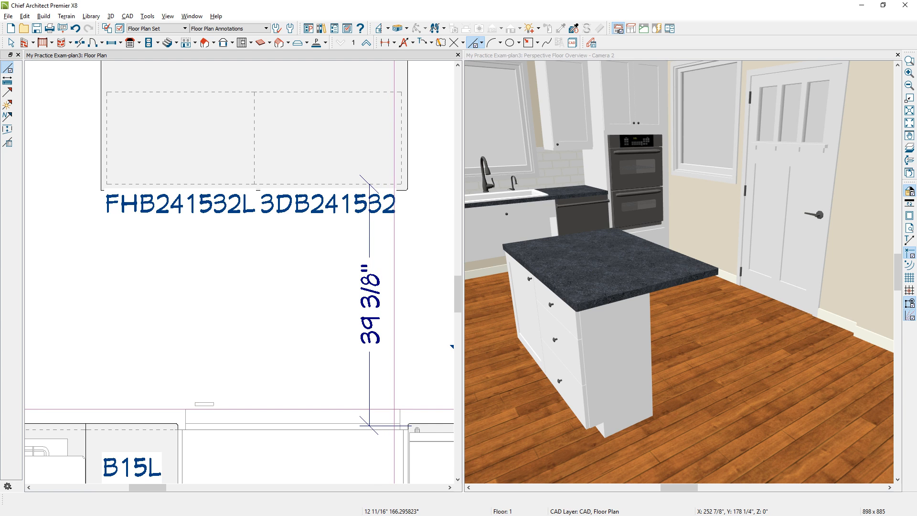
{"action": "left_click_drag", "start_coordinate": [394, 409], "coordinate": [411, 409]}
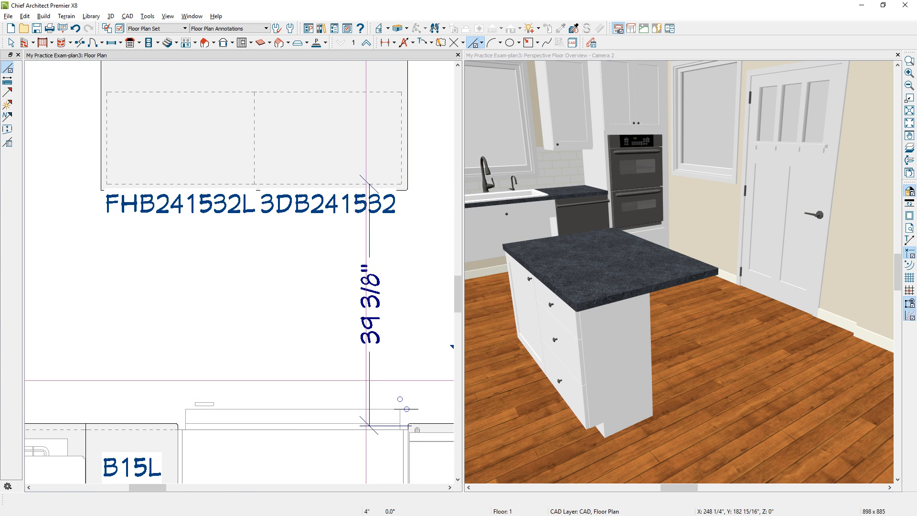
{"action": "left_click", "coordinate": [385, 431]}
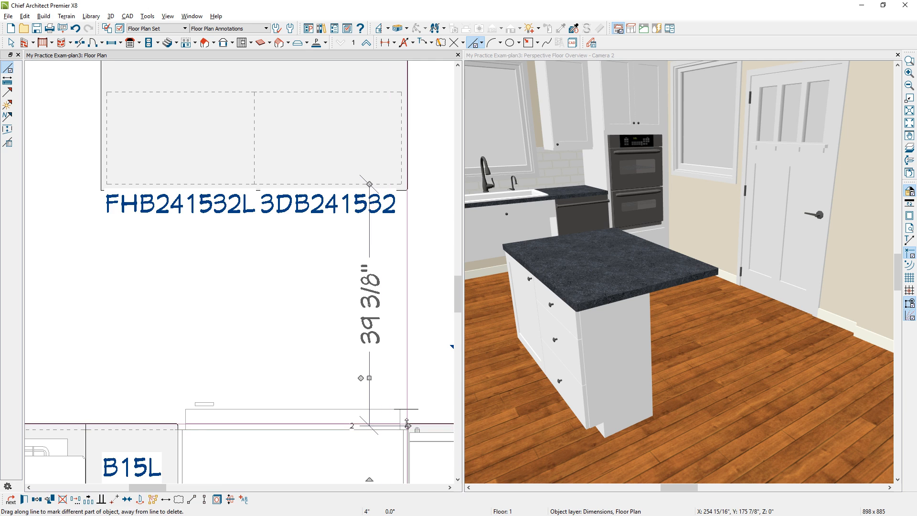
{"action": "left_click_drag", "start_coordinate": [408, 426], "coordinate": [395, 410]}
Step: Select the whole island with its countertop and set its clearance from the refrigerator front to 48"
{"action": "scroll", "coordinate": [351, 388], "scroll_direction": "down", "scroll_amount": 3}
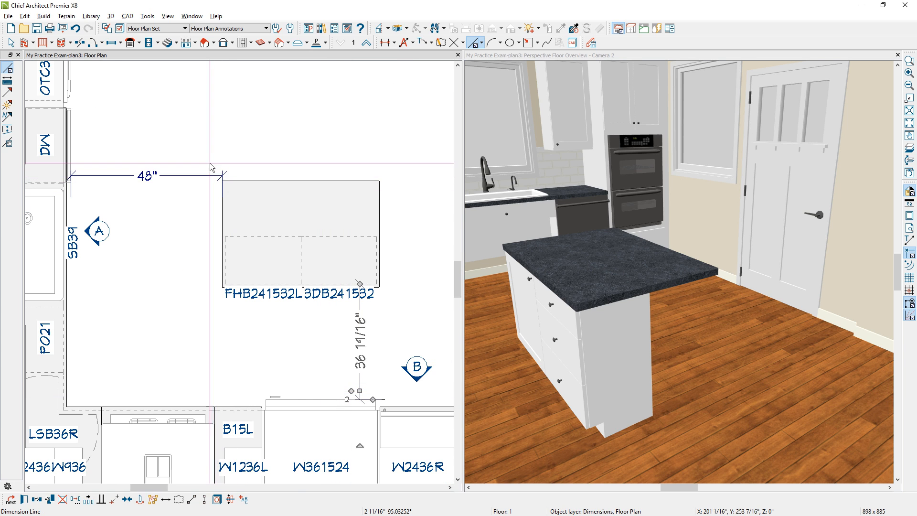
{"action": "left_click_drag", "start_coordinate": [207, 155], "coordinate": [402, 309]}
{"action": "left_click", "coordinate": [356, 358]}
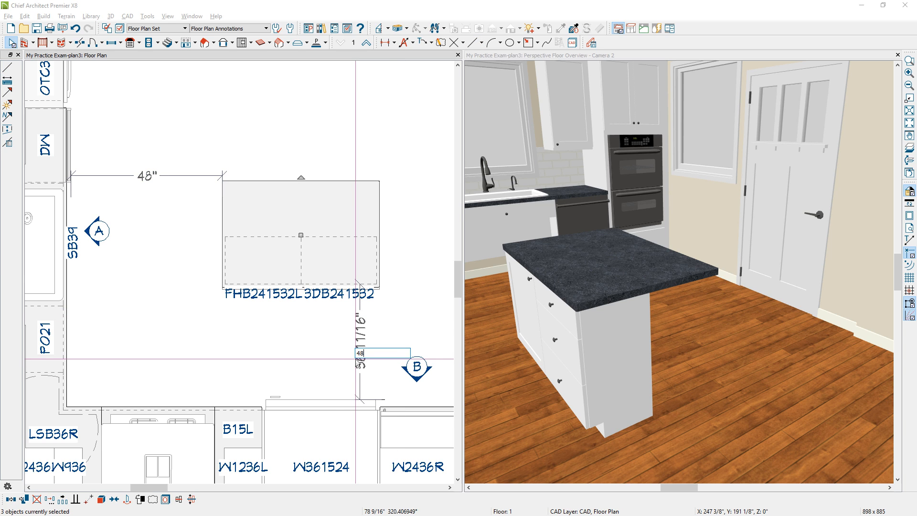
{"action": "type", "text": "48"}
{"action": "key", "text": "Return"}
{"action": "key", "text": "Escape"}
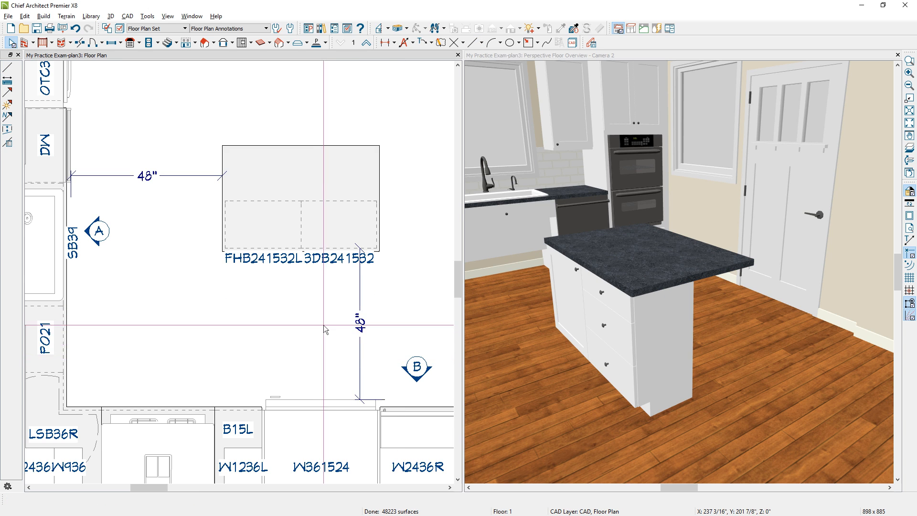
Step: Extend the vertical clearance dimension to include the island countertop's back edge
{"action": "scroll", "coordinate": [293, 368], "scroll_direction": "down", "scroll_amount": 1}
{"action": "scroll", "coordinate": [293, 368], "scroll_direction": "down", "scroll_amount": 1}
{"action": "left_click", "coordinate": [316, 349]}
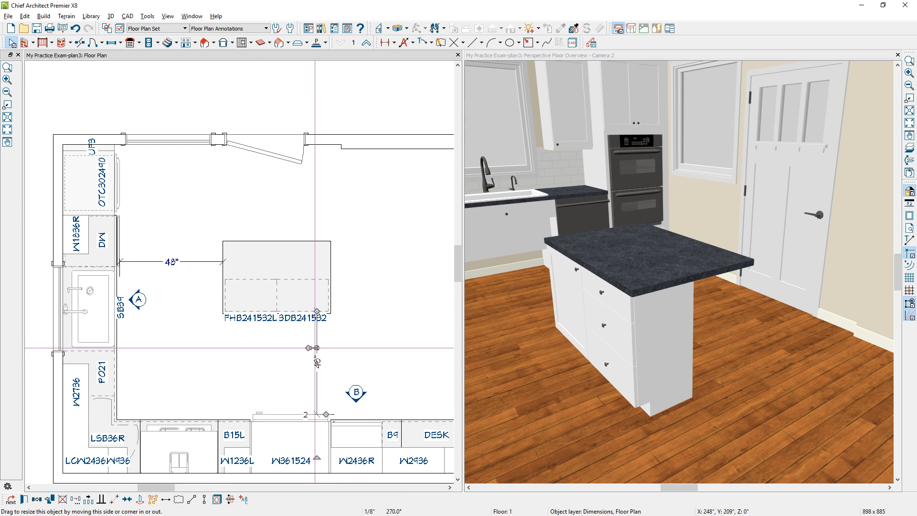
{"action": "left_click_drag", "start_coordinate": [314, 347], "coordinate": [321, 240]}
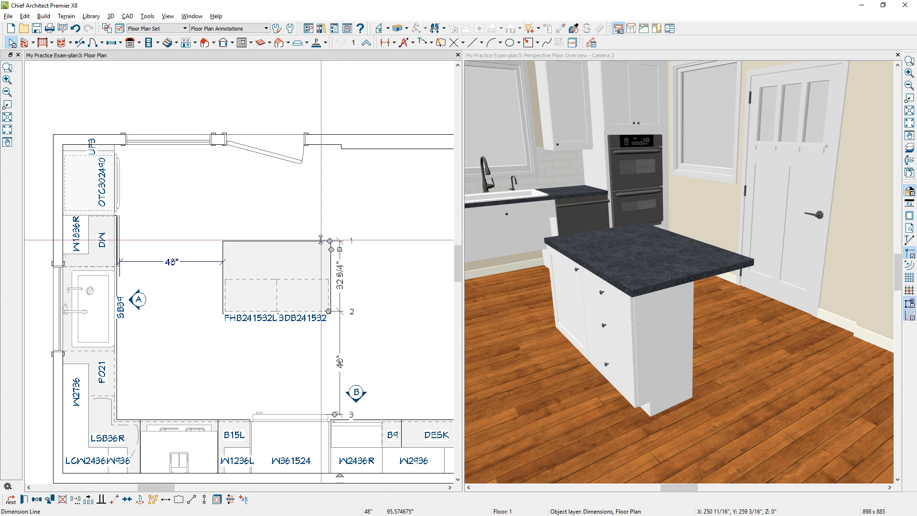
Step: Set the countertop's back edge 35" from the front of the island cabinets
{"action": "scroll", "coordinate": [292, 253], "scroll_direction": "up", "scroll_amount": 2}
{"action": "left_click", "coordinate": [297, 229]}
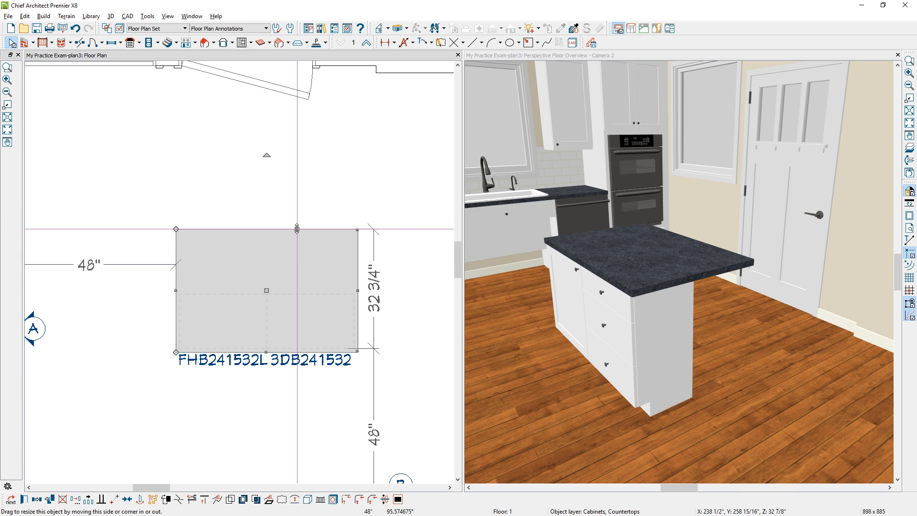
{"action": "left_click", "coordinate": [377, 302]}
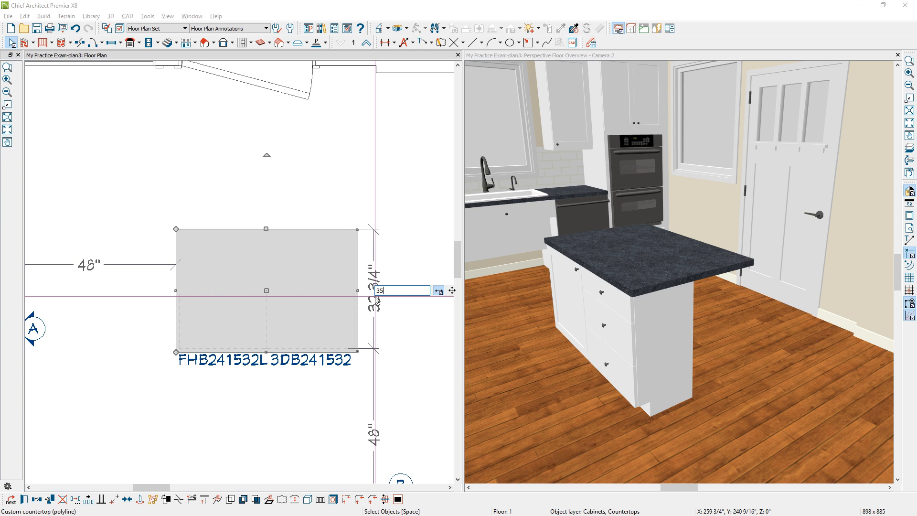
{"action": "key", "text": "Return"}
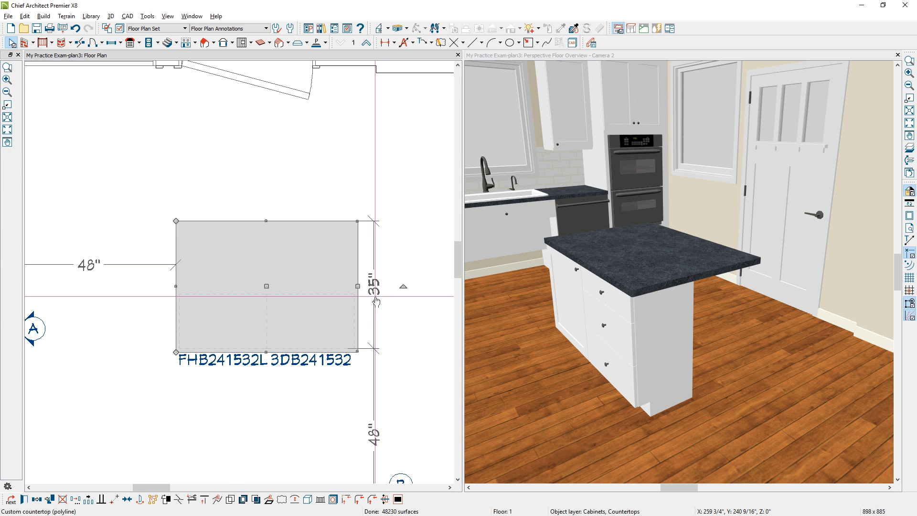
{"action": "scroll", "coordinate": [377, 301], "scroll_direction": "down", "scroll_amount": 2}
{"action": "key", "text": "Escape"}
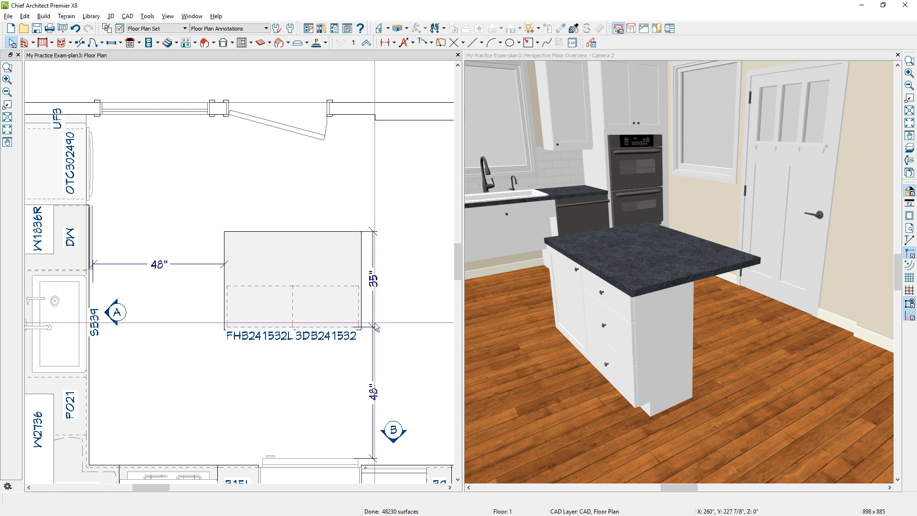
Step: Extend the vertical dimension string from the island's back edge to the wall with the door
{"action": "left_click", "coordinate": [364, 319]}
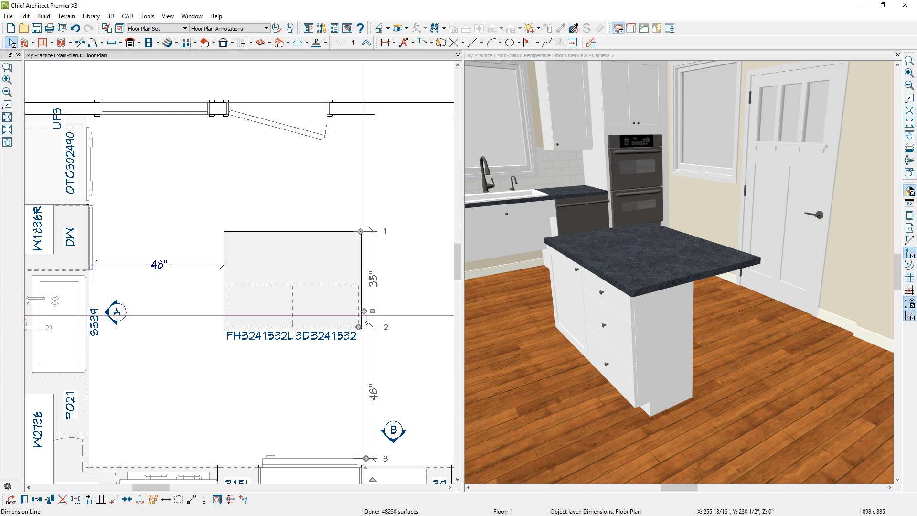
{"action": "left_click_drag", "start_coordinate": [364, 319], "coordinate": [358, 114]}
{"action": "scroll", "coordinate": [430, 324], "scroll_direction": "down", "scroll_amount": 1}
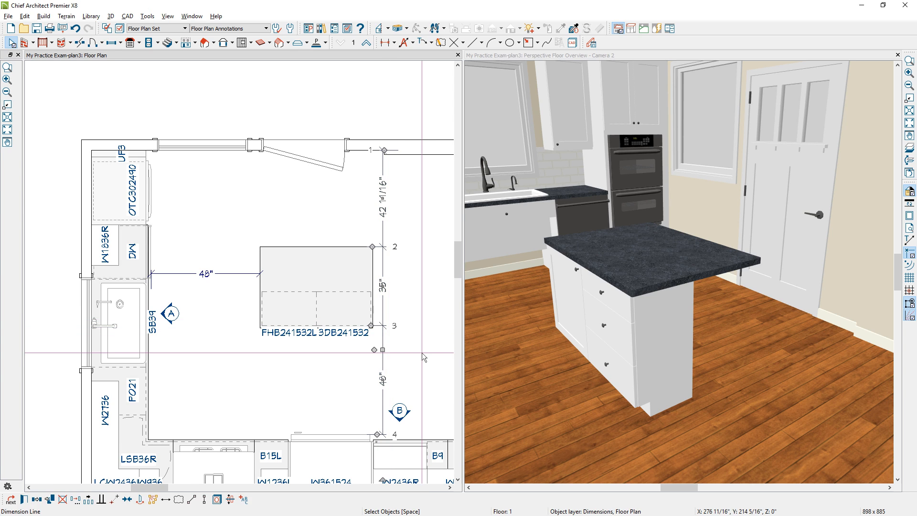
Step: Override the vertical dimension's default primary formatting and set its smallest fraction to 1/8
{"action": "double_click", "coordinate": [382, 353]}
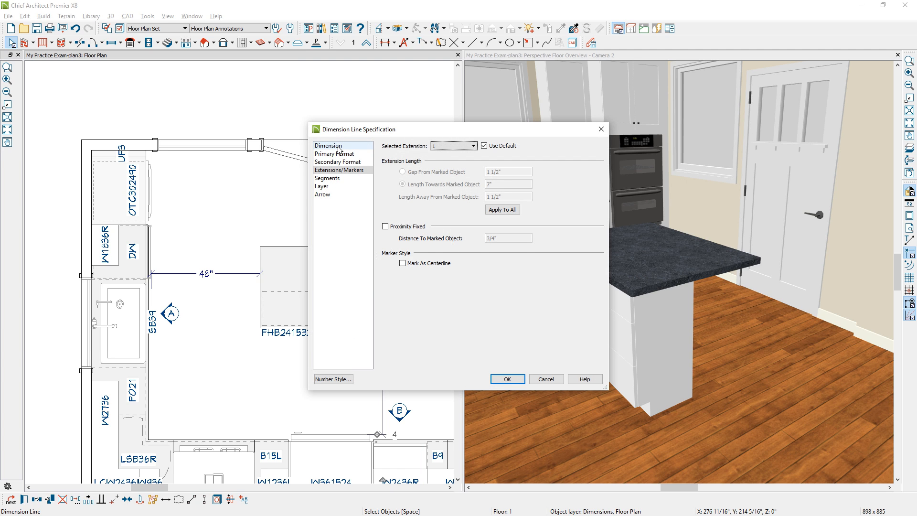
{"action": "left_click", "coordinate": [340, 154]}
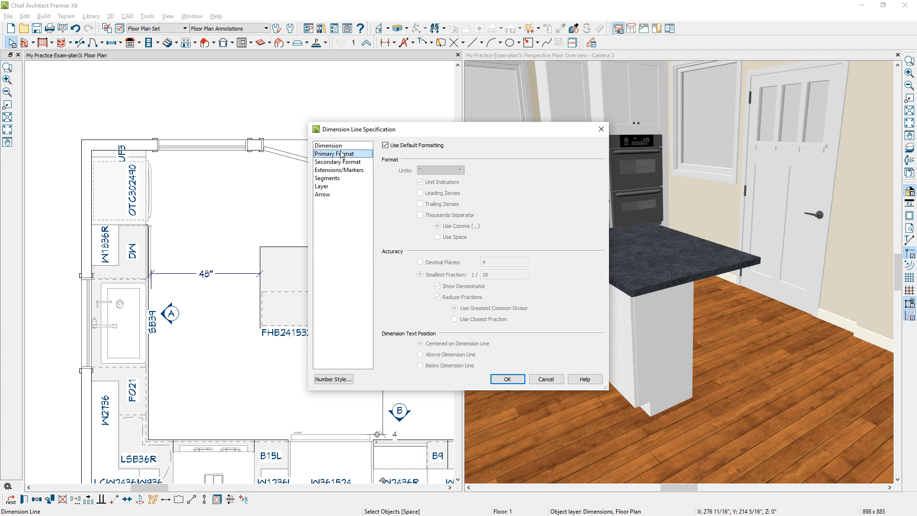
{"action": "left_click", "coordinate": [386, 146]}
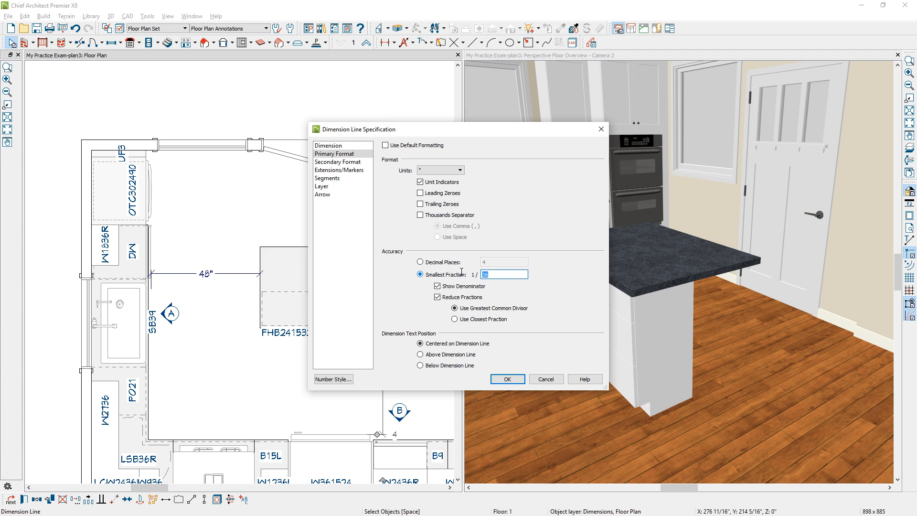
{"action": "key", "text": "Return"}
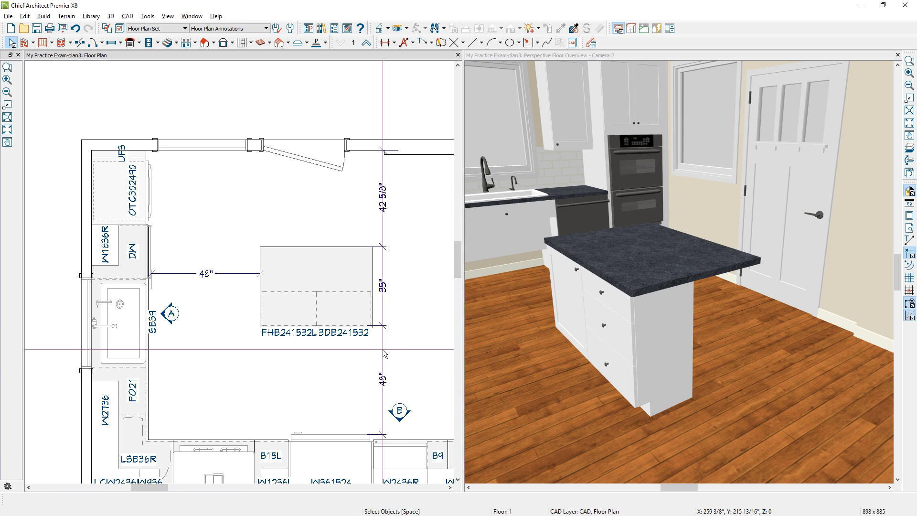
Step: Shift the vertical dimension line slightly away from the island and move elevation camera B clear of it
{"action": "left_click_drag", "start_coordinate": [390, 350], "coordinate": [399, 351]}
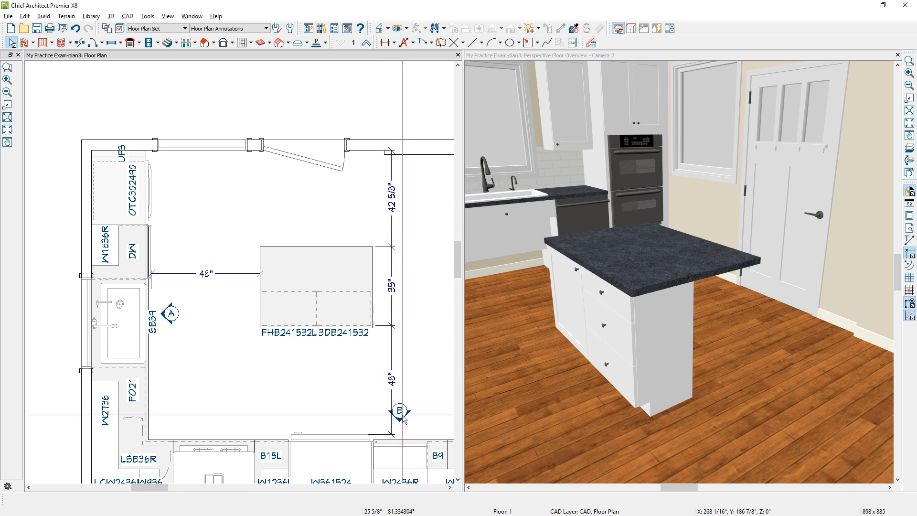
{"action": "left_click", "coordinate": [402, 449]}
{"action": "left_click_drag", "start_coordinate": [400, 470], "coordinate": [414, 471]}
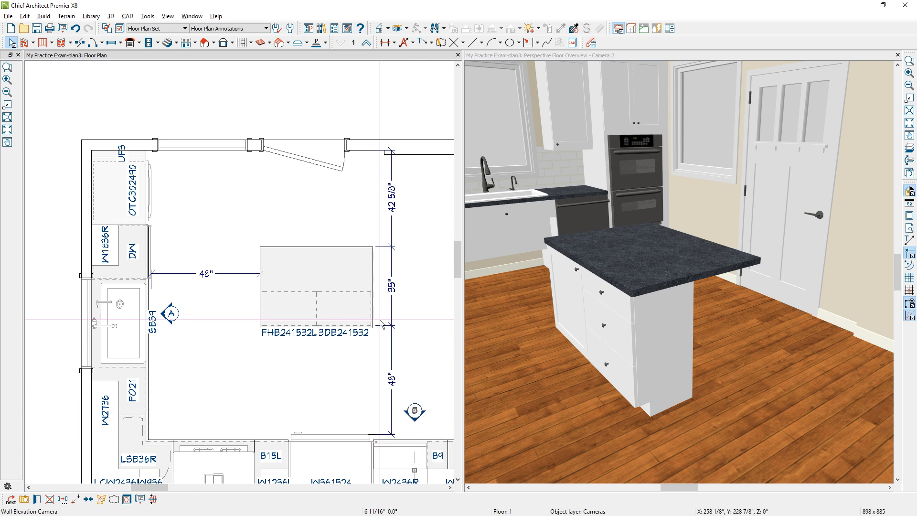
Step: Reattach the vertical dimension's middle extension from the island cabinet front to the countertop's front edge
{"action": "scroll", "coordinate": [375, 336], "scroll_direction": "up", "scroll_amount": 2}
{"action": "scroll", "coordinate": [366, 345], "scroll_direction": "up", "scroll_amount": 2}
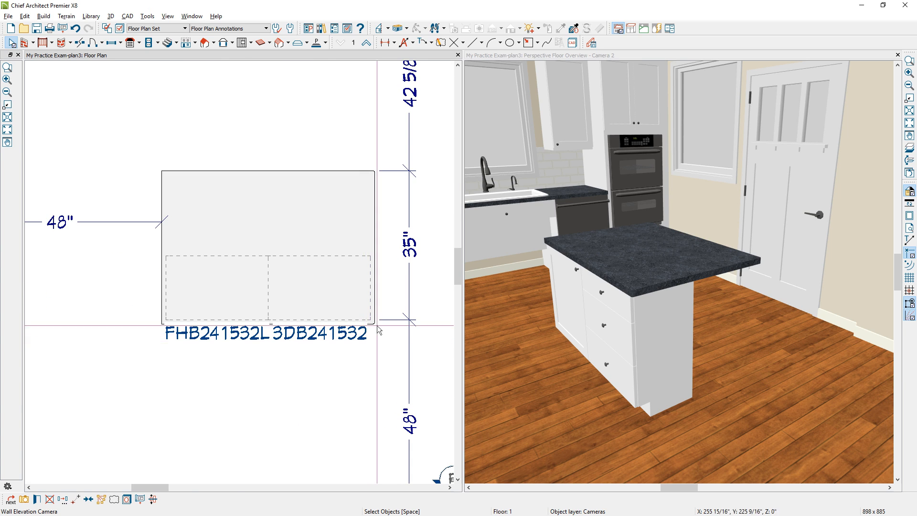
{"action": "left_click", "coordinate": [412, 289]}
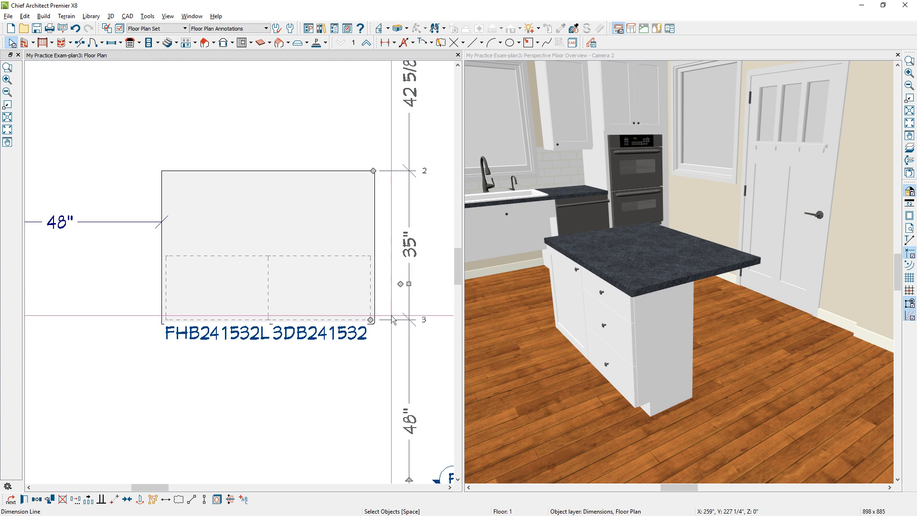
{"action": "left_click_drag", "start_coordinate": [371, 319], "coordinate": [363, 338]}
{"action": "scroll", "coordinate": [364, 337], "scroll_direction": "down", "scroll_amount": 1}
{"action": "scroll", "coordinate": [364, 341], "scroll_direction": "down", "scroll_amount": 1}
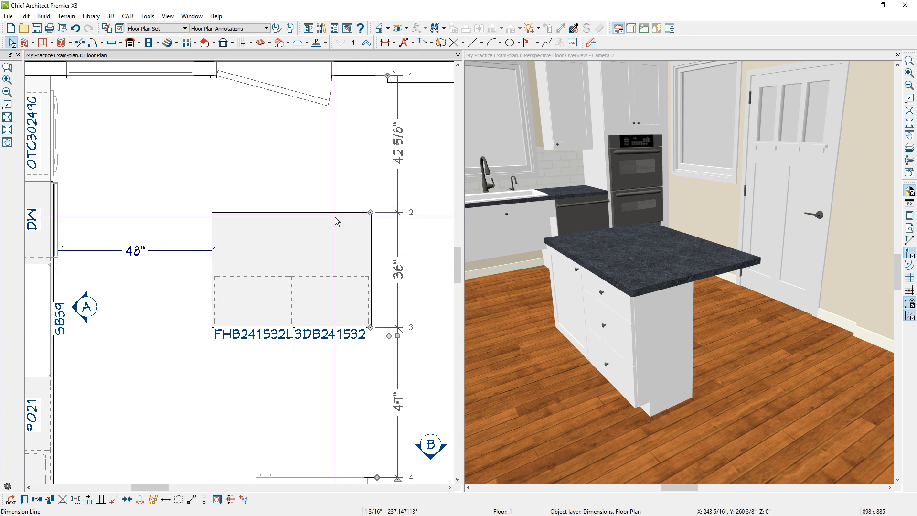
Step: Set the island countertop's overall depth to 35", adjusting its back edge
{"action": "left_click", "coordinate": [387, 276]}
{"action": "left_click", "coordinate": [391, 276]}
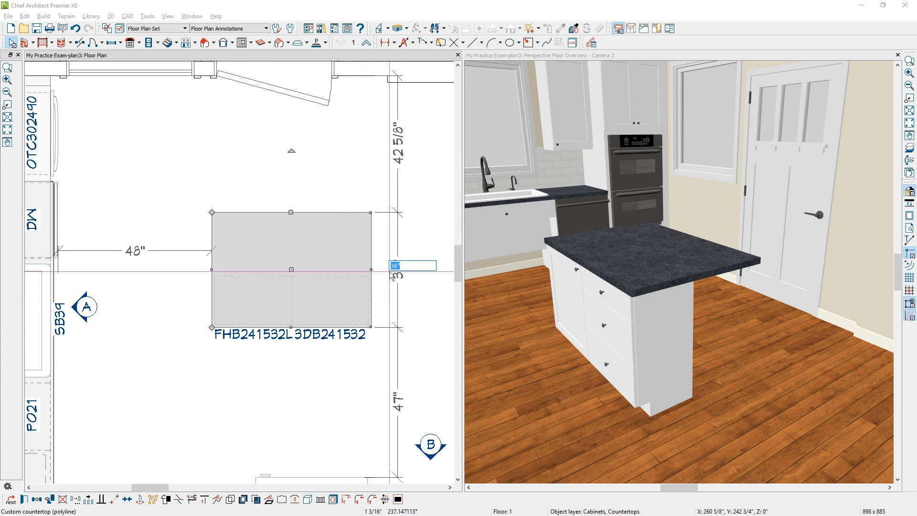
{"action": "type", "text": "35"}
{"action": "key", "text": "Return"}
Step: Select both island cabinets with the countertop and set the countertop's front clearance from the refrigerator to 48"
{"action": "left_click_drag", "start_coordinate": [202, 204], "coordinate": [373, 359]}
{"action": "left_click", "coordinate": [399, 404]}
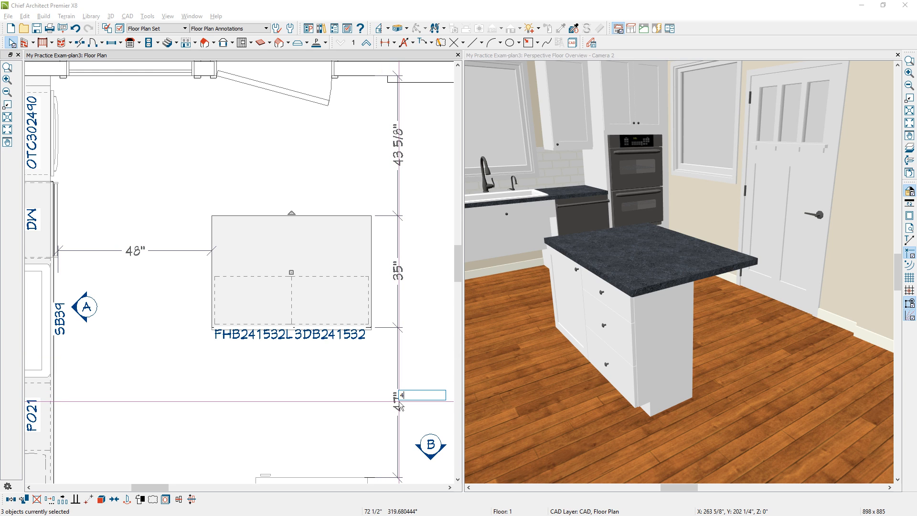
{"action": "type", "text": "48"}
{"action": "key", "text": "Return"}
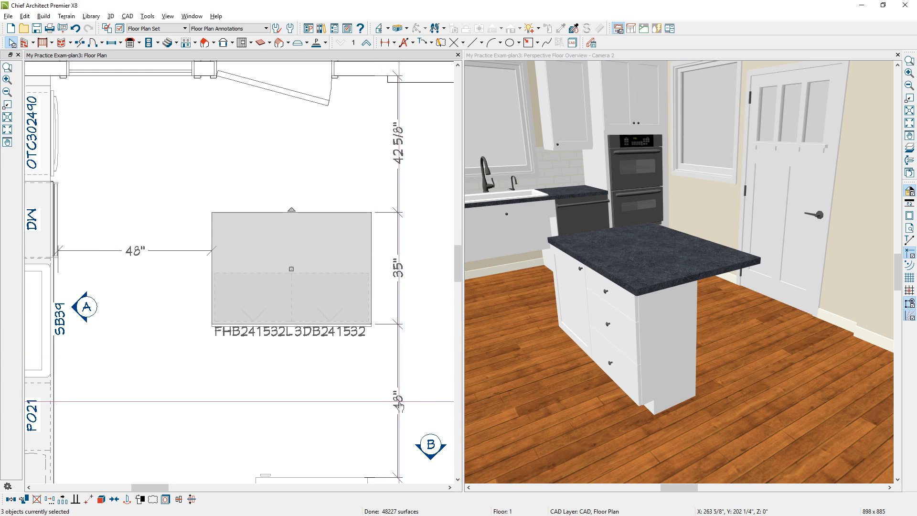
{"action": "key", "text": "Escape"}
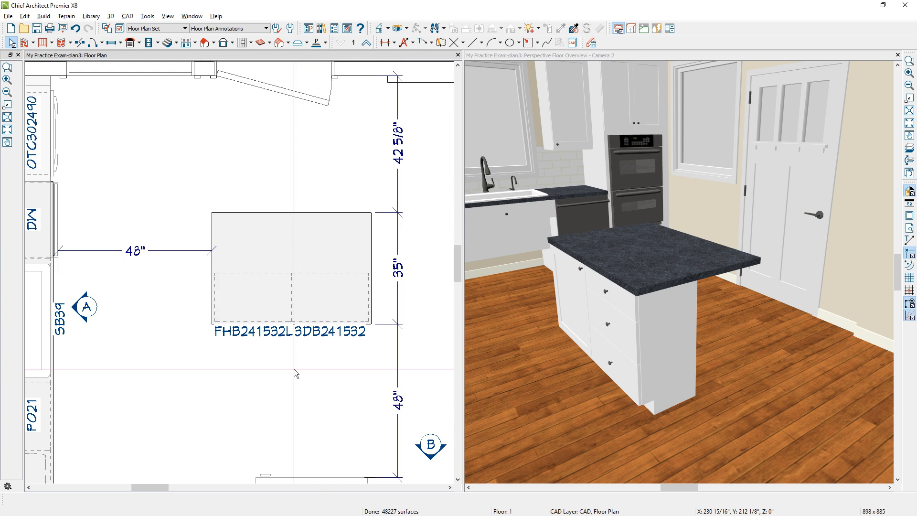
Step: Fillet all corners of the island countertop with a radius of .5"
{"action": "scroll", "coordinate": [217, 280], "scroll_direction": "up", "scroll_amount": 5}
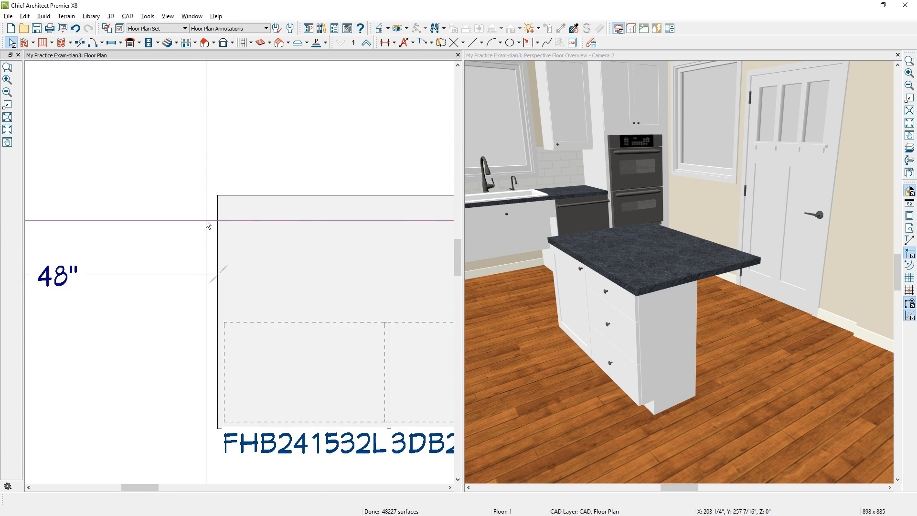
{"action": "scroll", "coordinate": [230, 188], "scroll_direction": "up", "scroll_amount": 3}
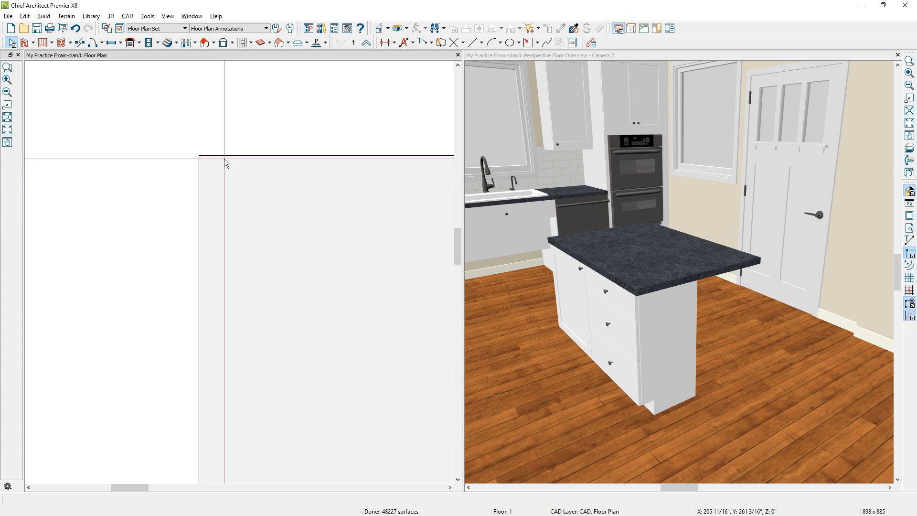
{"action": "scroll", "coordinate": [170, 185], "scroll_direction": "down", "scroll_amount": 2}
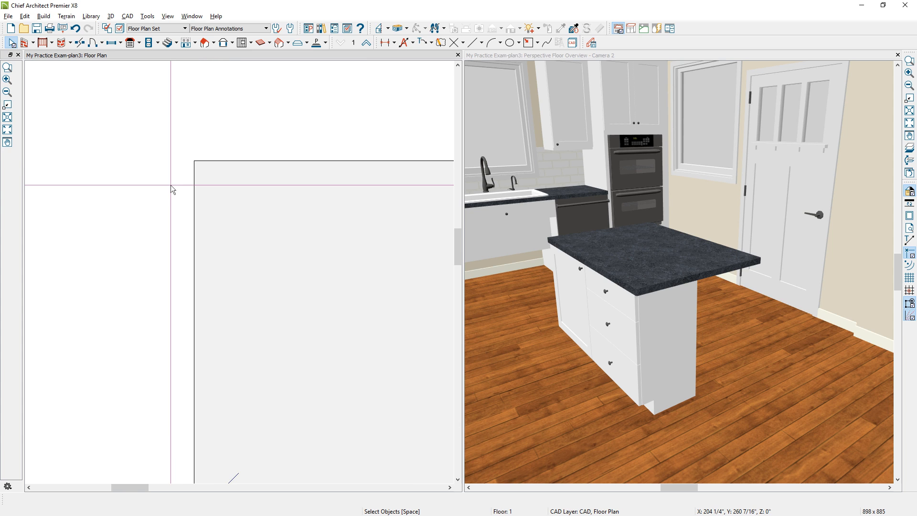
{"action": "scroll", "coordinate": [171, 185], "scroll_direction": "down", "scroll_amount": 3}
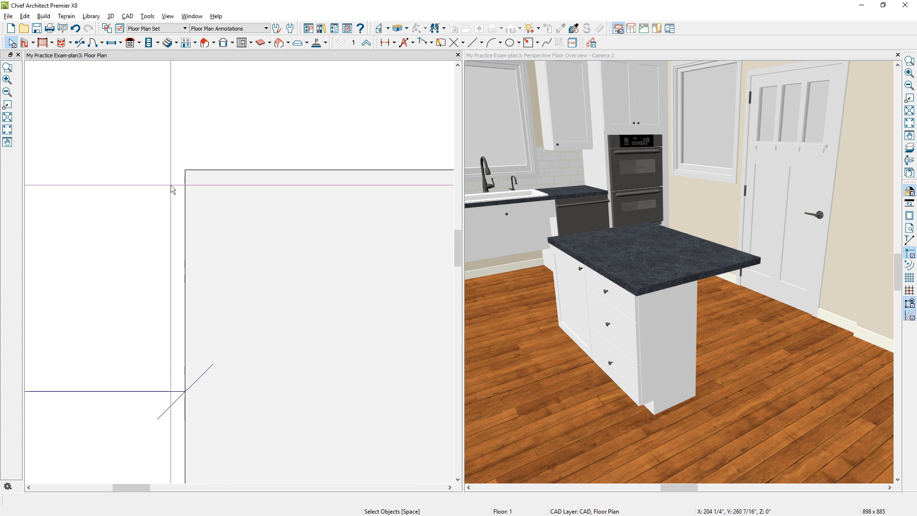
{"action": "left_click", "coordinate": [178, 193]}
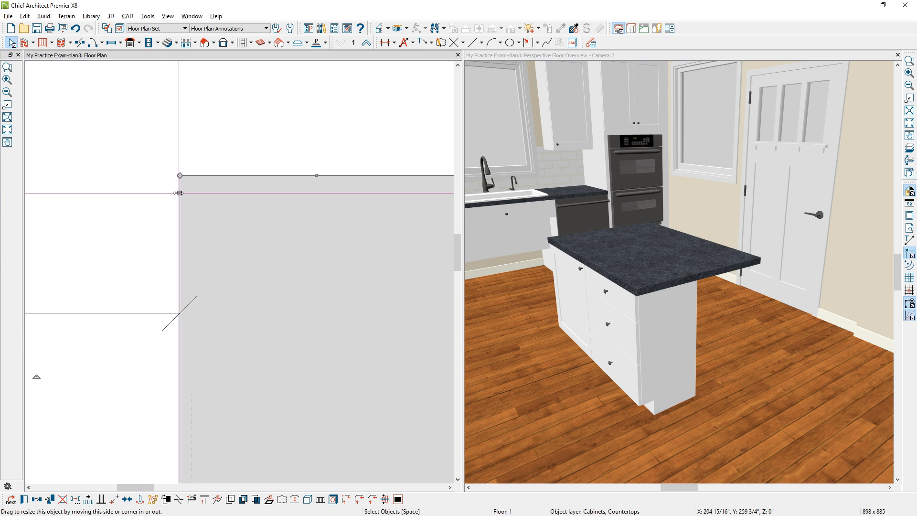
{"action": "left_click", "coordinate": [360, 502]}
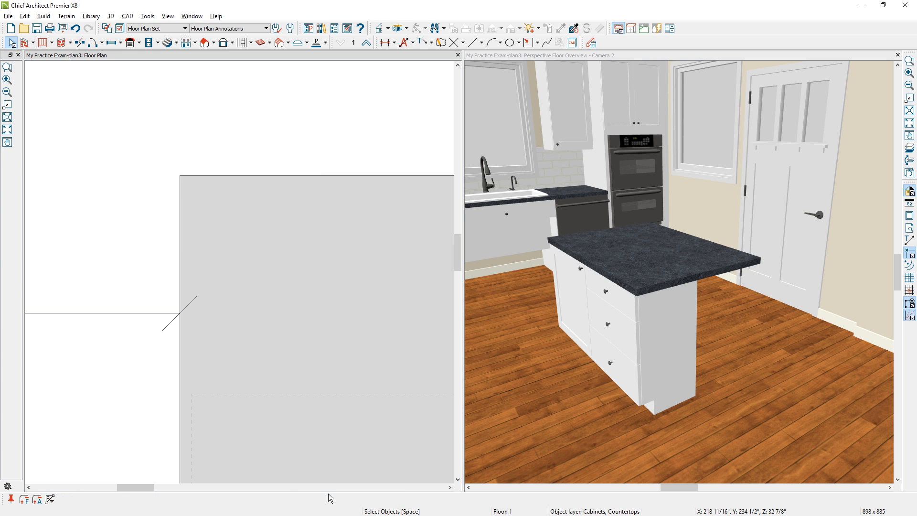
{"action": "left_click", "coordinate": [27, 501]}
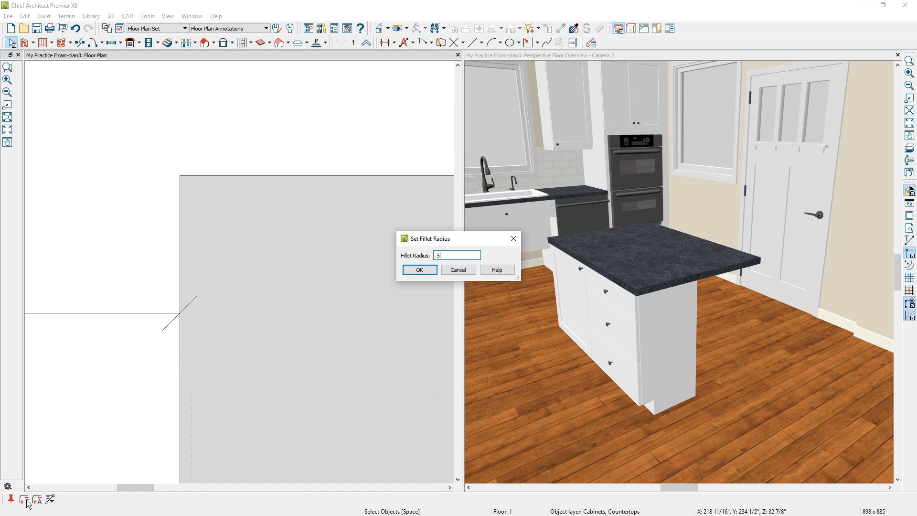
{"action": "left_click", "coordinate": [419, 270]}
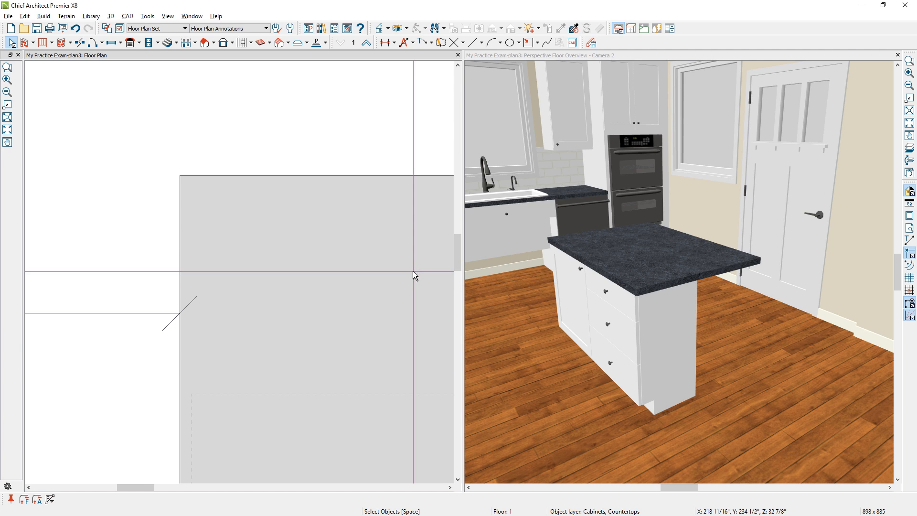
{"action": "left_click", "coordinate": [37, 502]}
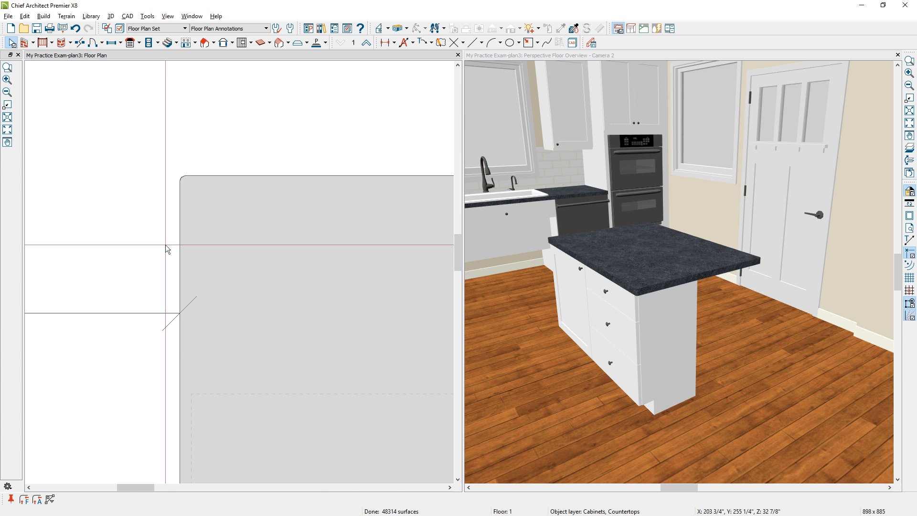
Step: Reattach the vertical dimension to the back edge of the countertop with rounded corners
{"action": "scroll", "coordinate": [165, 245], "scroll_direction": "down", "scroll_amount": 2}
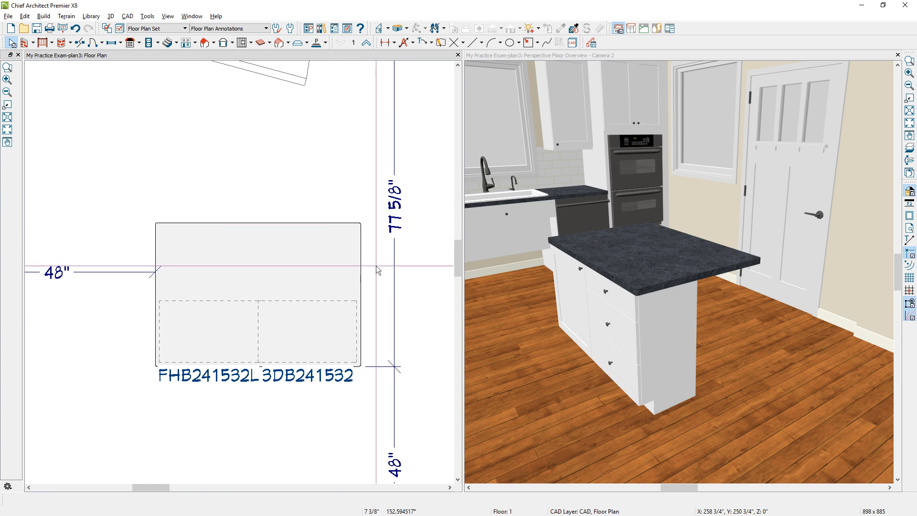
{"action": "left_click", "coordinate": [393, 261]}
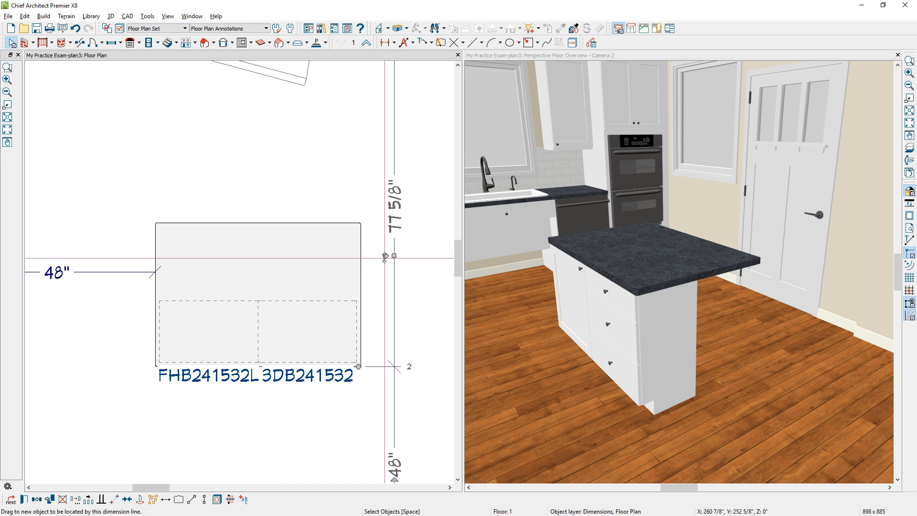
{"action": "left_click_drag", "start_coordinate": [393, 261], "coordinate": [345, 224]}
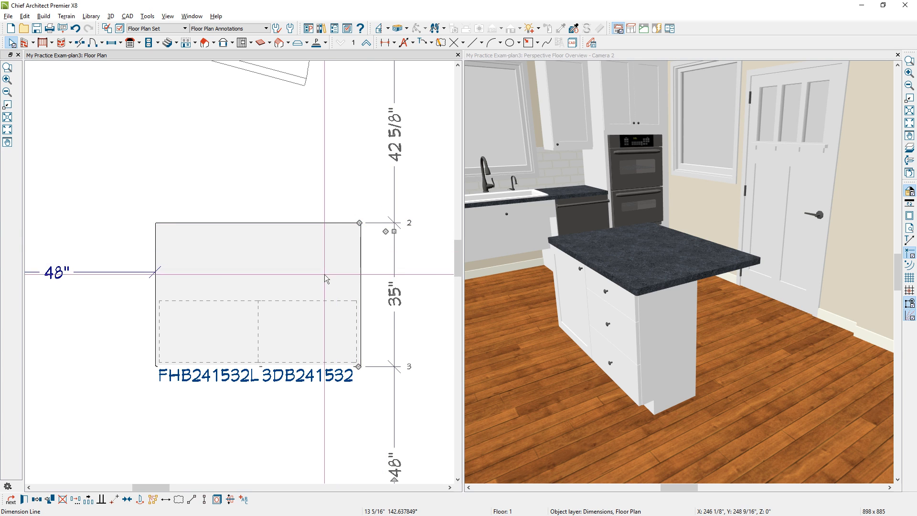
{"action": "key", "text": "Escape"}
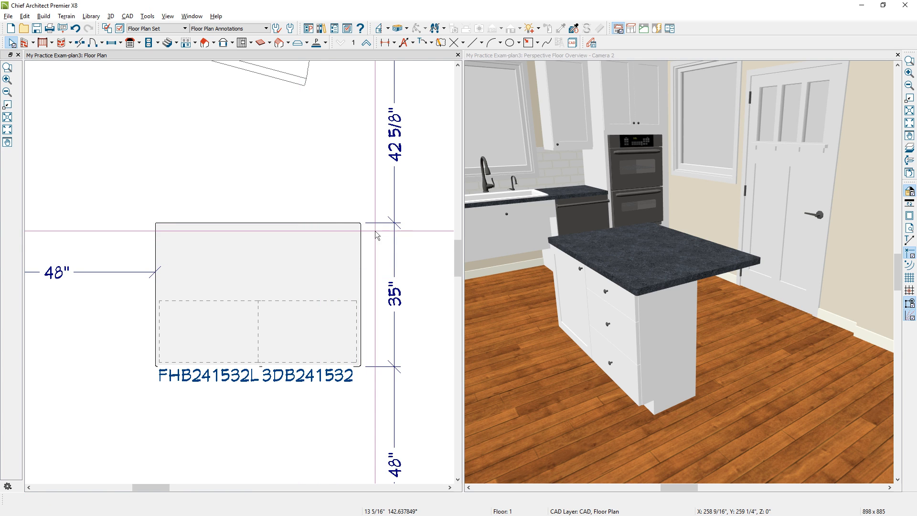
{"action": "scroll", "coordinate": [360, 225], "scroll_direction": "up", "scroll_amount": 5}
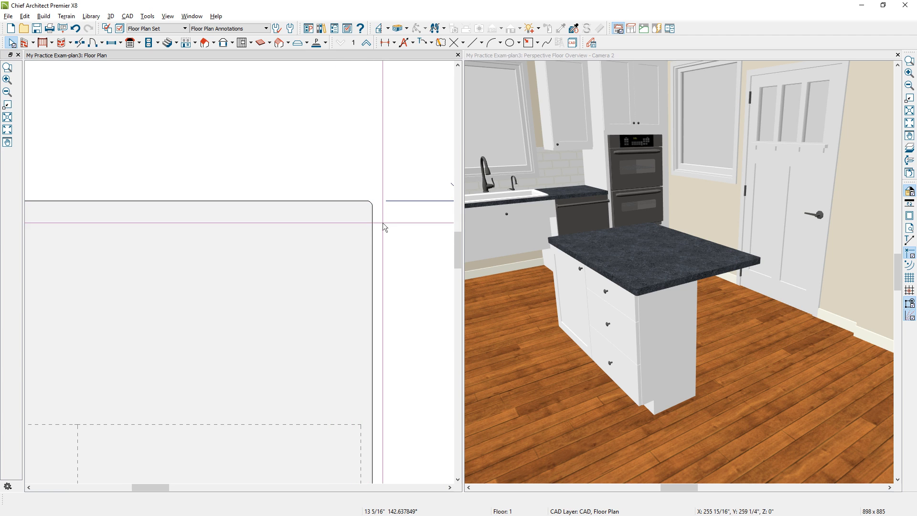
Step: Search the library for "taper" and choose the 1080 4 Sided Taper leg for placement
{"action": "scroll", "coordinate": [379, 240], "scroll_direction": "down", "scroll_amount": 3}
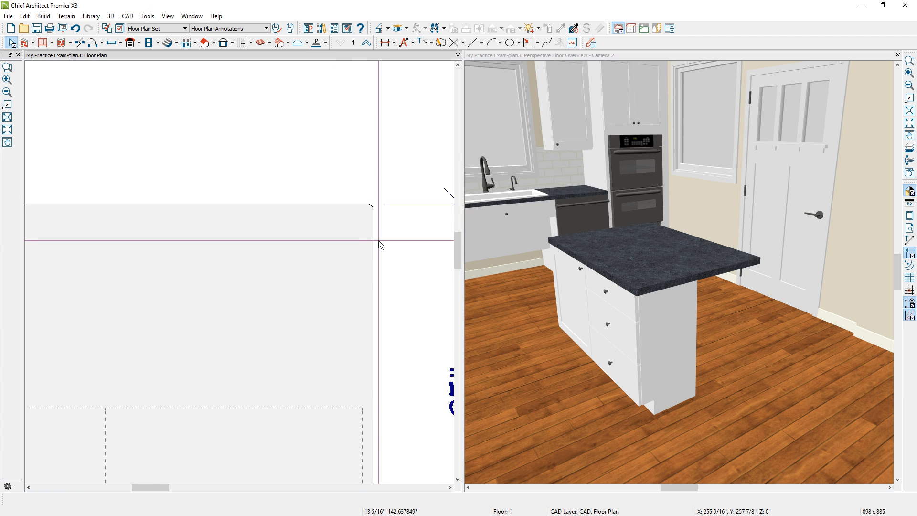
{"action": "scroll", "coordinate": [380, 245], "scroll_direction": "down", "scroll_amount": 3}
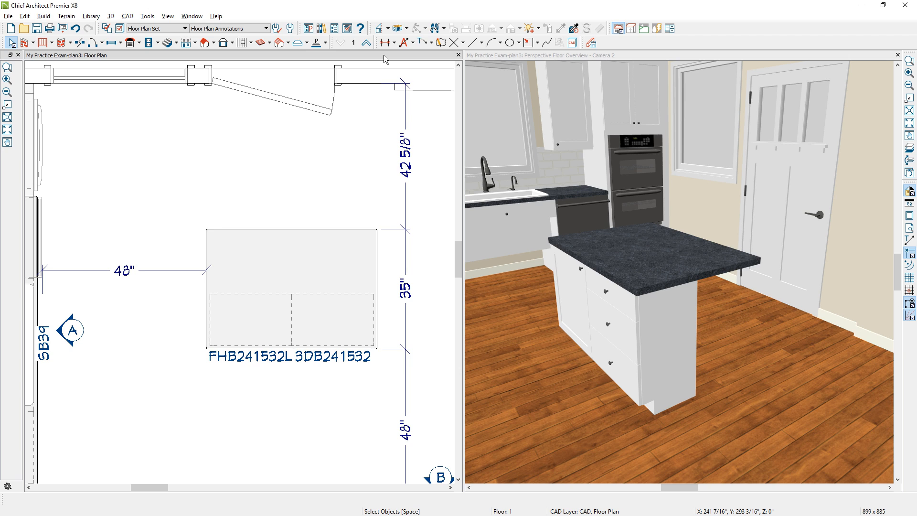
{"action": "left_click", "coordinate": [321, 28]}
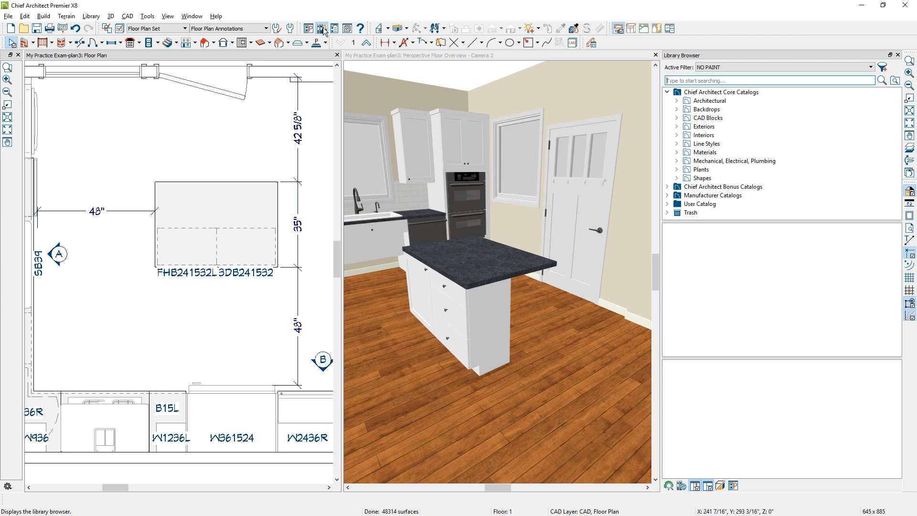
{"action": "left_click", "coordinate": [724, 81]}
{"action": "type", "text": "taper"}
{"action": "key", "text": "Return"}
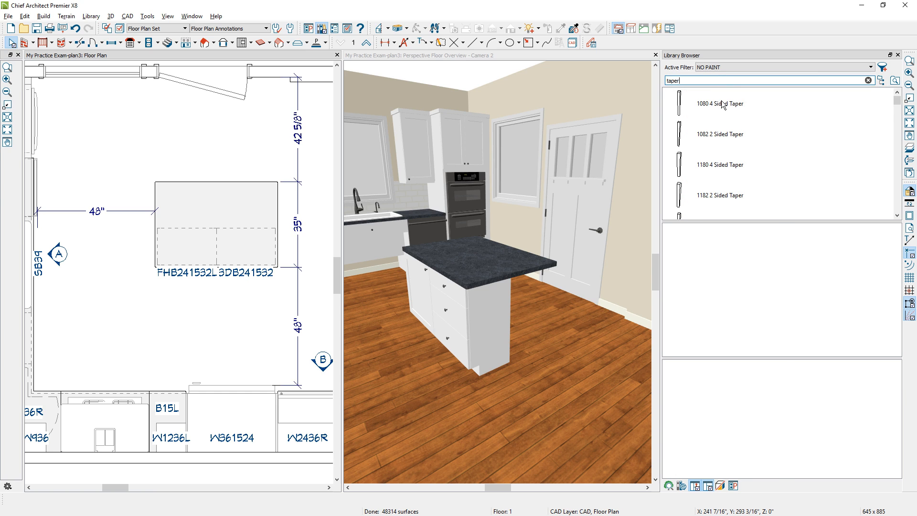
{"action": "left_click", "coordinate": [721, 104]}
{"action": "left_click", "coordinate": [781, 286]}
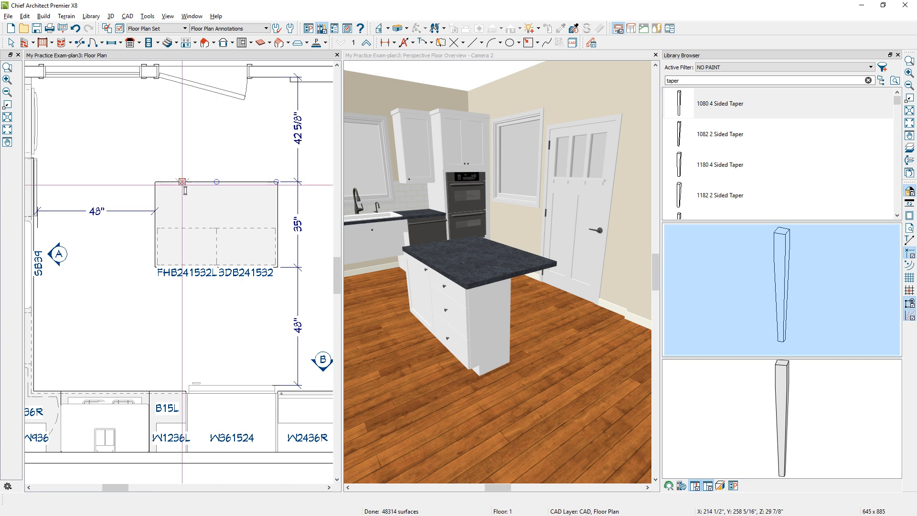
Step: Place the tapered leg near the back-left corner of the island countertop's overhang and check it in the 3D view
{"action": "scroll", "coordinate": [180, 182], "scroll_direction": "up", "scroll_amount": 2}
{"action": "scroll", "coordinate": [174, 200], "scroll_direction": "up", "scroll_amount": 2}
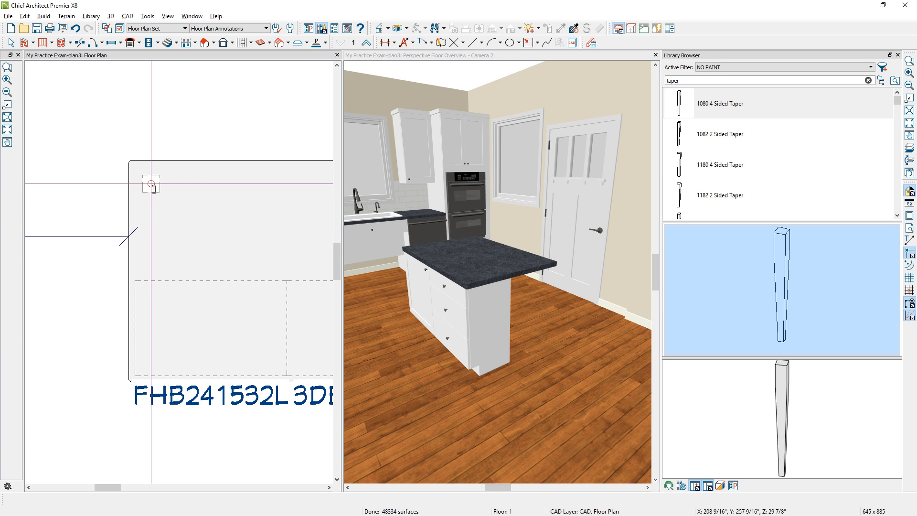
{"action": "left_click", "coordinate": [151, 183]}
{"action": "middle_click_drag", "start_coordinate": [544, 288], "coordinate": [535, 250]}
{"action": "scroll", "coordinate": [534, 250], "scroll_direction": "up", "scroll_amount": 4}
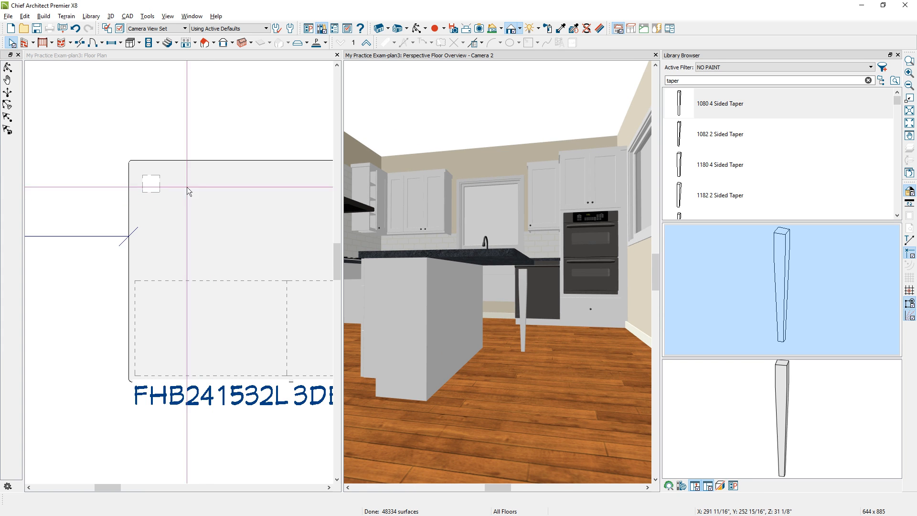
Step: Create a backclipped cross section looking at the island from its left end
{"action": "left_click", "coordinate": [201, 55]}
{"action": "left_click", "coordinate": [385, 30]}
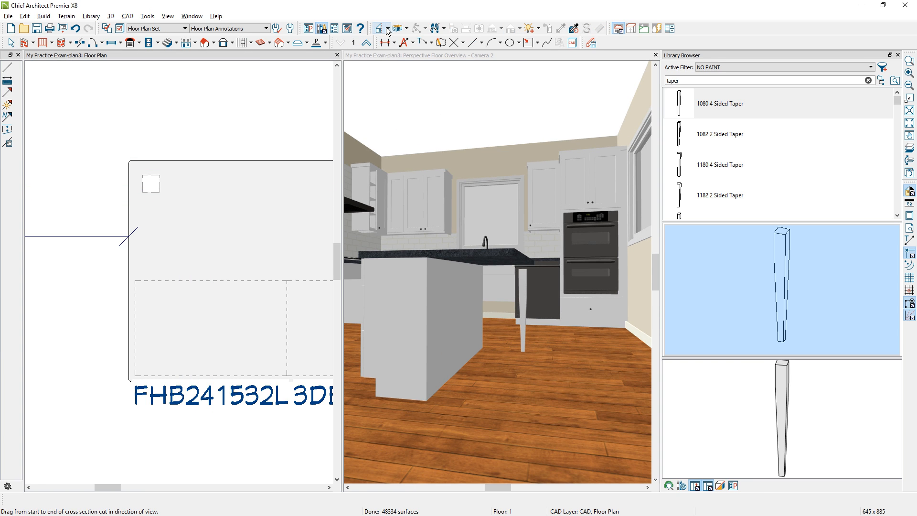
{"action": "left_click", "coordinate": [388, 30]}
{"action": "left_click", "coordinate": [433, 67]}
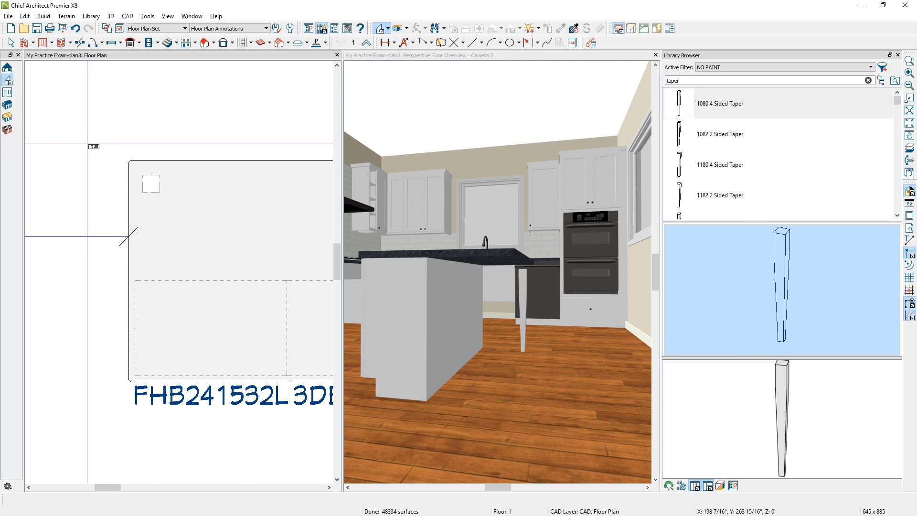
{"action": "left_click_drag", "start_coordinate": [87, 143], "coordinate": [188, 139]}
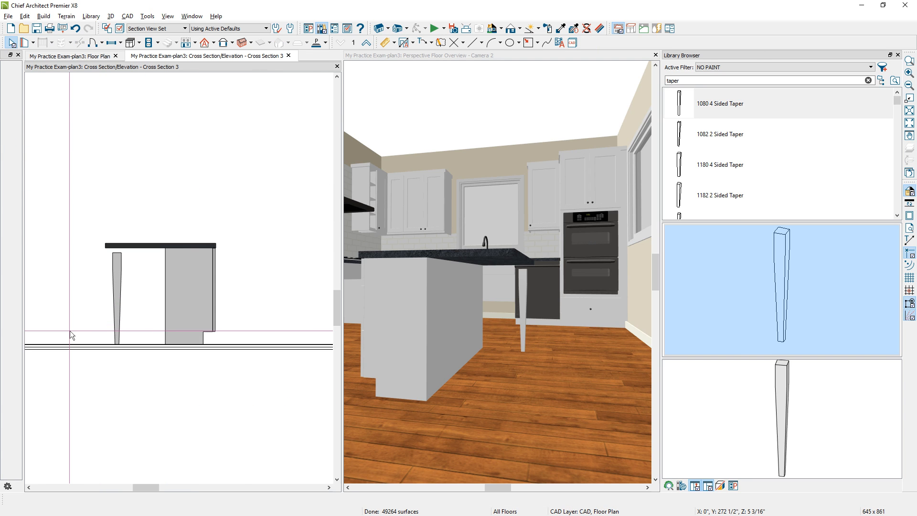
Step: Stretch the tapered leg in the cross section so its top meets the underside of the countertop
{"action": "scroll", "coordinate": [89, 311], "scroll_direction": "up", "scroll_amount": 3}
{"action": "left_click", "coordinate": [139, 258]}
{"action": "scroll", "coordinate": [134, 193], "scroll_direction": "up", "scroll_amount": 2}
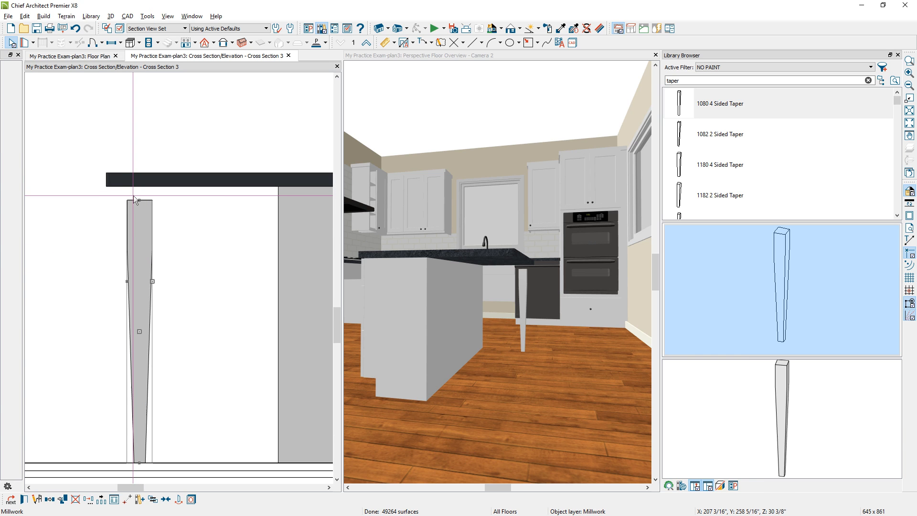
{"action": "left_click_drag", "start_coordinate": [138, 199], "coordinate": [140, 187]}
{"action": "left_click_drag", "start_coordinate": [141, 184], "coordinate": [141, 185]}
Step: Align the leg with the left side of the island cabinets in the floor plan by setting the distance between them to 0
{"action": "left_click", "coordinate": [94, 56]}
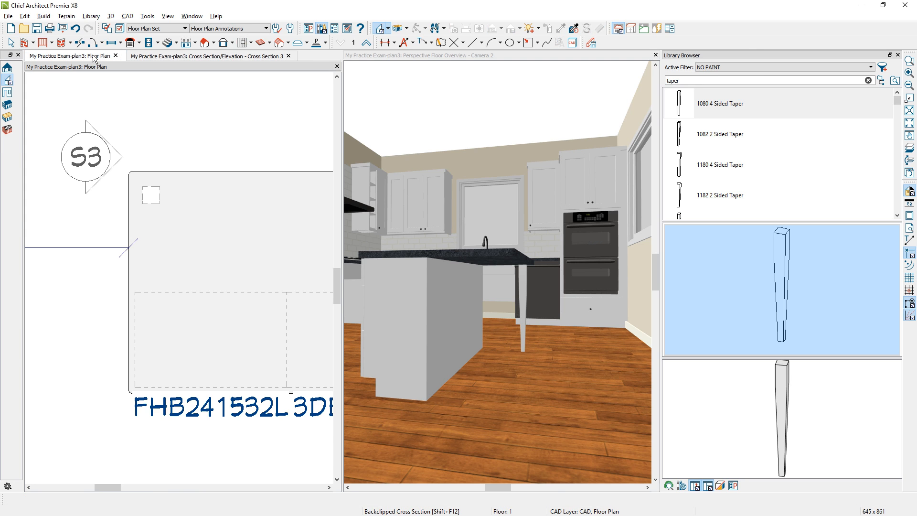
{"action": "scroll", "coordinate": [139, 188], "scroll_direction": "down", "scroll_amount": 2}
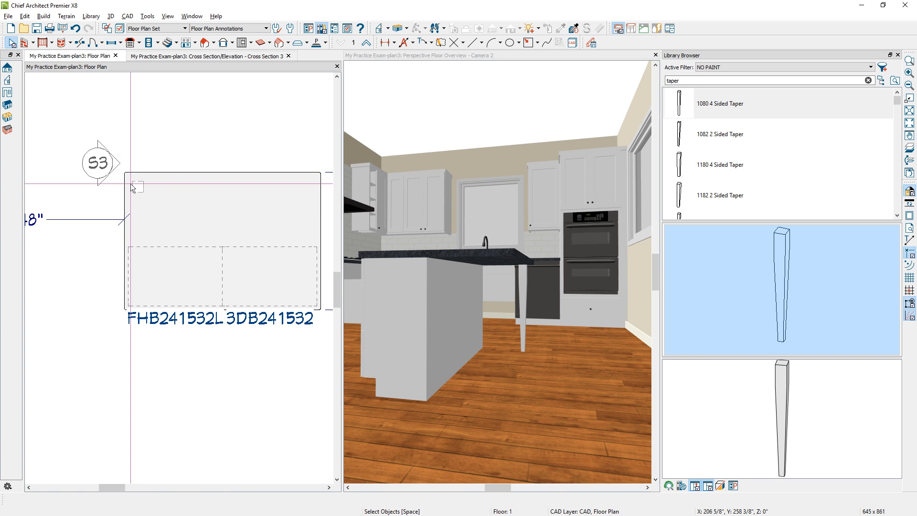
{"action": "left_click", "coordinate": [131, 183]}
{"action": "scroll", "coordinate": [130, 184], "scroll_direction": "up", "scroll_amount": 3}
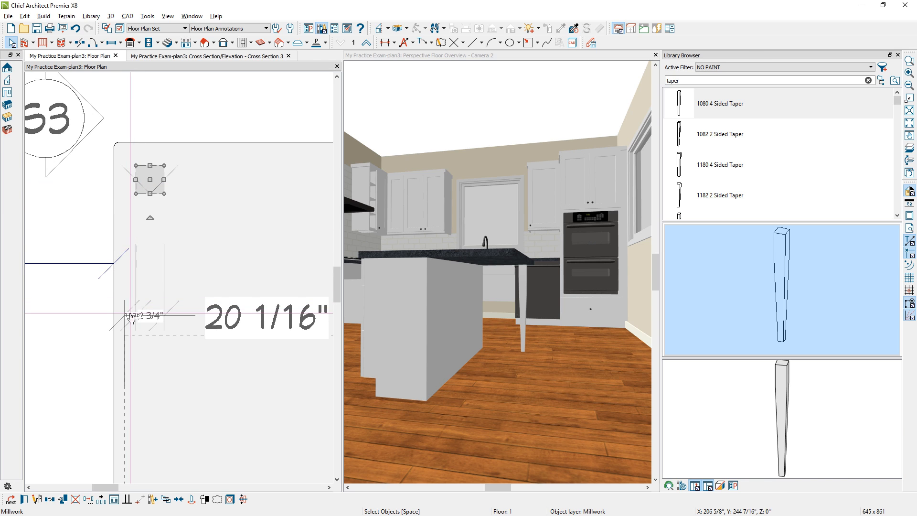
{"action": "scroll", "coordinate": [130, 316], "scroll_direction": "up", "scroll_amount": 2}
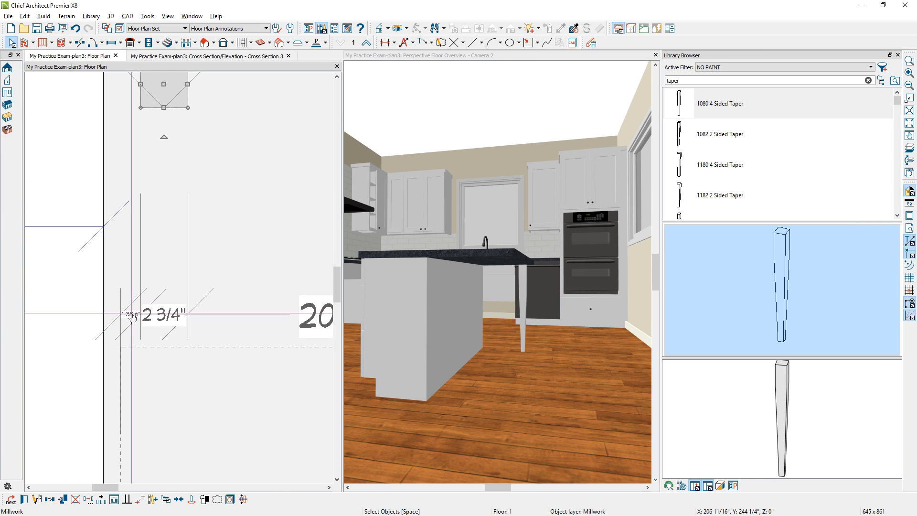
{"action": "left_click_drag", "start_coordinate": [133, 317], "coordinate": [187, 319]}
{"action": "type", "text": "0"}
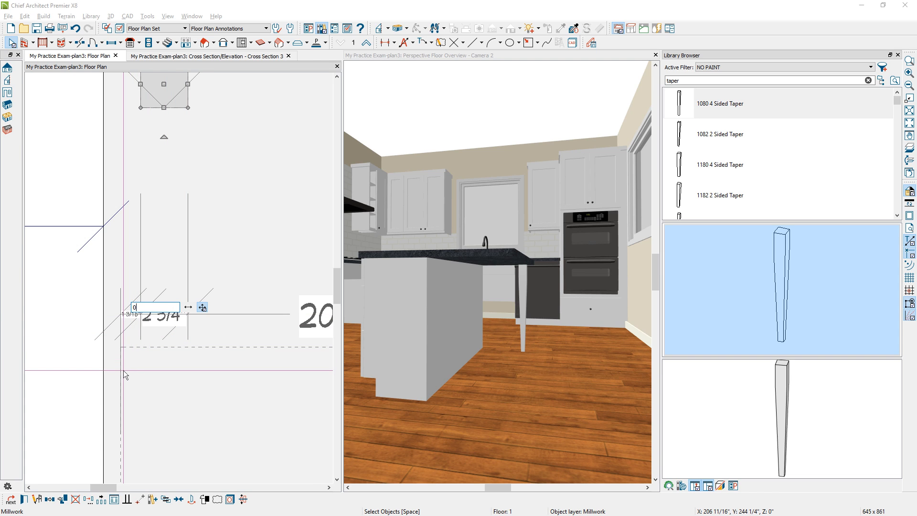
{"action": "key", "text": "Return"}
Step: Copy and reflect the tapered leg about the joint between the two island cabinets, then close the library
{"action": "scroll", "coordinate": [153, 285], "scroll_direction": "down", "scroll_amount": 1}
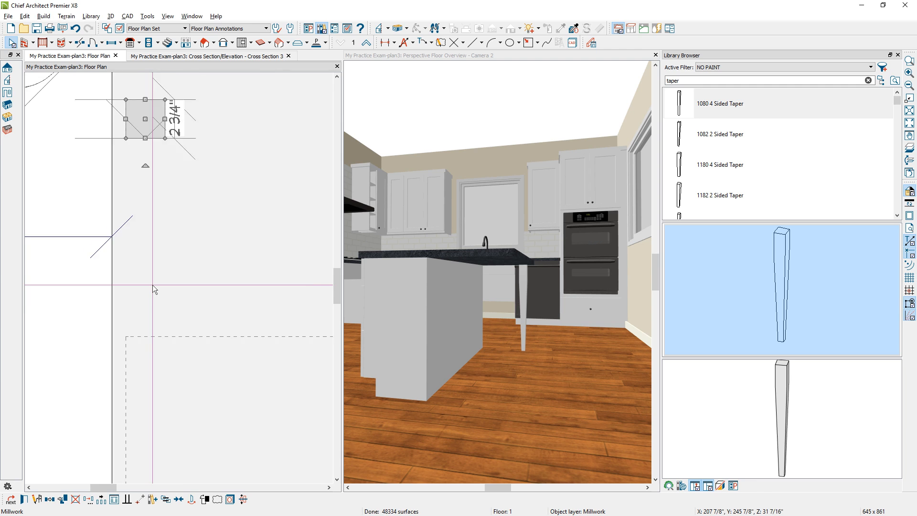
{"action": "scroll", "coordinate": [153, 285], "scroll_direction": "down", "scroll_amount": 2}
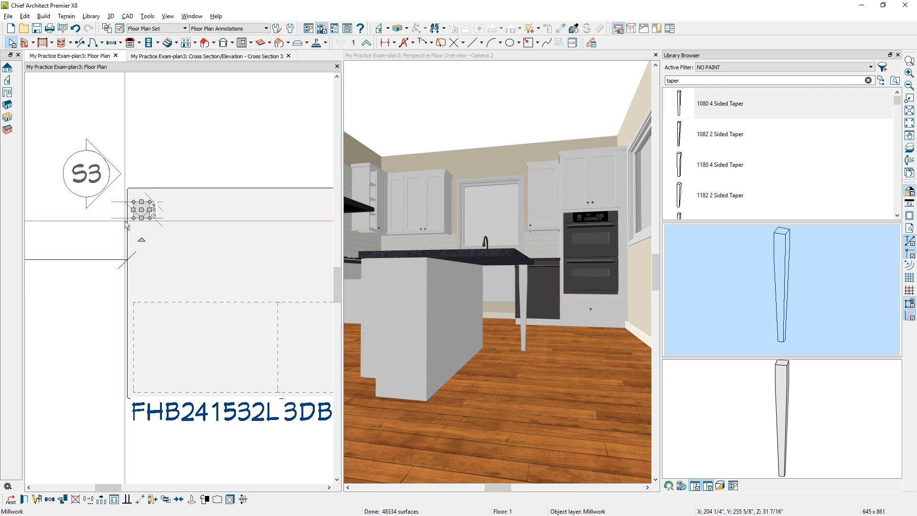
{"action": "scroll", "coordinate": [105, 224], "scroll_direction": "down", "scroll_amount": 1}
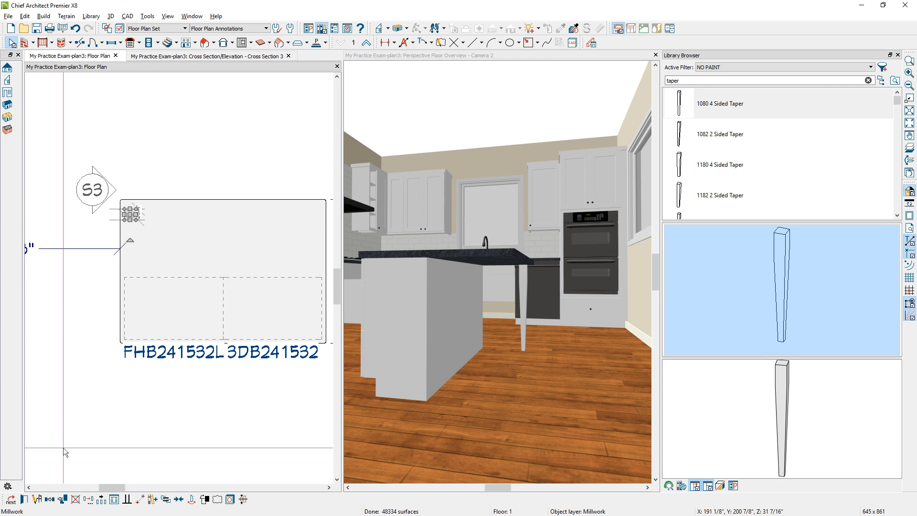
{"action": "left_click", "coordinate": [52, 500]}
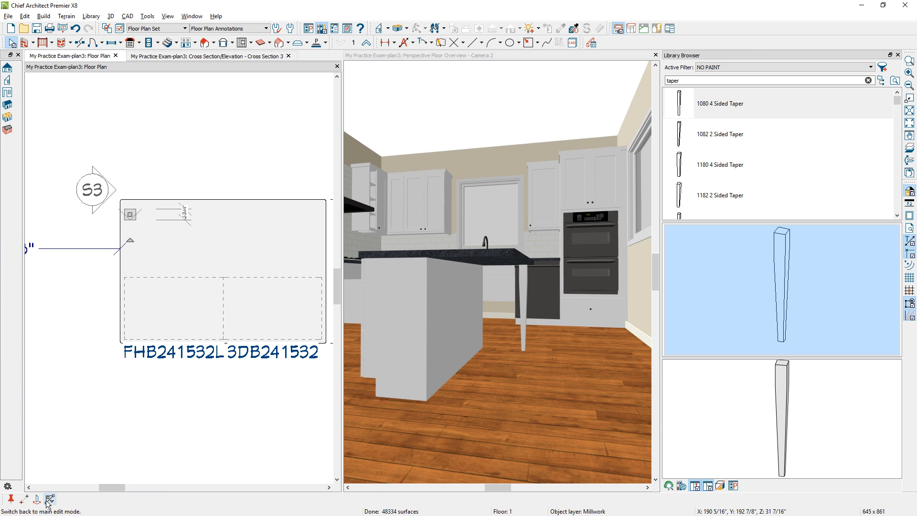
{"action": "left_click", "coordinate": [38, 499]}
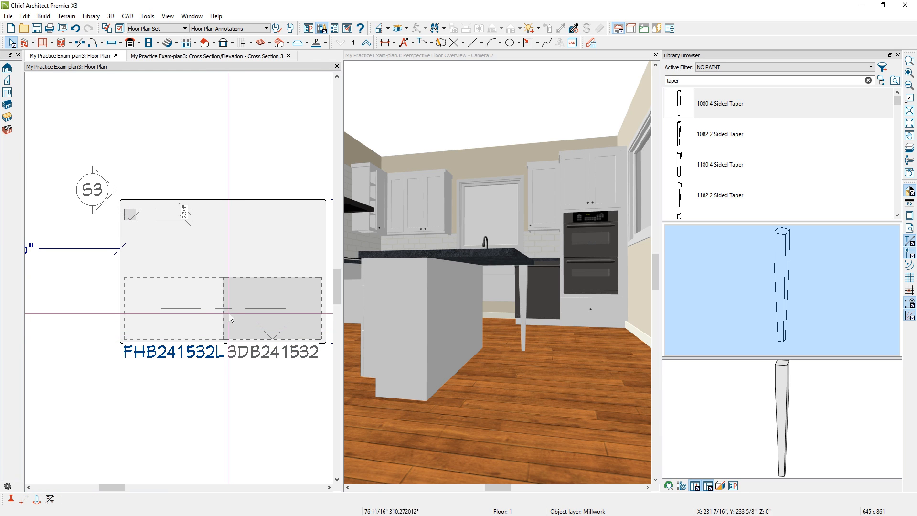
{"action": "left_click", "coordinate": [223, 325]}
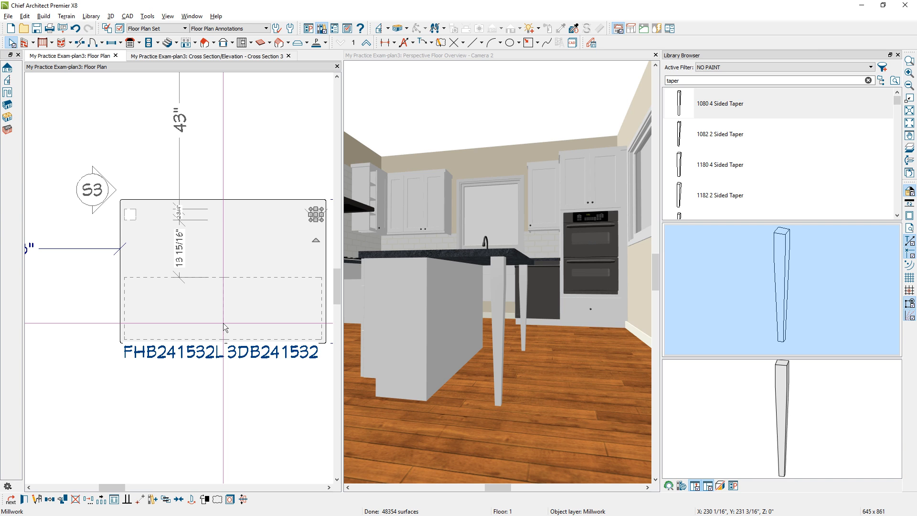
{"action": "left_click", "coordinate": [899, 55]}
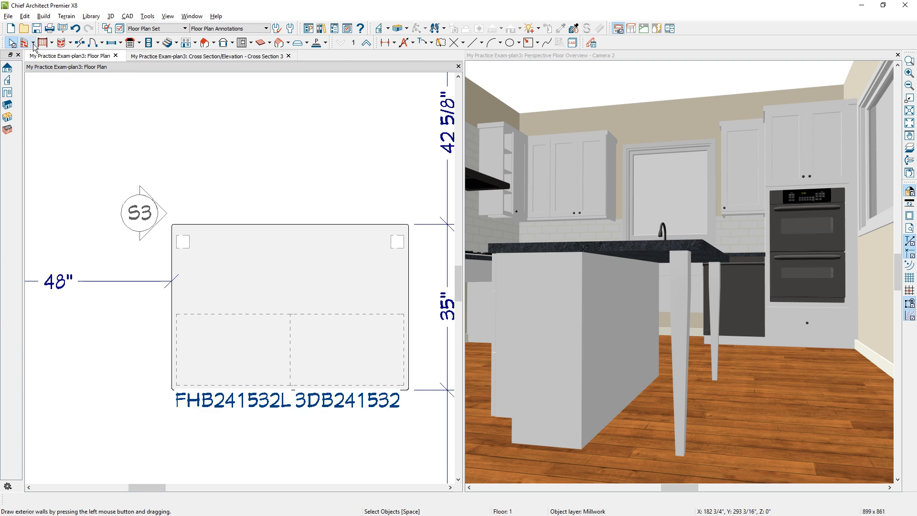
Step: Draw a horizontal straight half-wall just behind the island, extending past its right end
{"action": "left_click", "coordinate": [34, 43]}
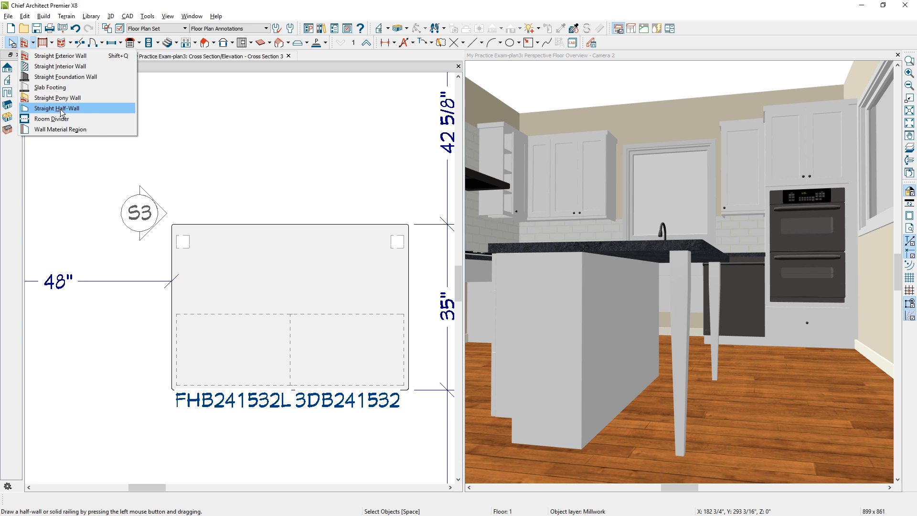
{"action": "left_click", "coordinate": [89, 108]}
{"action": "middle_click_drag", "start_coordinate": [376, 205], "coordinate": [265, 204]}
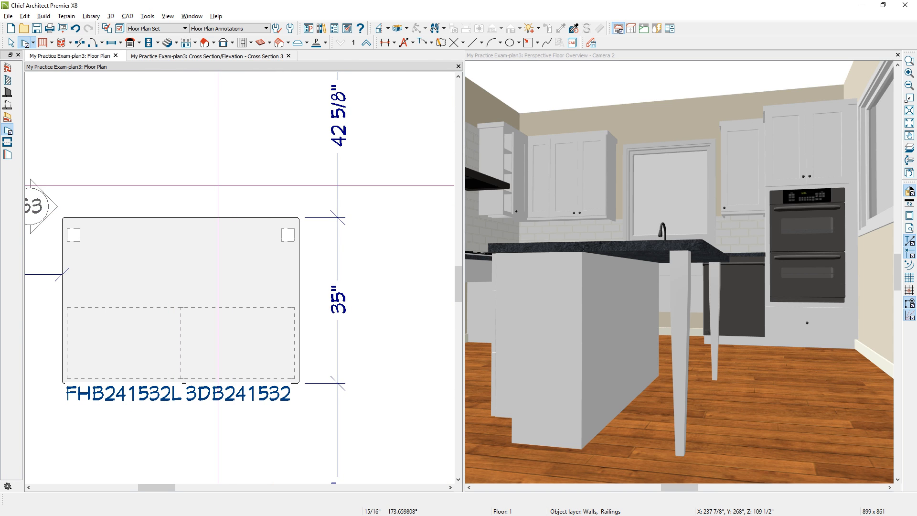
{"action": "left_click_drag", "start_coordinate": [218, 194], "coordinate": [400, 195]}
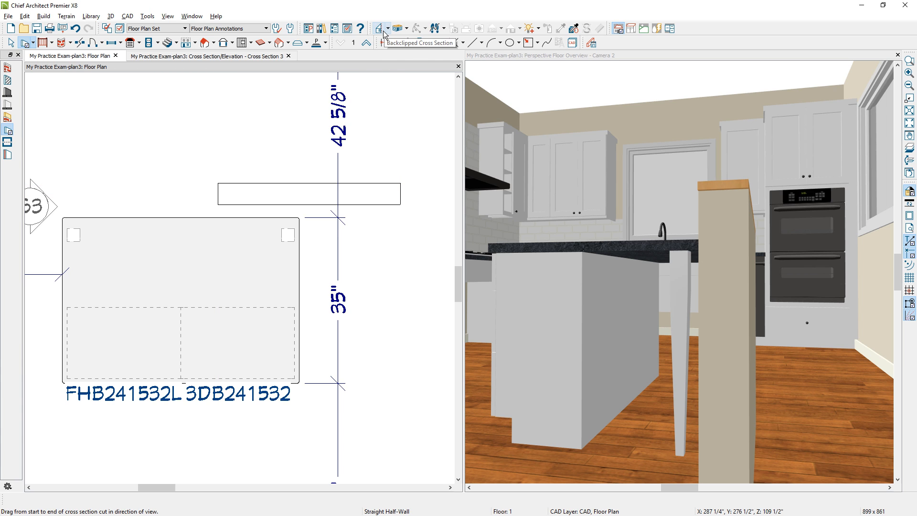
Step: Extend the cross section camera's view depth to about 82" past the half-wall and open that cross section view
{"action": "left_click", "coordinate": [380, 28]}
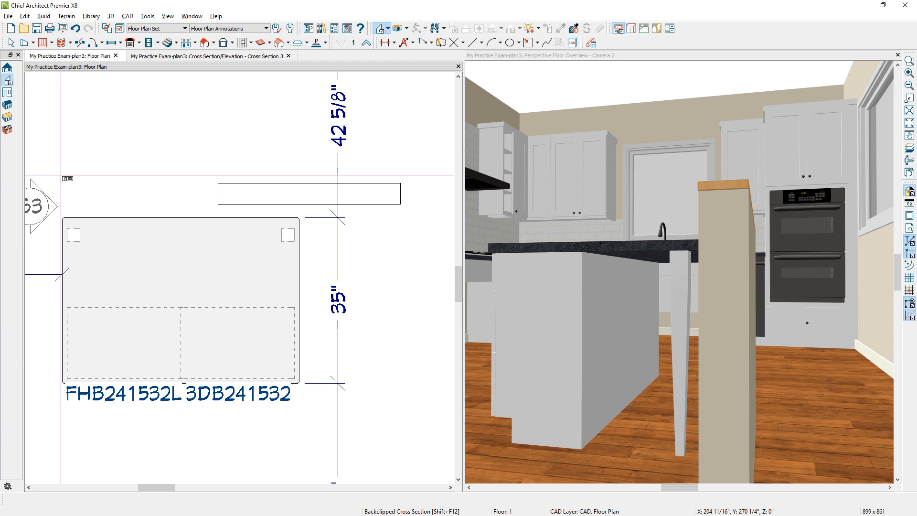
{"action": "left_click_drag", "start_coordinate": [68, 207], "coordinate": [418, 205]}
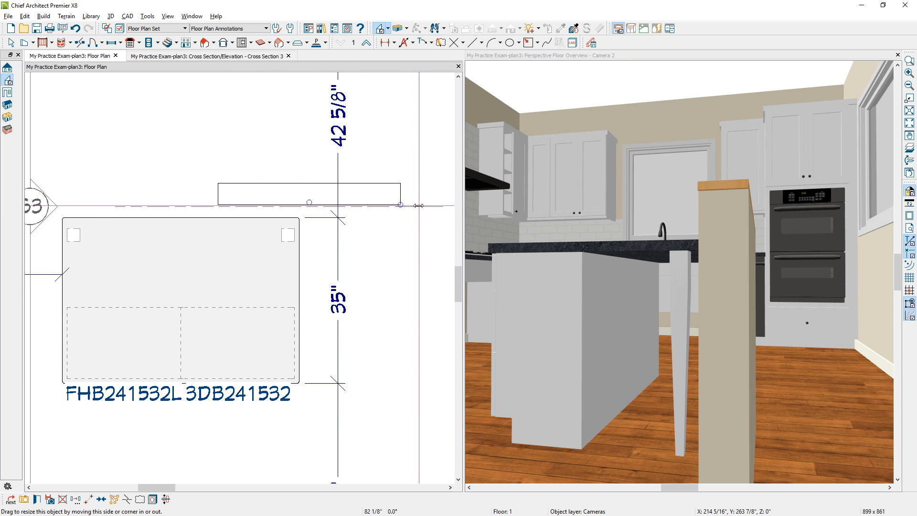
{"action": "left_click", "coordinate": [254, 57]}
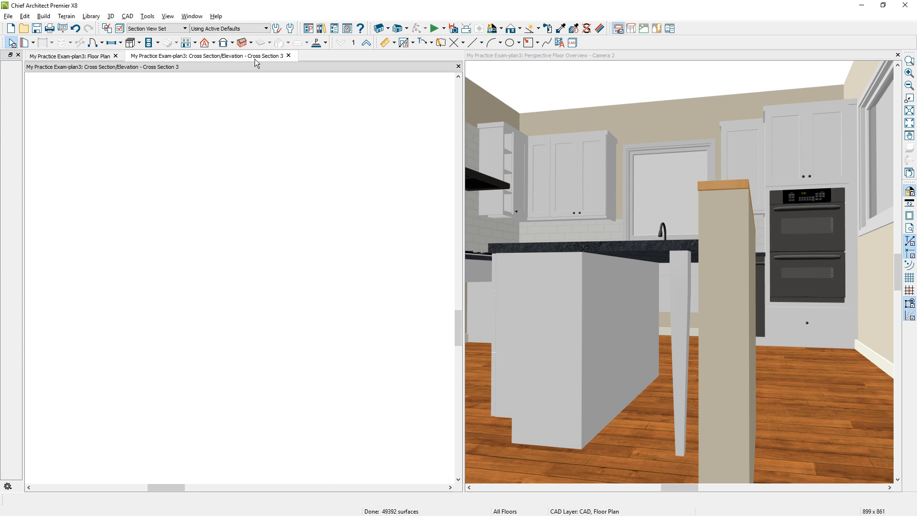
Step: Open the half-wall's railing specification in the cross section and set its top rail profile height to 1/16"
{"action": "left_click", "coordinate": [66, 358]}
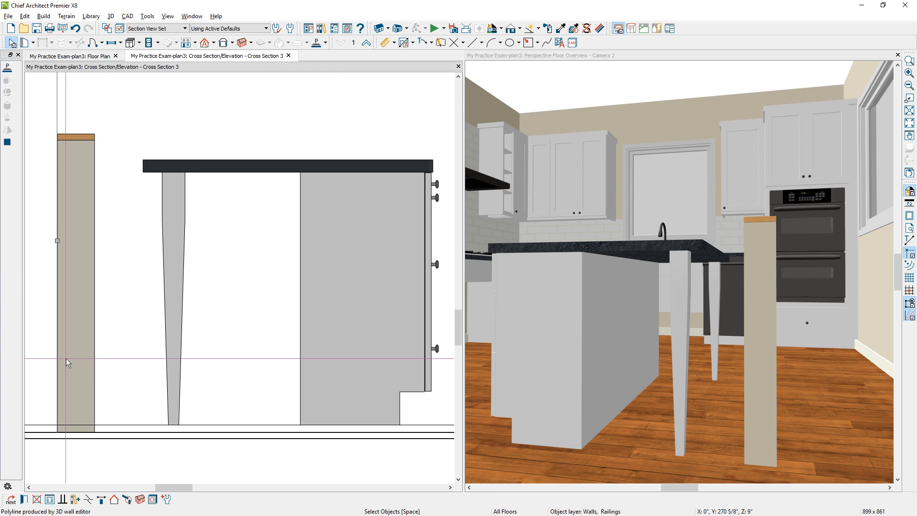
{"action": "double_click", "coordinate": [66, 358]}
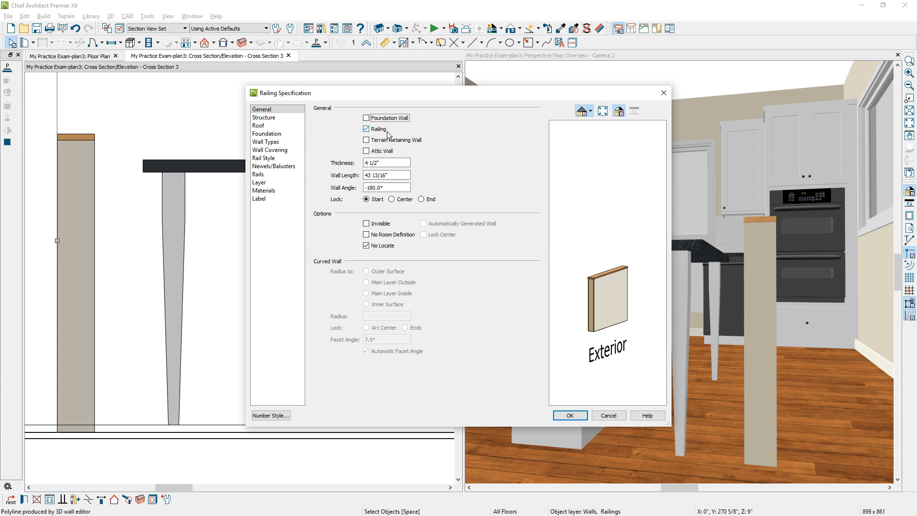
{"action": "left_click", "coordinate": [275, 159]}
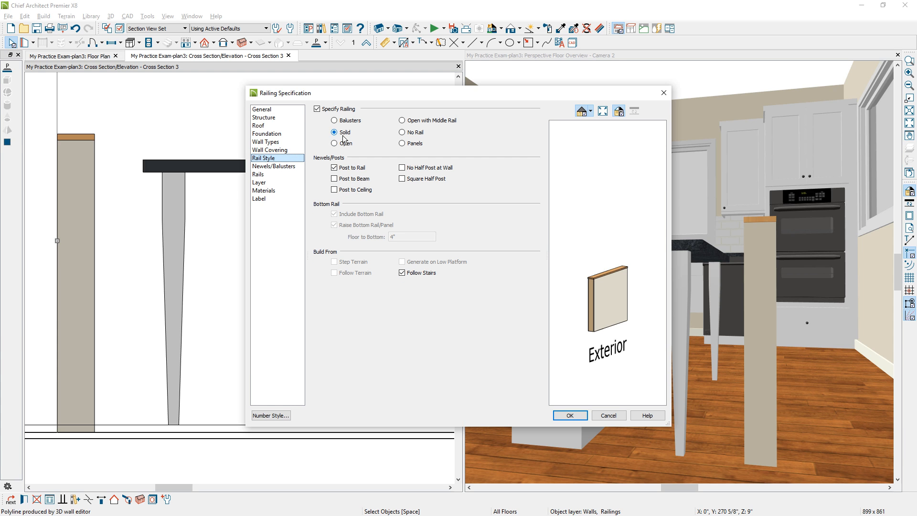
{"action": "left_click", "coordinate": [292, 166]}
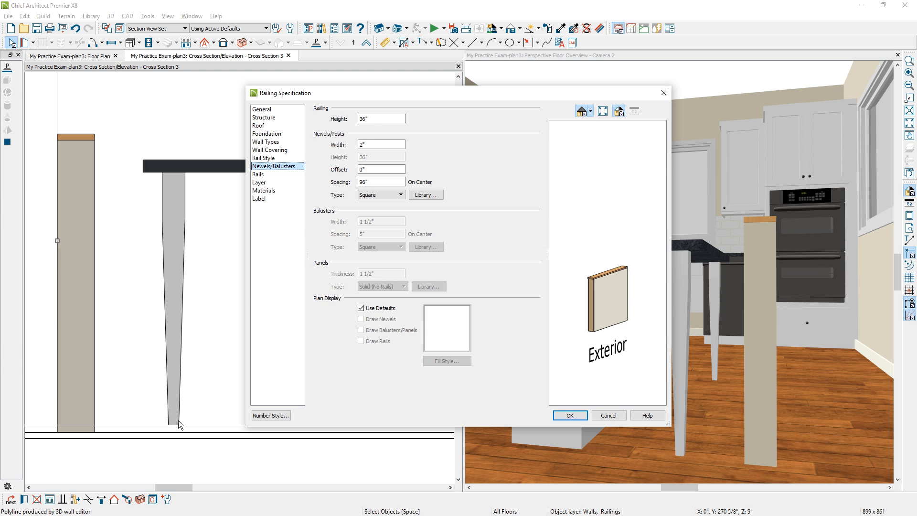
{"action": "left_click", "coordinate": [263, 175]}
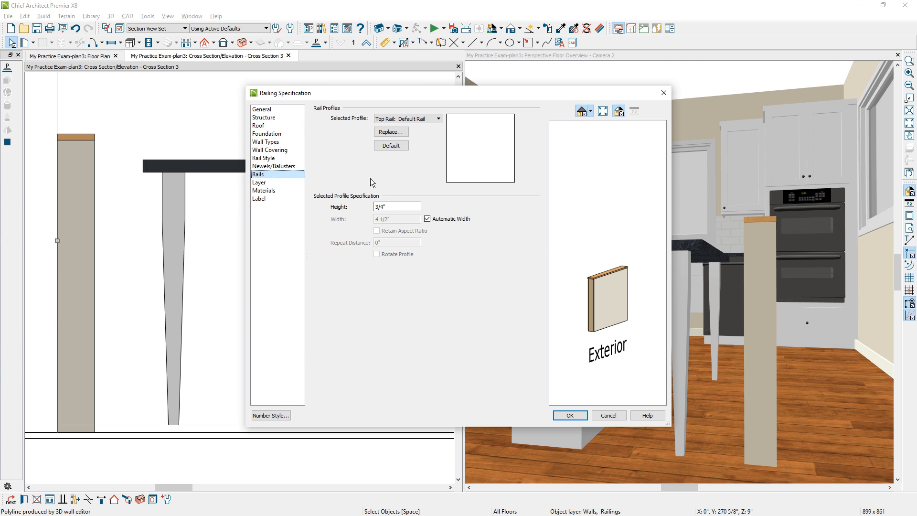
{"action": "left_click_drag", "start_coordinate": [389, 206], "coordinate": [364, 209]}
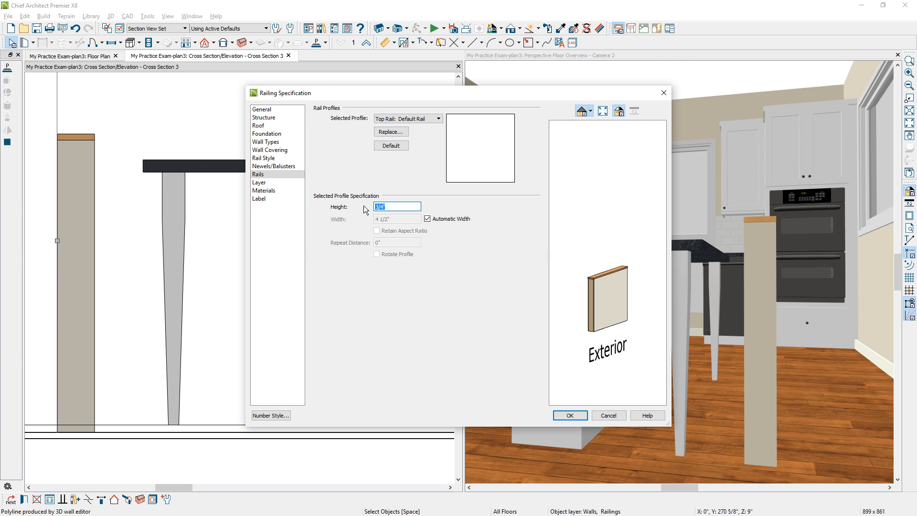
{"action": "type", "text": "1/16"}
{"action": "key", "text": "Tab"}
Step: Set the half-wall's railing height to 32 - 3/4 (31 1/4") and apply the specification
{"action": "left_click", "coordinate": [289, 167]}
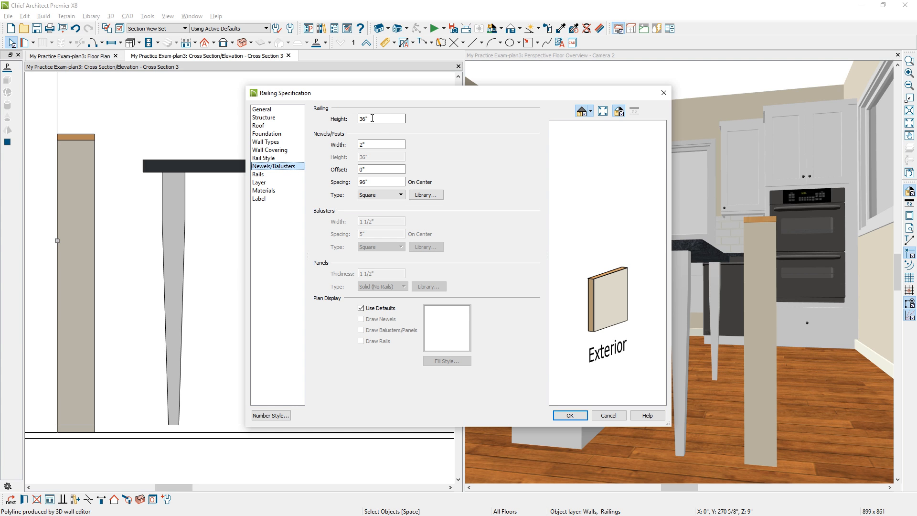
{"action": "double_click", "coordinate": [373, 118]}
{"action": "type", "text": "32"}
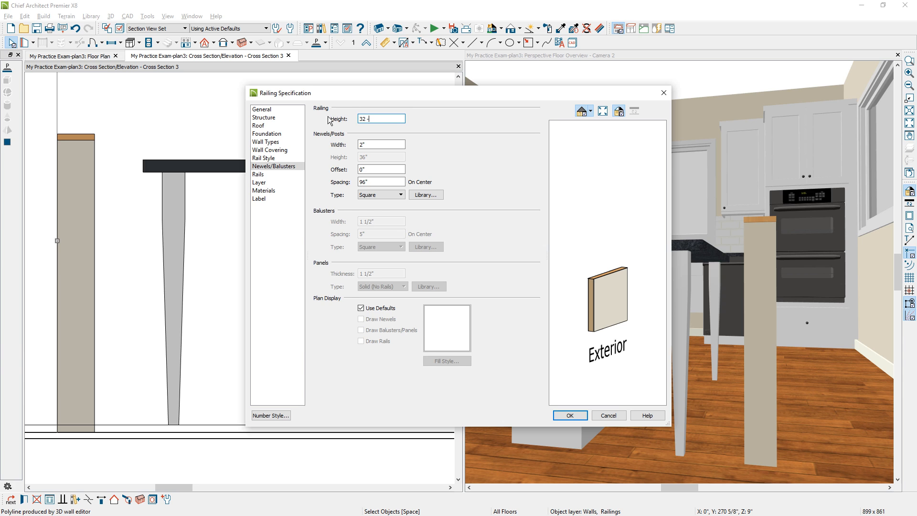
{"action": "type", "text": " -3/4"}
{"action": "key", "text": "Tab"}
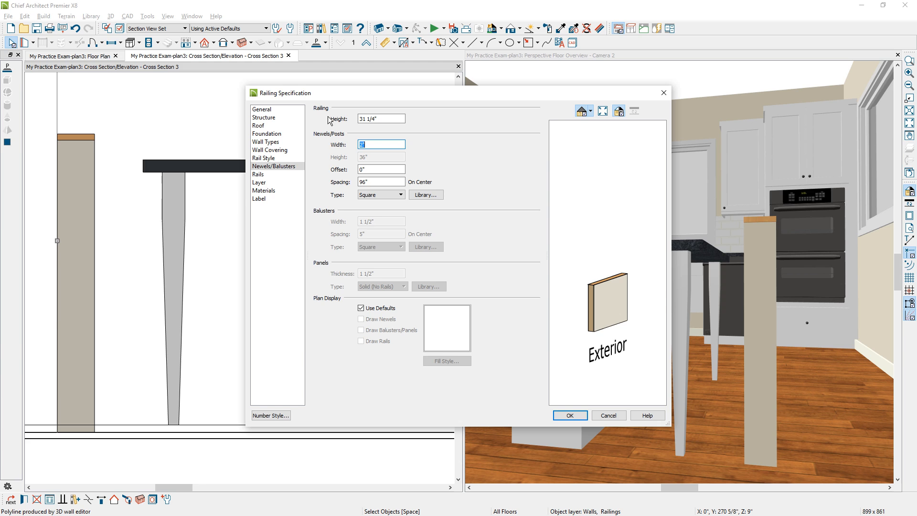
{"action": "left_click", "coordinate": [568, 415]}
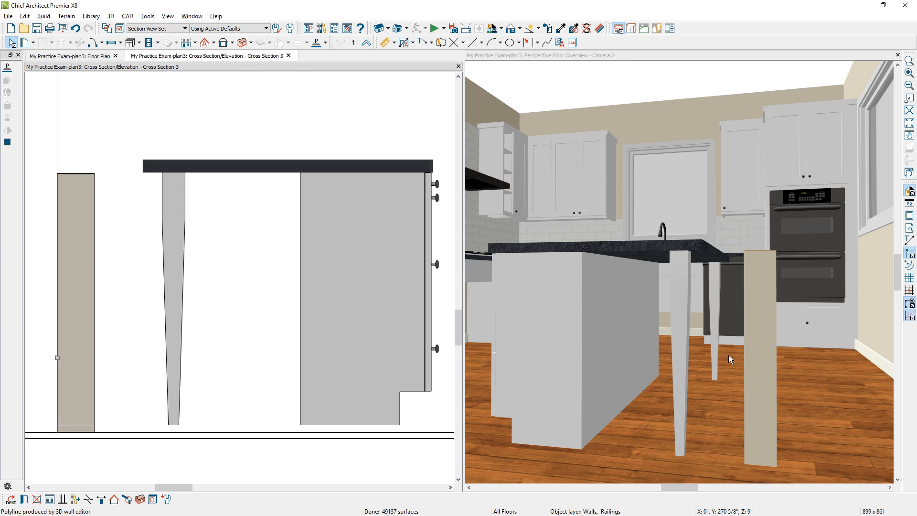
Step: In the floor plan, move the half-wall against the back of the island cabinets and extend its left end to the cabinets' left side
{"action": "left_click", "coordinate": [105, 58]}
{"action": "left_click", "coordinate": [280, 184]}
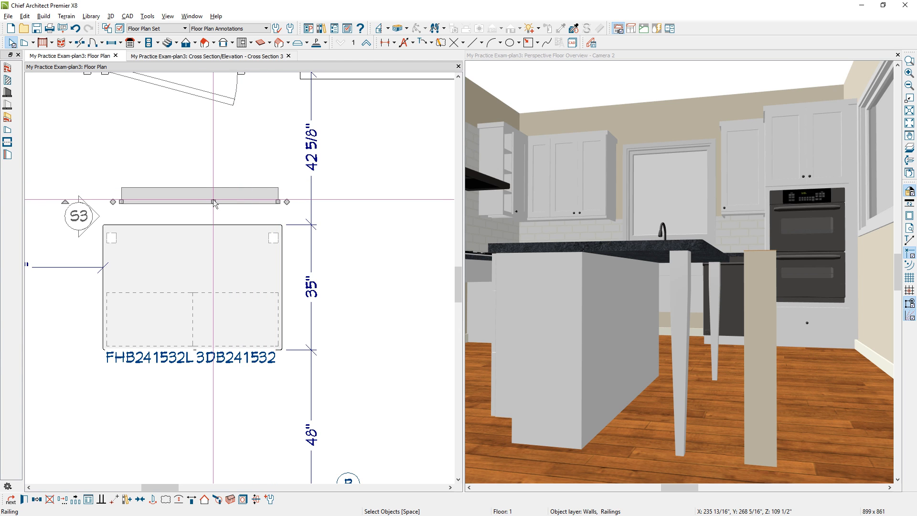
{"action": "left_click_drag", "start_coordinate": [213, 201], "coordinate": [197, 290]}
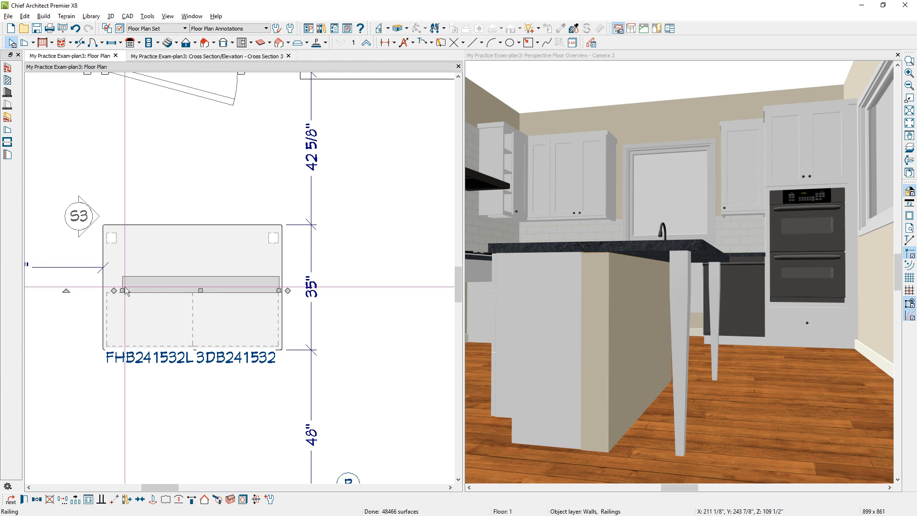
{"action": "left_click_drag", "start_coordinate": [123, 290], "coordinate": [106, 291]}
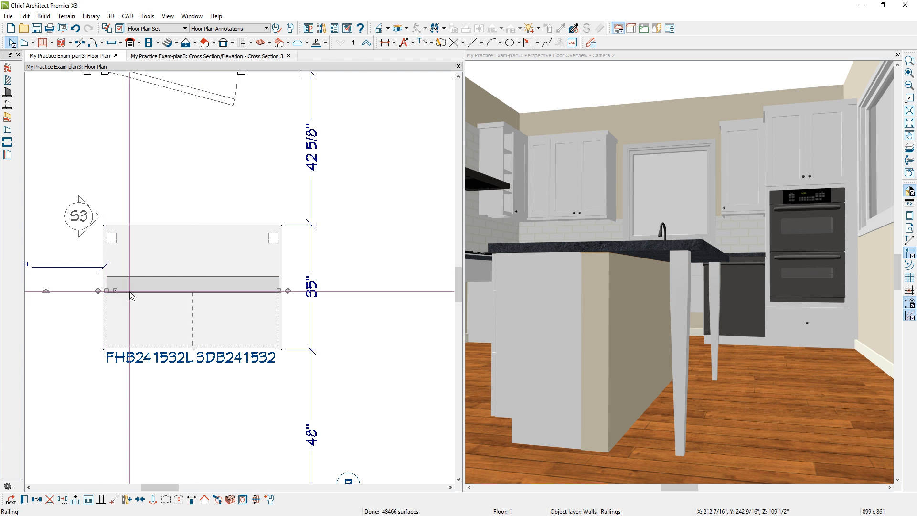
{"action": "key", "text": "Escape"}
Step: Build wall framing for the half-wall and turn on display of the "Framing, Wall" layer in the floor plan
{"action": "left_click", "coordinate": [187, 281]}
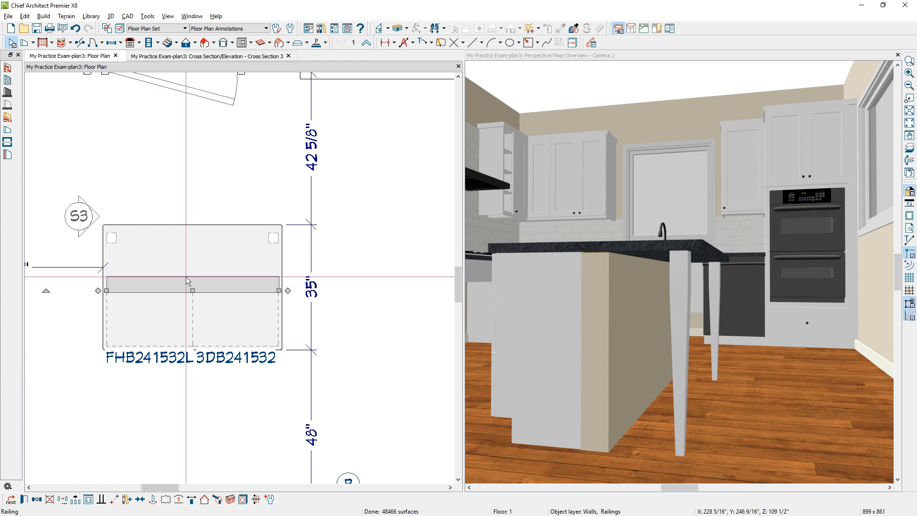
{"action": "left_click", "coordinate": [236, 502]}
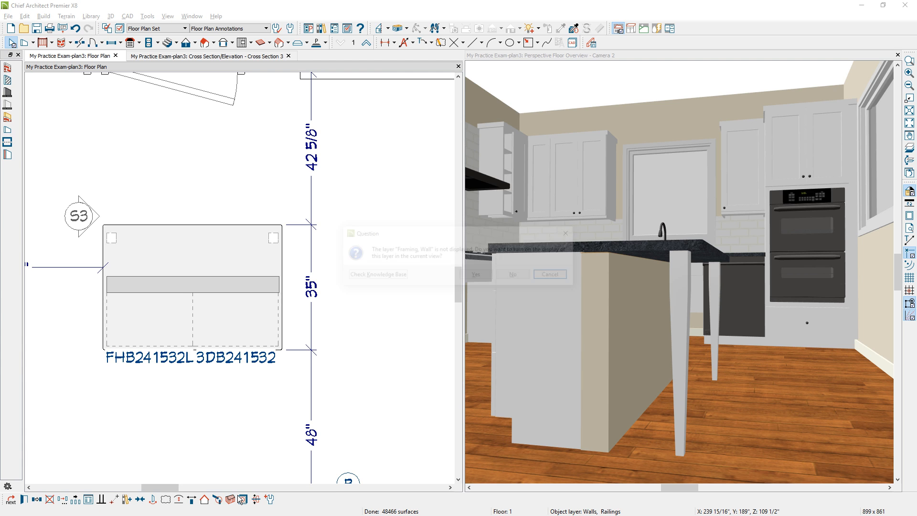
{"action": "left_click", "coordinate": [478, 276]}
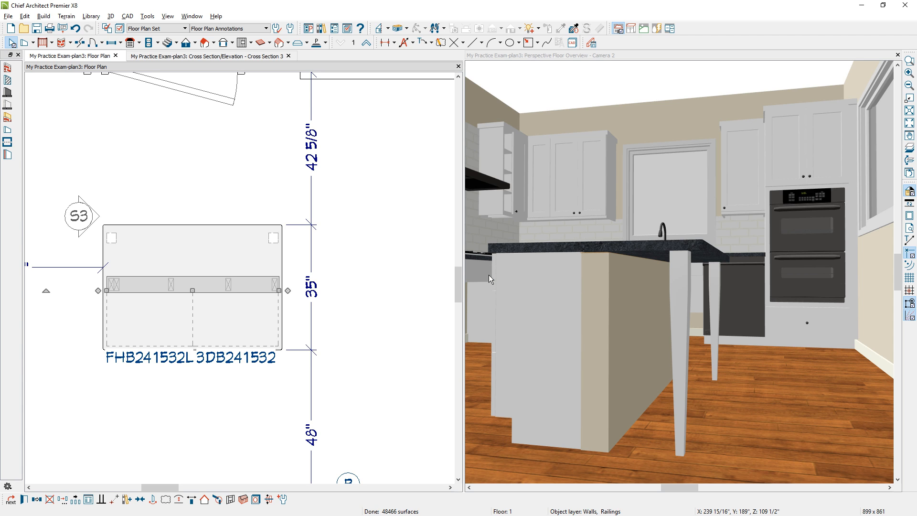
{"action": "key", "text": "Escape"}
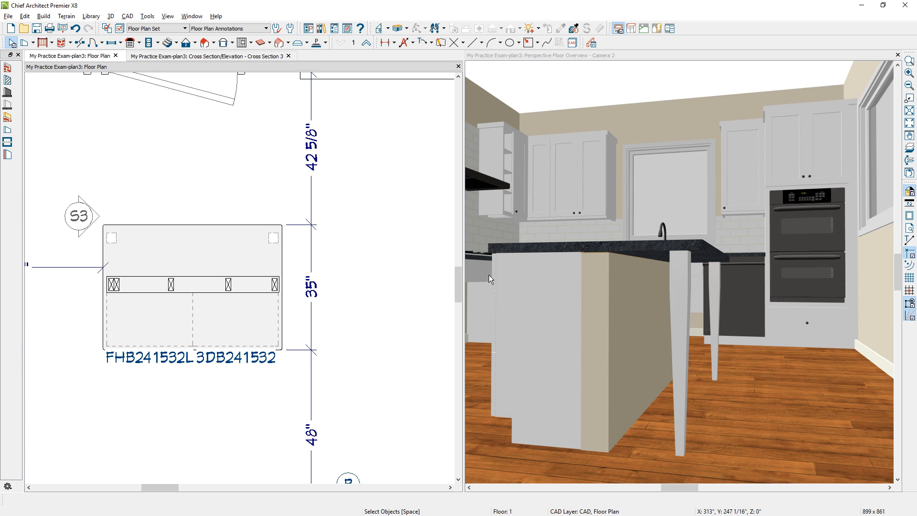
Step: In the cross section, draw a rectangular polyline solid from countertop underside to floor between the leg and half-wall, and make it 24" thick
{"action": "left_click", "coordinate": [238, 58]}
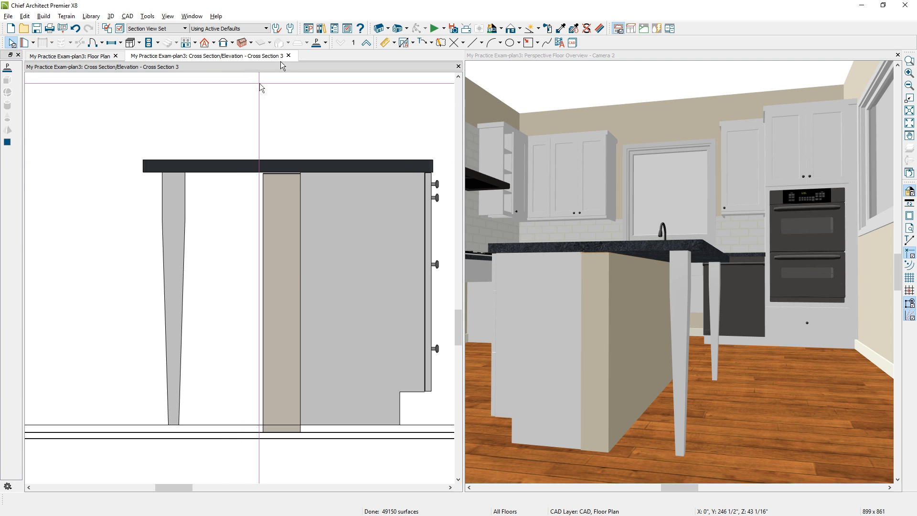
{"action": "left_click", "coordinate": [316, 43]}
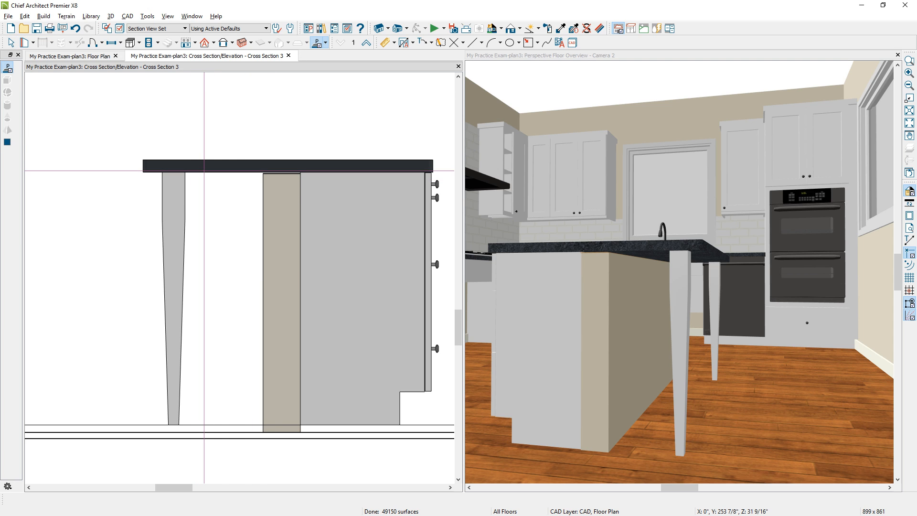
{"action": "left_click_drag", "start_coordinate": [204, 170], "coordinate": [243, 425]}
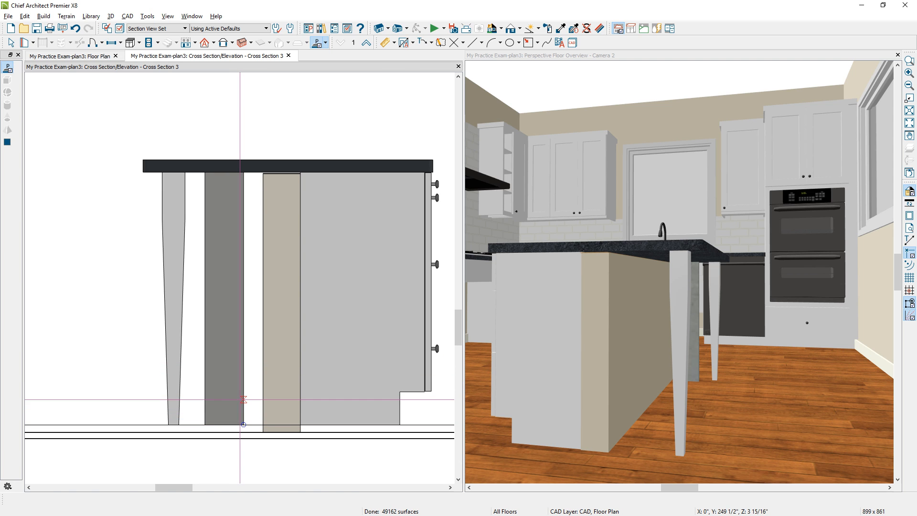
{"action": "left_click", "coordinate": [233, 368]}
{"action": "double_click", "coordinate": [234, 368]}
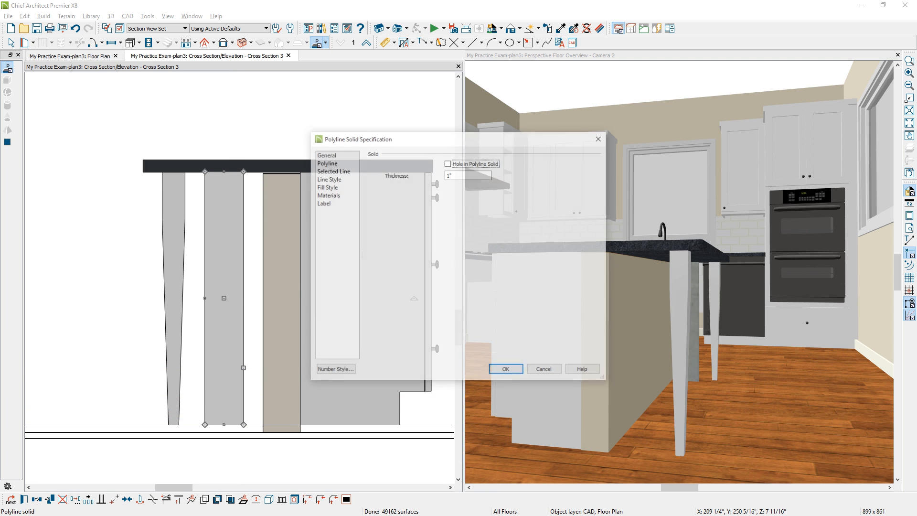
{"action": "key", "text": "Tab"}
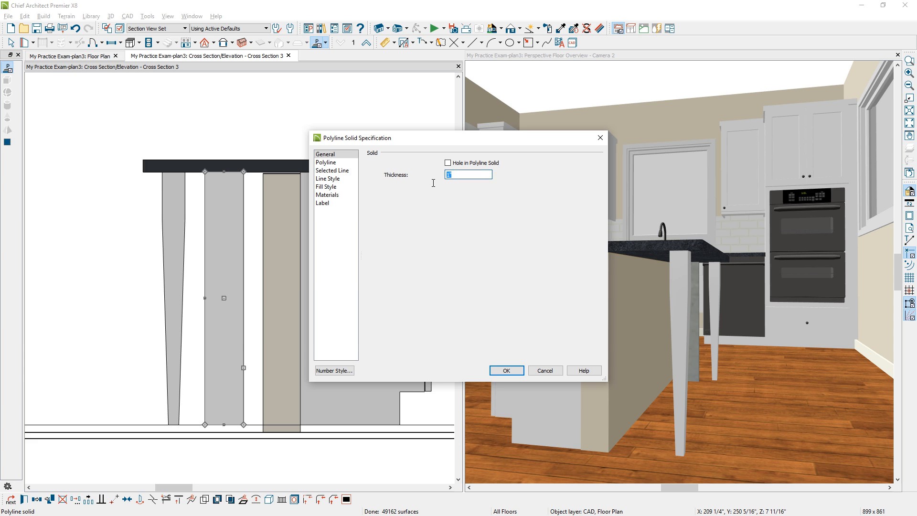
{"action": "type", "text": "24"}
{"action": "key", "text": "Return"}
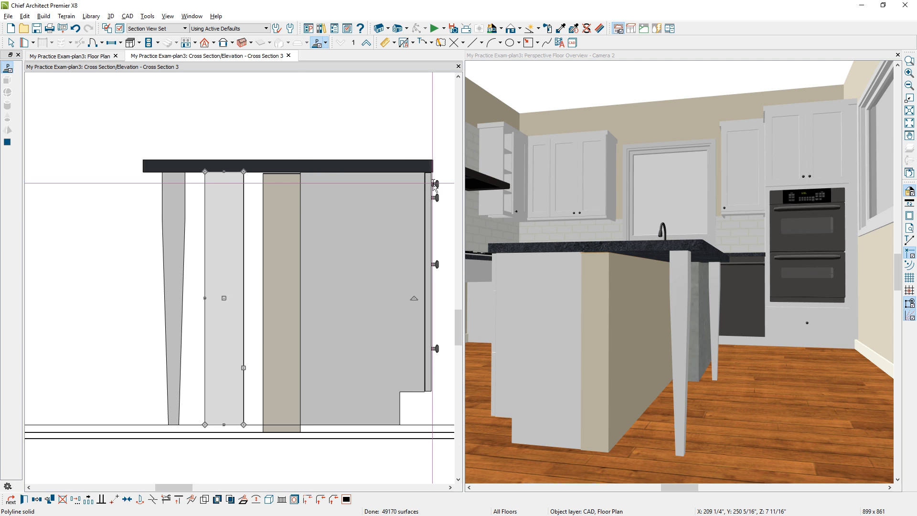
Step: In the floor plan, move the polyline solid under the island overhang, just behind the half-wall and flush with the island's right end
{"action": "left_click", "coordinate": [70, 56]}
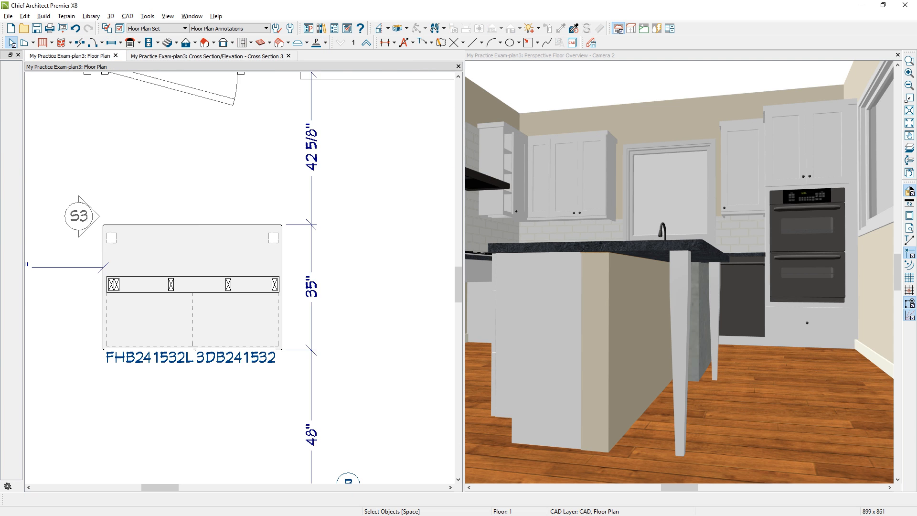
{"action": "left_click", "coordinate": [58, 268]}
{"action": "left_click_drag", "start_coordinate": [67, 259], "coordinate": [226, 264]}
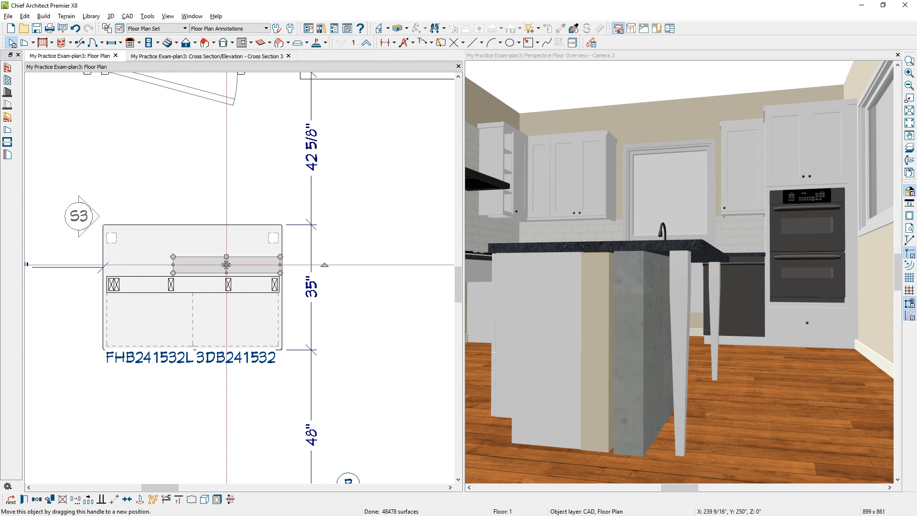
Step: Paint the polyline solid beneath the countertop with the Color - Snow White material in the perspective view
{"action": "left_click", "coordinate": [634, 57]}
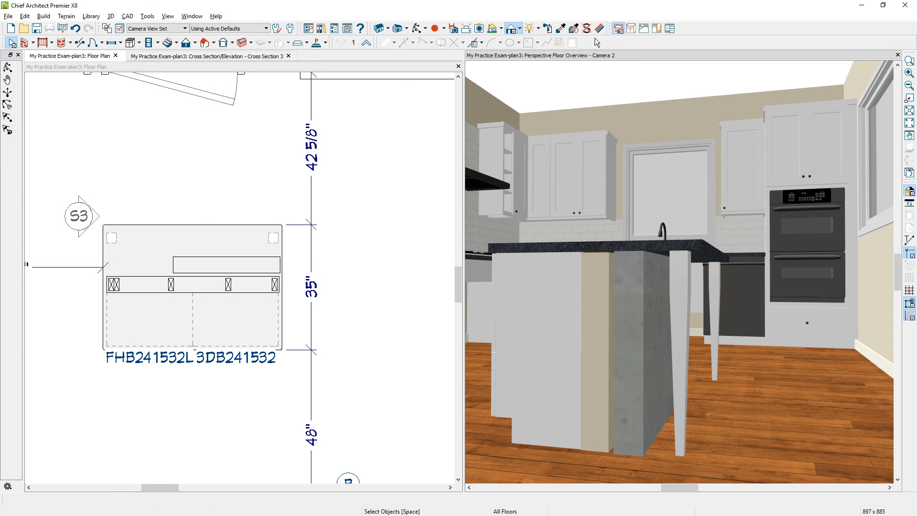
{"action": "left_click", "coordinate": [562, 28]}
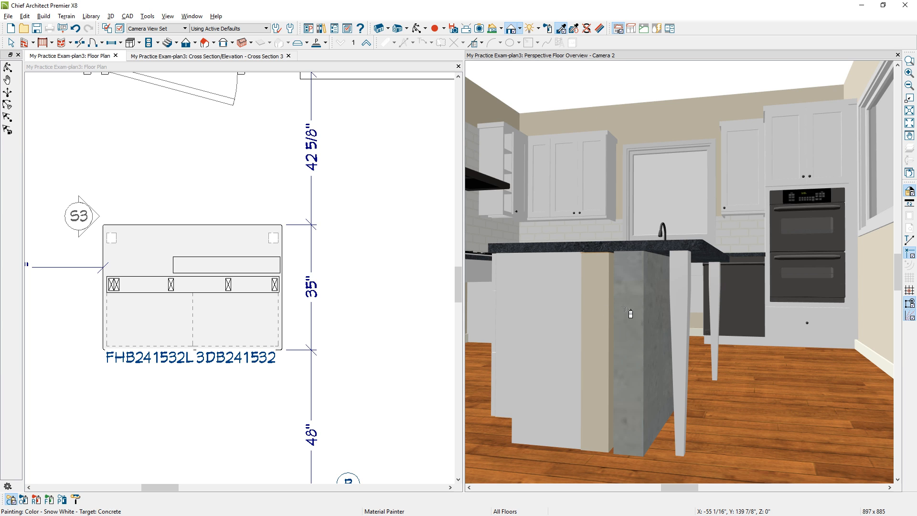
{"action": "left_click", "coordinate": [629, 312]}
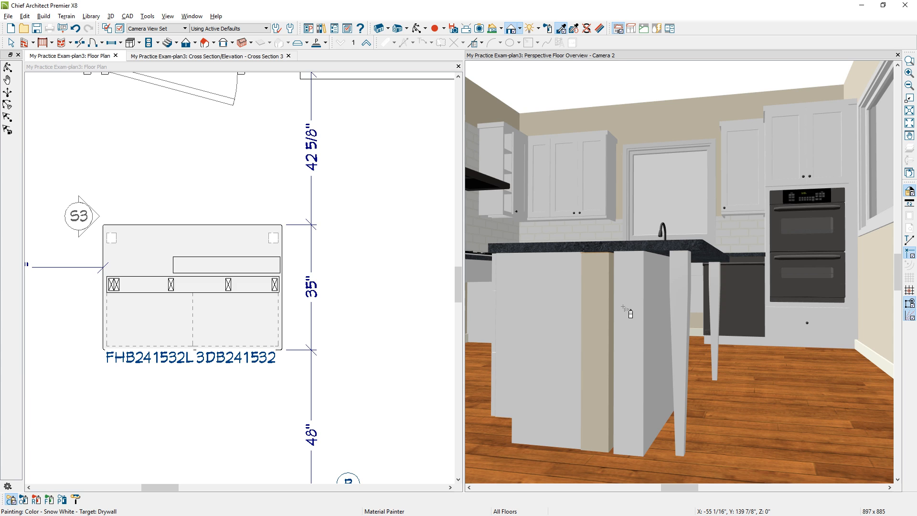
{"action": "left_click", "coordinate": [628, 312]}
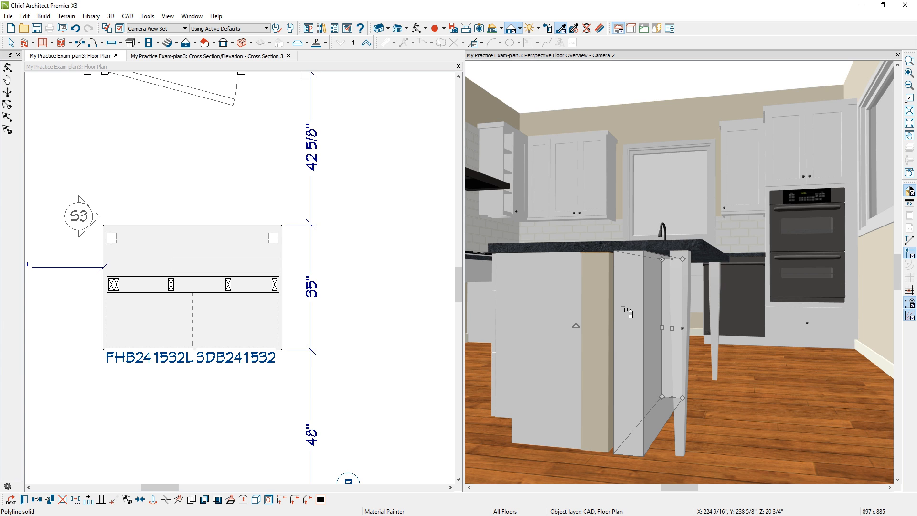
{"action": "left_click", "coordinate": [623, 308]}
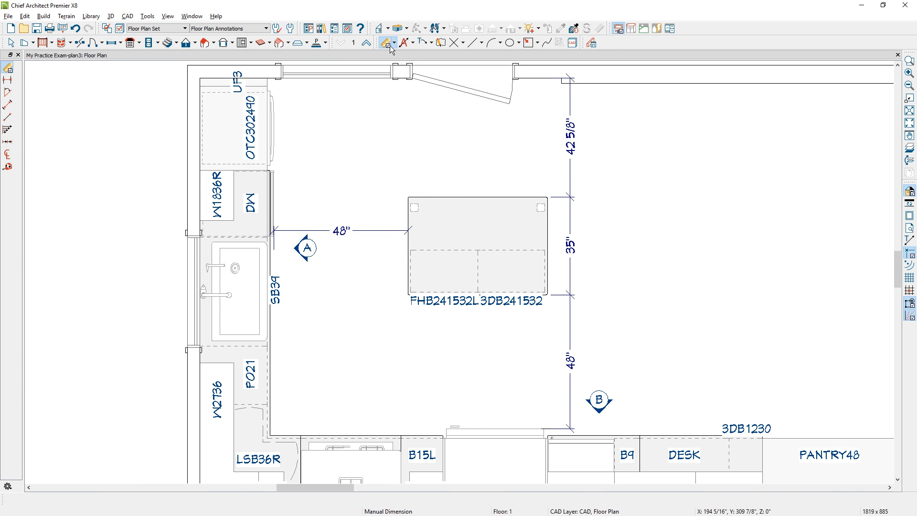
Step: Add an end-to-end dimension from the left kitchen wall across the island's width and shift its line slightly farther above the island
{"action": "left_click", "coordinate": [396, 43]}
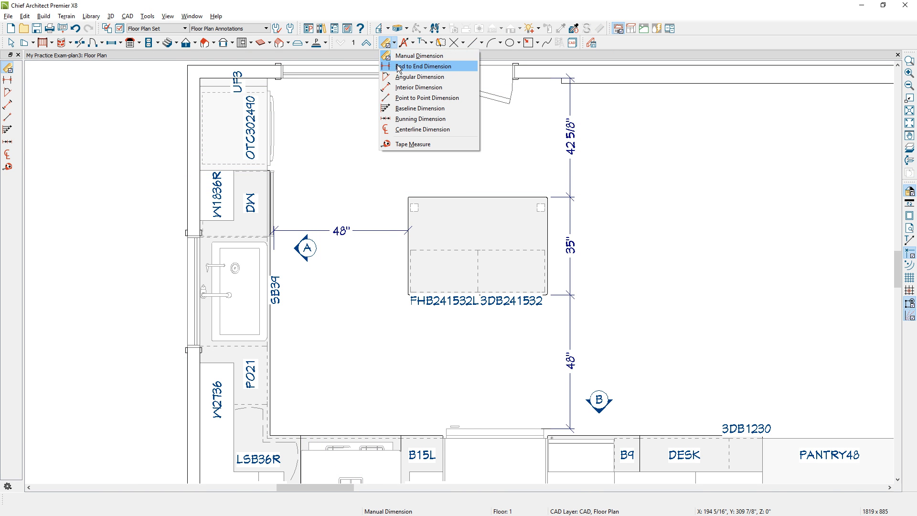
{"action": "left_click", "coordinate": [416, 66]}
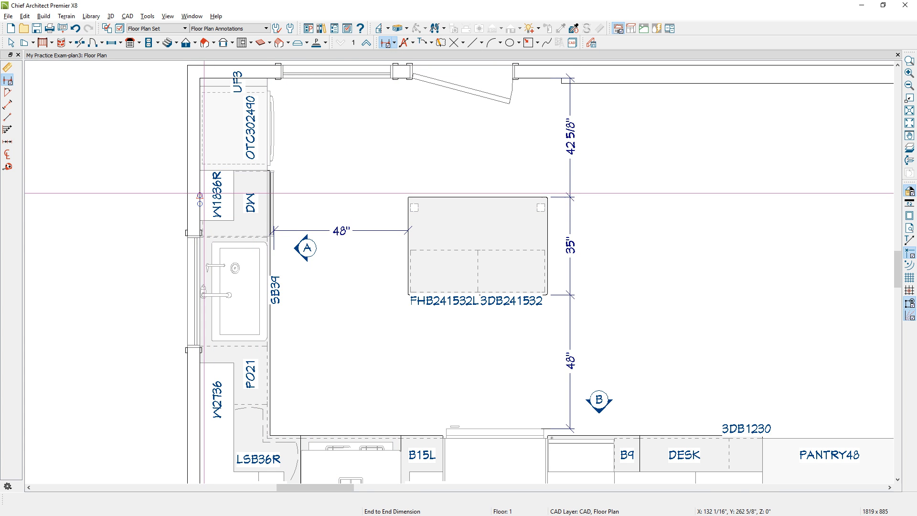
{"action": "left_click_drag", "start_coordinate": [199, 182], "coordinate": [547, 214]}
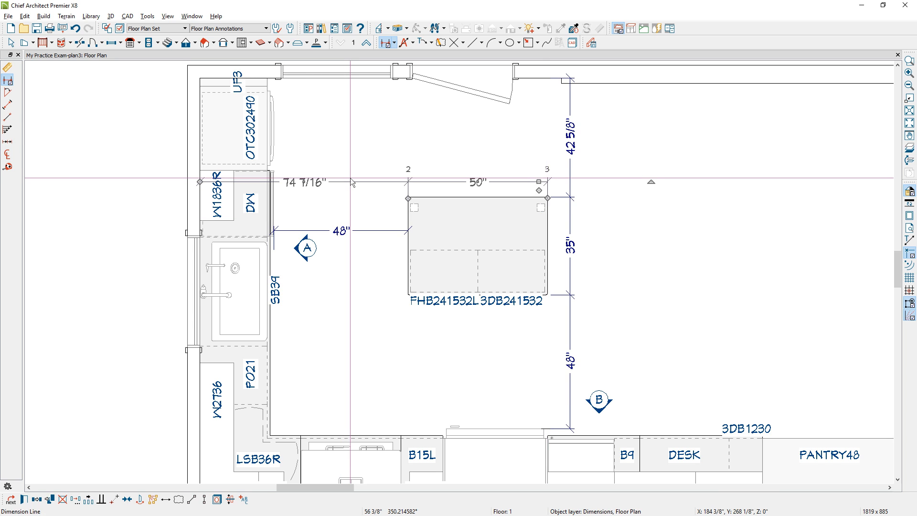
{"action": "left_click", "coordinate": [350, 180]}
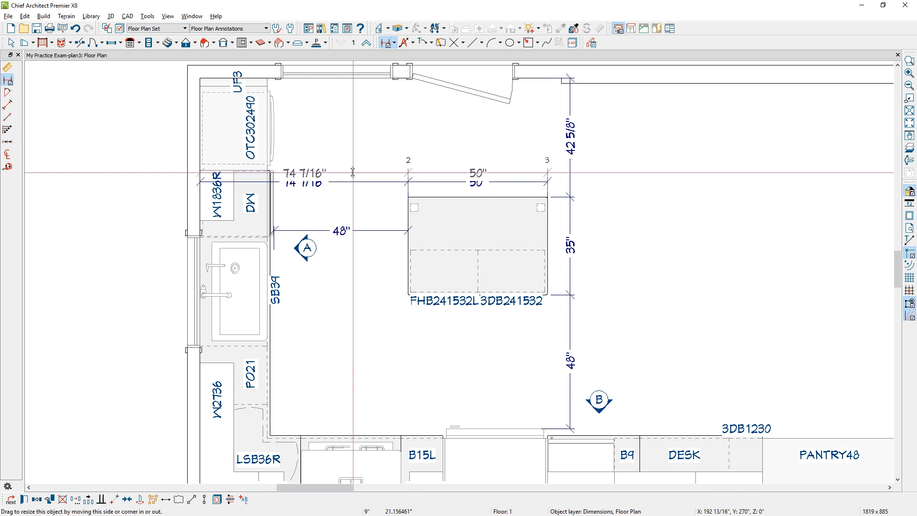
{"action": "left_click_drag", "start_coordinate": [353, 172], "coordinate": [353, 172]}
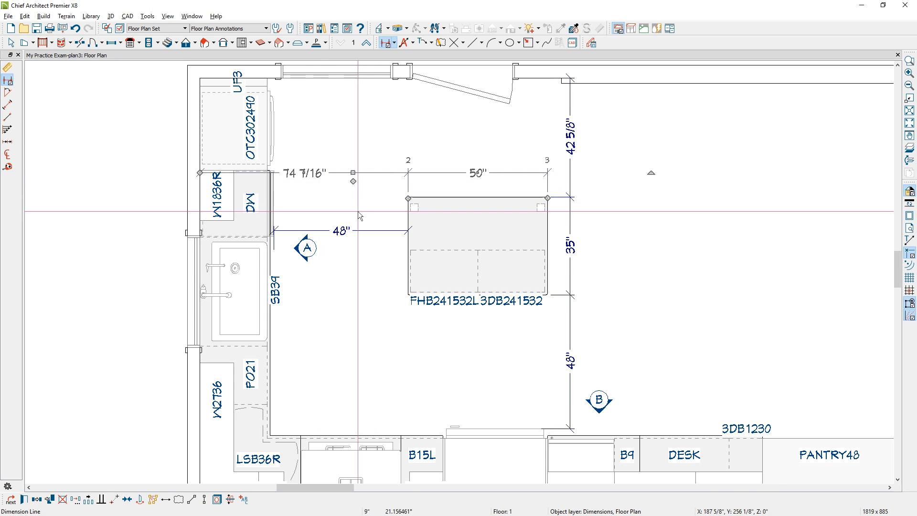
Step: Override the default formatting of the wall-to-island dimension line and set its smallest fraction to 1/8
{"action": "double_click", "coordinate": [373, 188]}
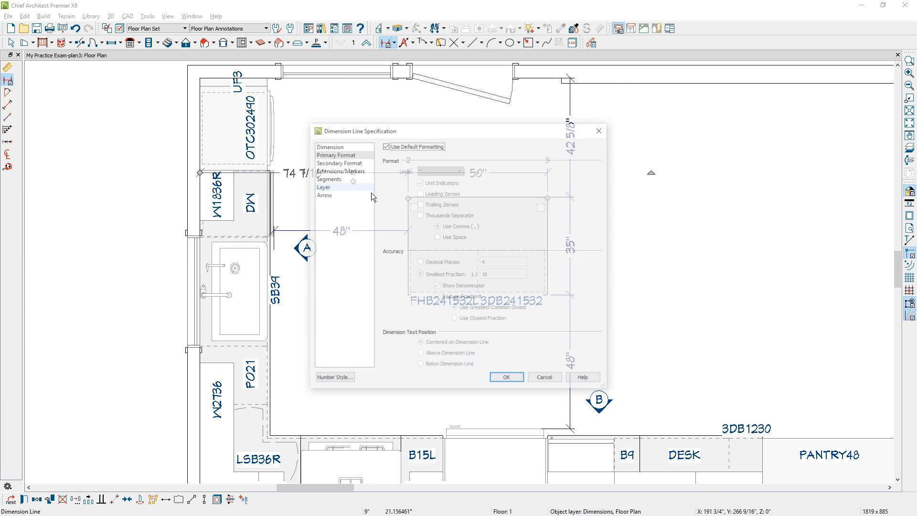
{"action": "left_click", "coordinate": [414, 148]}
{"action": "left_click", "coordinate": [492, 274]}
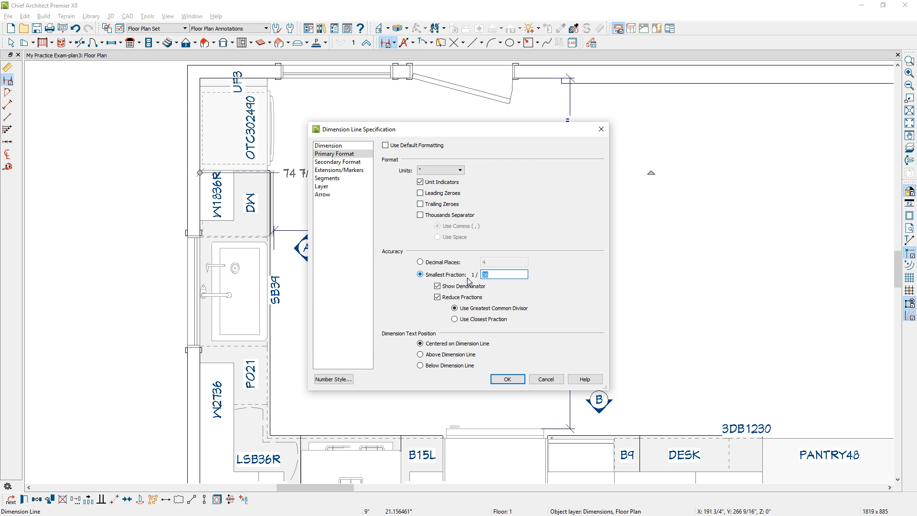
{"action": "type", "text": "8"}
{"action": "left_click", "coordinate": [509, 378]}
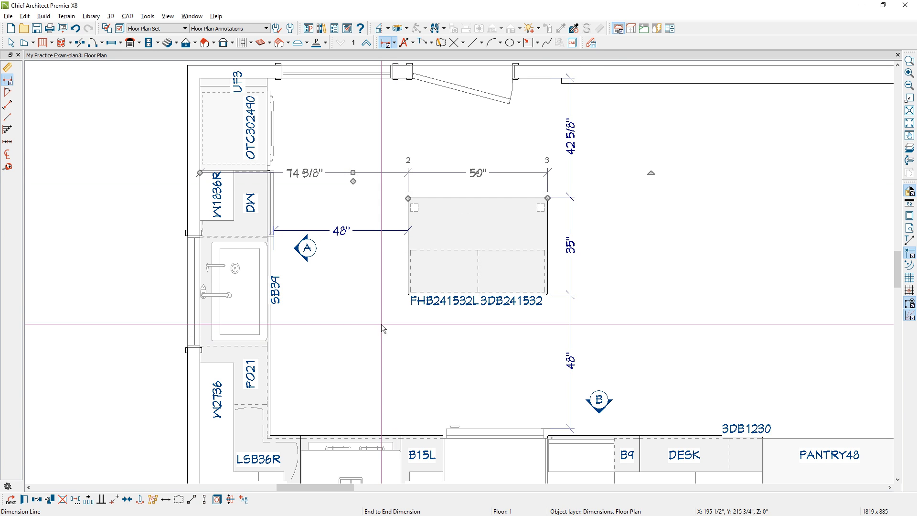
{"action": "key", "text": "space"}
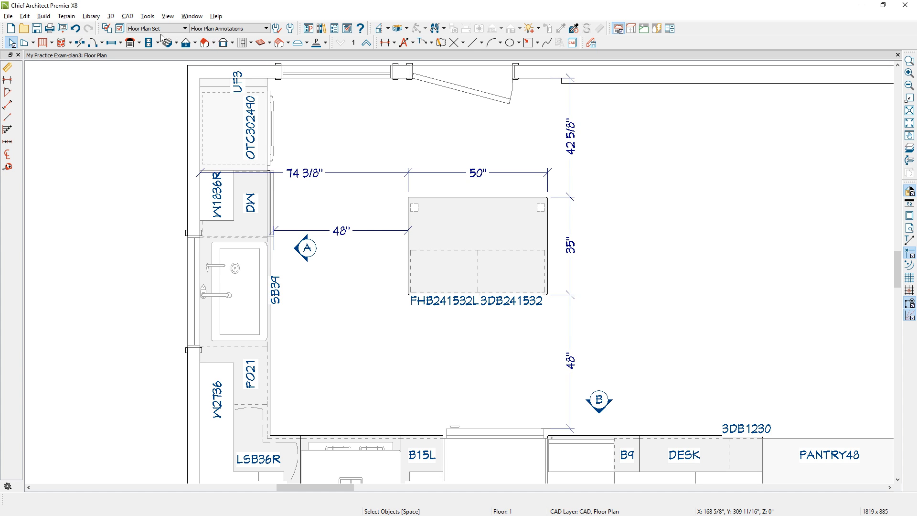
Step: Draw a closed triangular polyline with Draw Line connecting the fronts of the refrigerator, sink and cooktop
{"action": "left_click", "coordinate": [482, 43]}
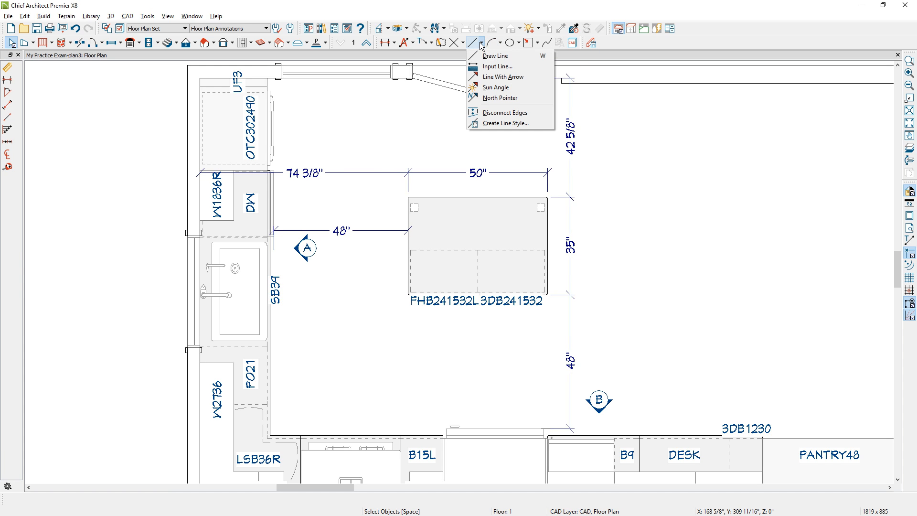
{"action": "left_click", "coordinate": [534, 57]}
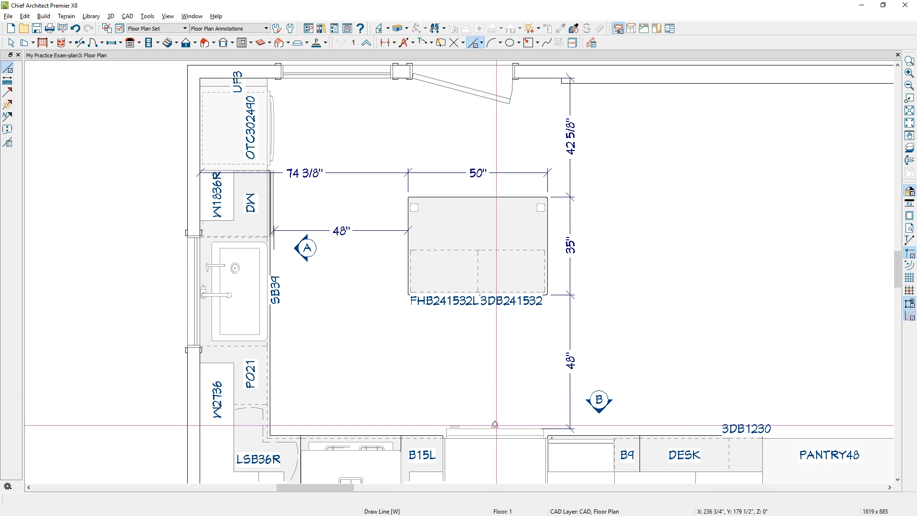
{"action": "mouse_move", "coordinate": [495, 424]}
{"action": "left_mouse_down"}
{"action": "mouse_move", "coordinate": [351, 426]}
{"action": "mouse_move", "coordinate": [269, 302]}
{"action": "mouse_move", "coordinate": [267, 285]}
{"action": "mouse_move", "coordinate": [282, 315]}
{"action": "mouse_move", "coordinate": [433, 404]}
{"action": "mouse_move", "coordinate": [494, 423]}
{"action": "left_mouse_up"}
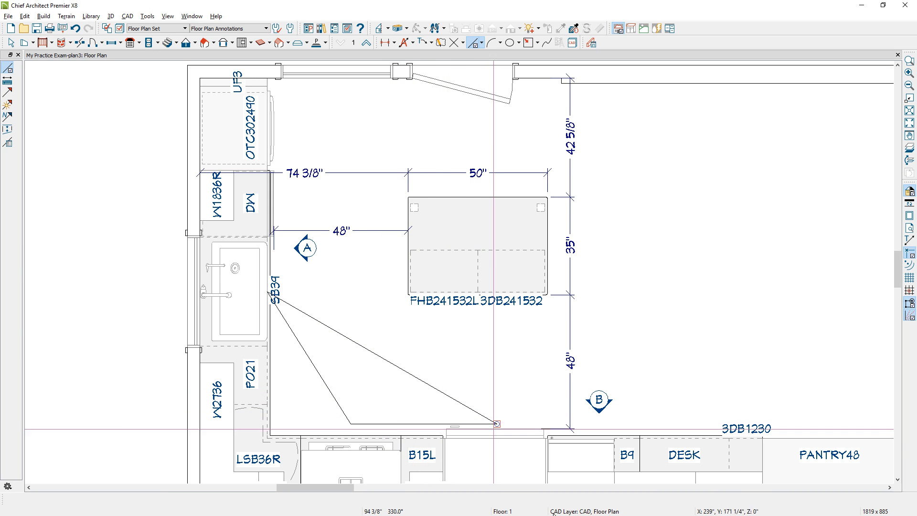
Step: Show the segment lengths on the triangle polyline and set its line color to gray, RGB 112, 112, 112
{"action": "scroll", "coordinate": [340, 366], "scroll_direction": "up", "scroll_amount": 3}
{"action": "scroll", "coordinate": [343, 379], "scroll_direction": "down", "scroll_amount": 1}
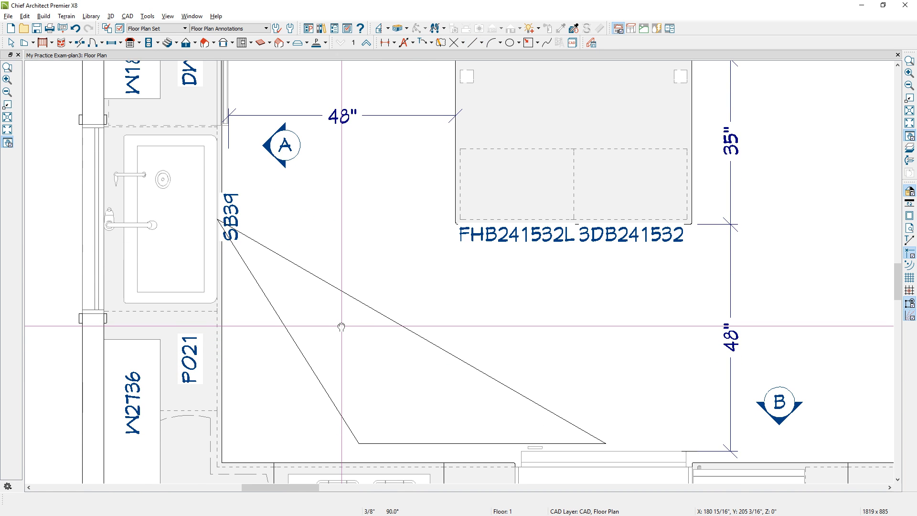
{"action": "left_click", "coordinate": [309, 365]}
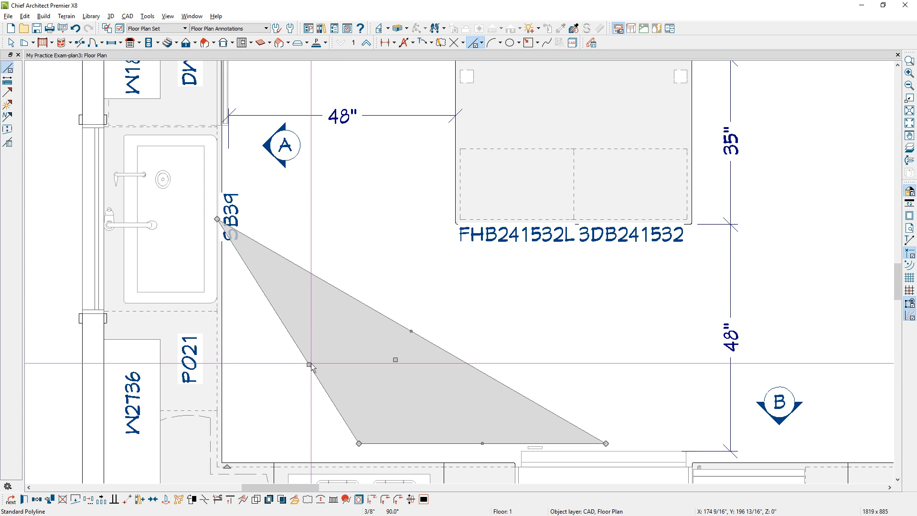
{"action": "double_click", "coordinate": [309, 364]}
{"action": "left_click", "coordinate": [334, 162]}
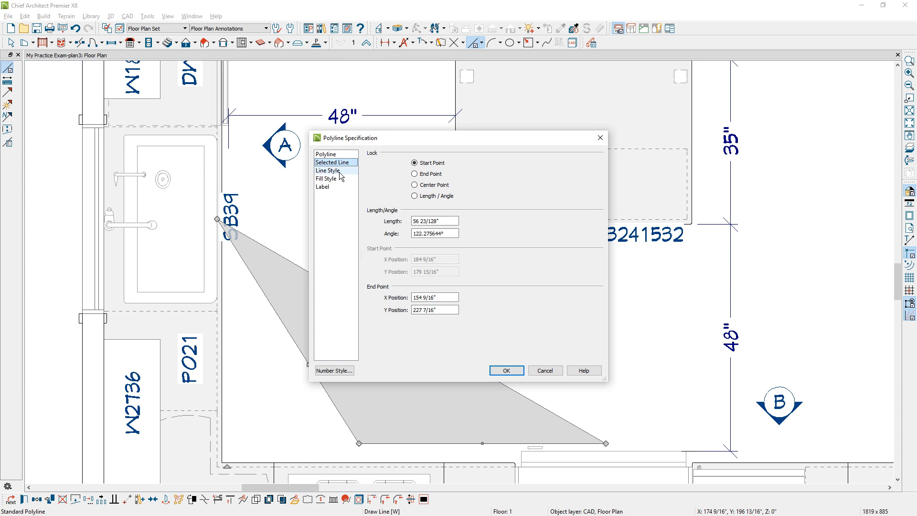
{"action": "left_click", "coordinate": [336, 170]}
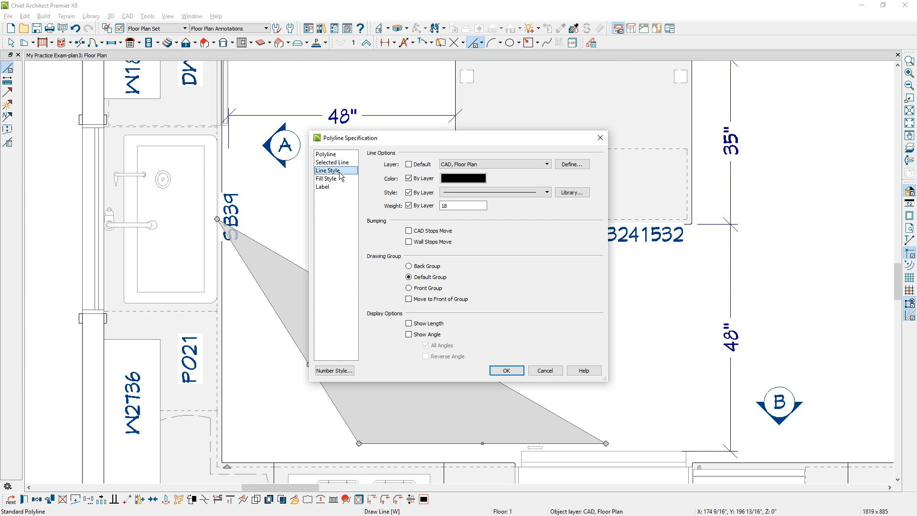
{"action": "left_click", "coordinate": [415, 324]}
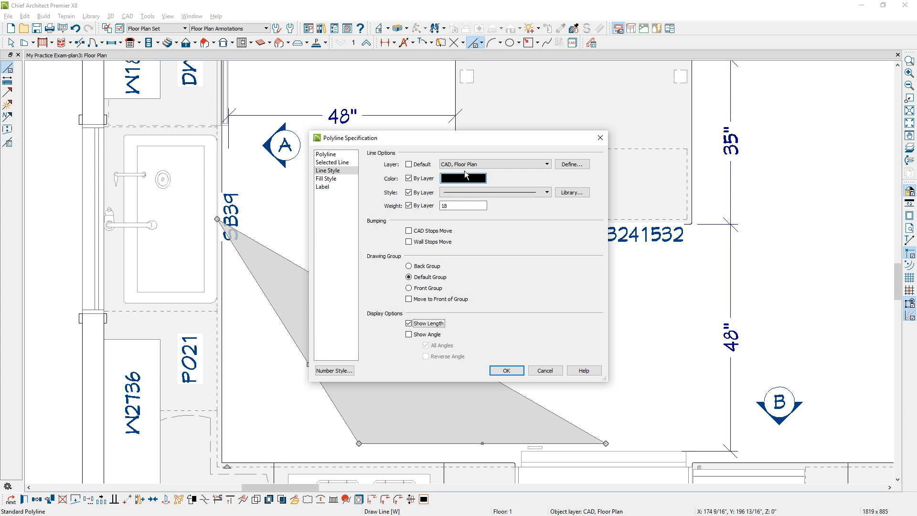
{"action": "left_click", "coordinate": [446, 181]}
{"action": "left_click", "coordinate": [565, 246]}
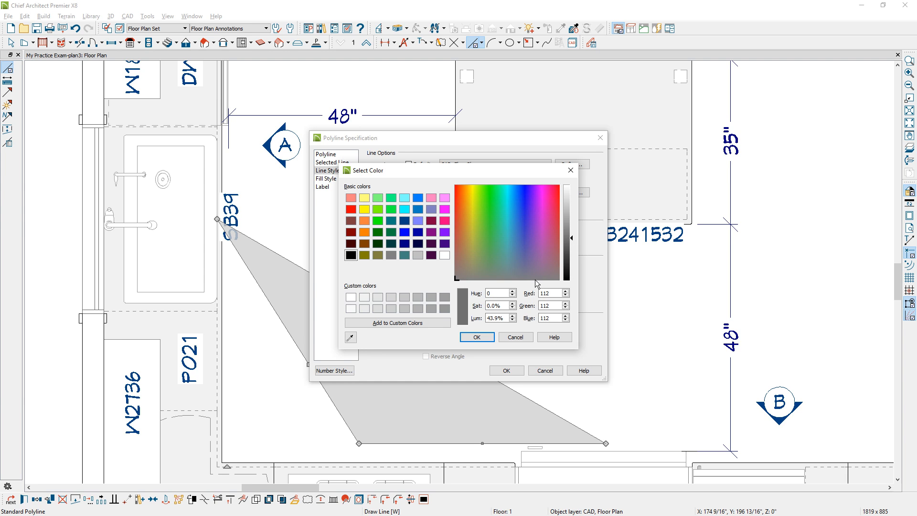
{"action": "left_click", "coordinate": [477, 337]}
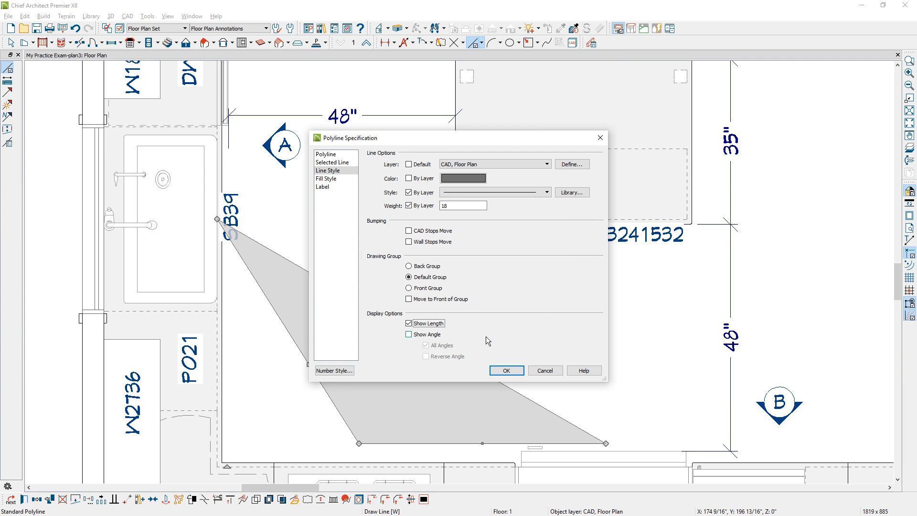
Step: Fill the triangle with a light gray Horizontal Hatch pattern at 50% transparency
{"action": "left_click", "coordinate": [330, 179]}
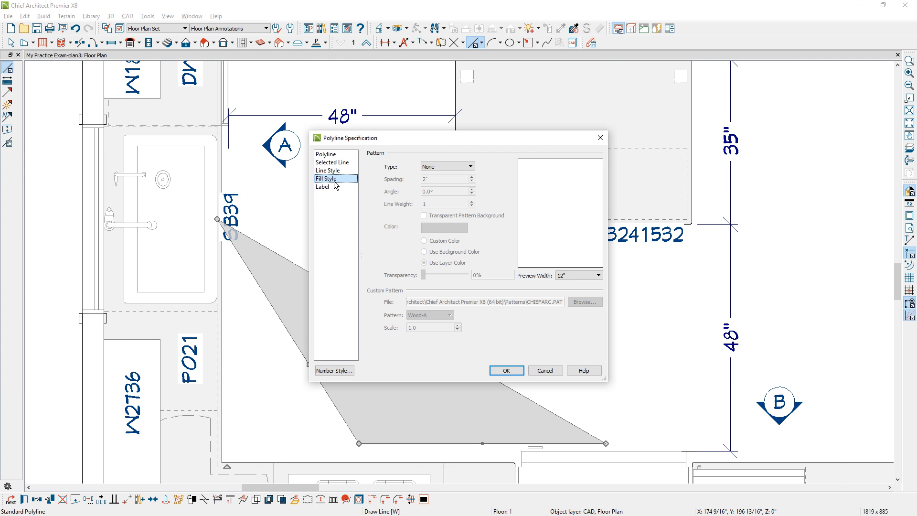
{"action": "left_click", "coordinate": [440, 167]}
{"action": "left_click", "coordinate": [440, 199]}
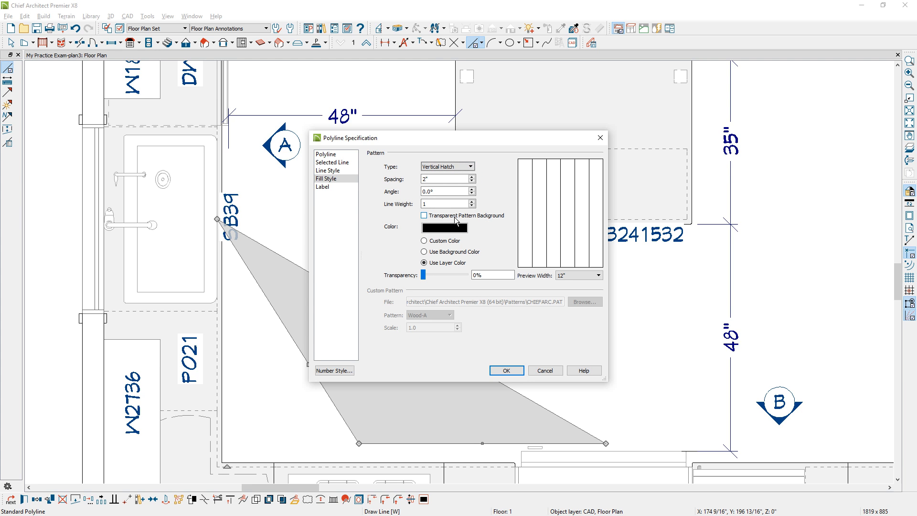
{"action": "left_click", "coordinate": [471, 167]}
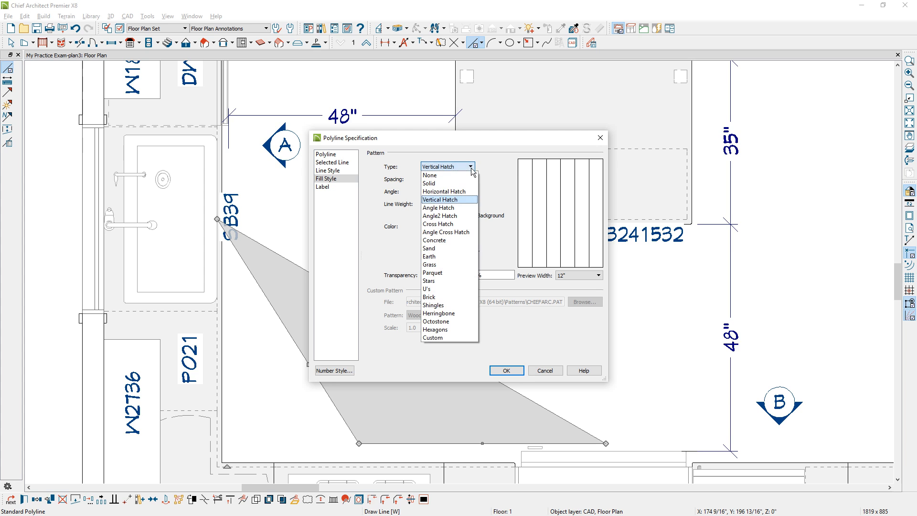
{"action": "left_click", "coordinate": [444, 191]}
{"action": "left_click", "coordinate": [448, 227]}
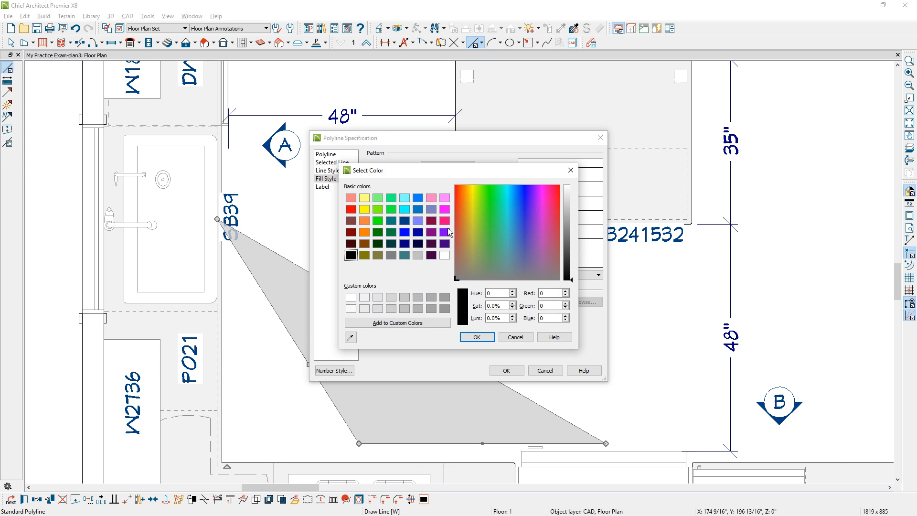
{"action": "double_click", "coordinate": [423, 255]}
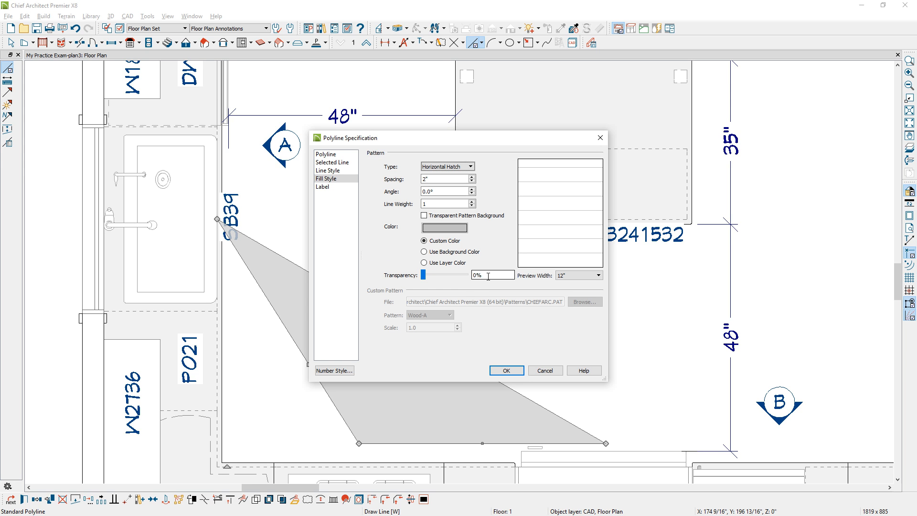
{"action": "double_click", "coordinate": [488, 276]}
{"action": "type", "text": "50"}
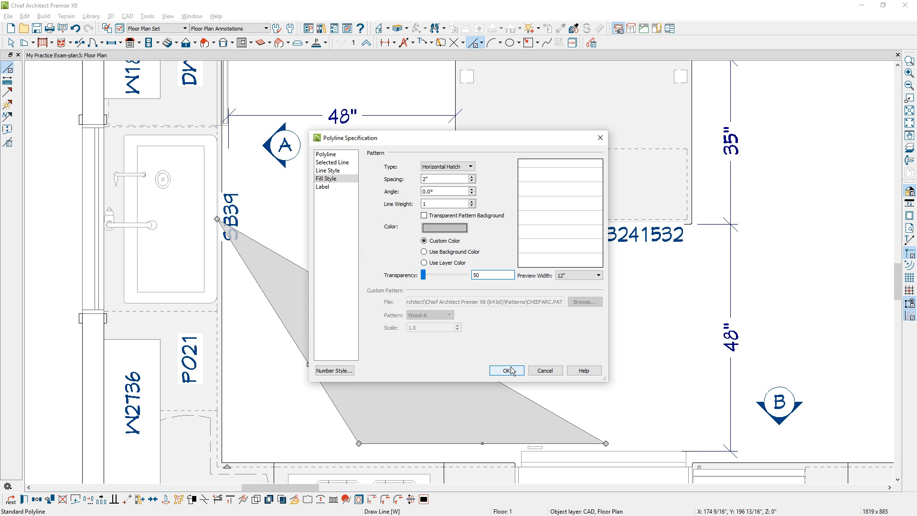
{"action": "left_click", "coordinate": [507, 371]}
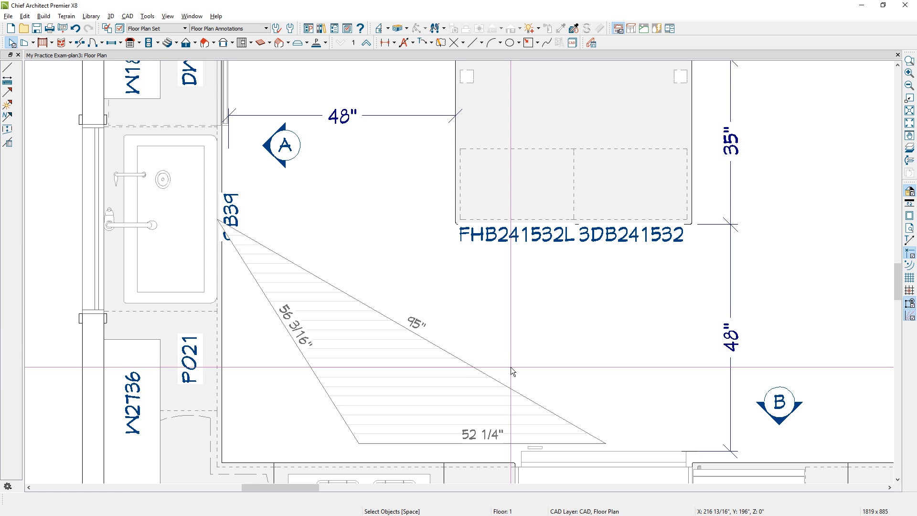
Step: Move the triangle's sink corner slightly outward to the front edge of the sink countertop
{"action": "left_click", "coordinate": [321, 298]}
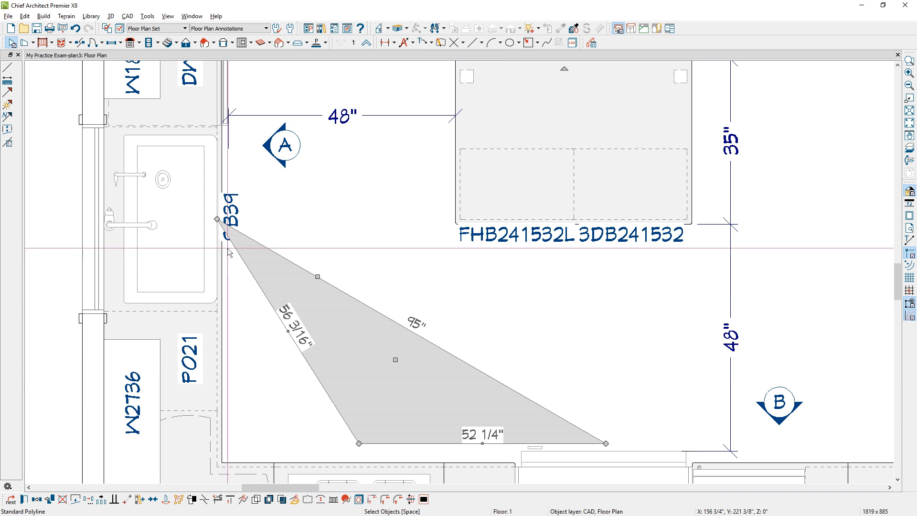
{"action": "left_click_drag", "start_coordinate": [219, 224], "coordinate": [219, 223]}
{"action": "left_click", "coordinate": [246, 344]}
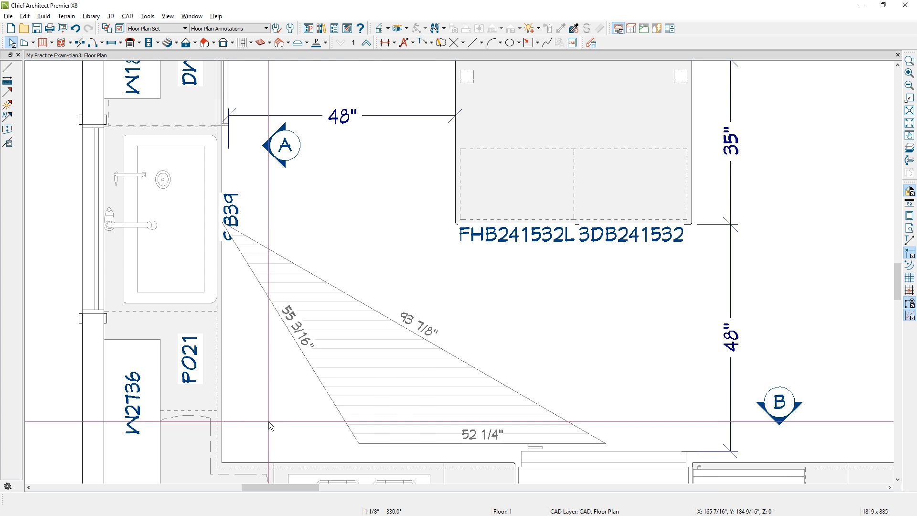
Step: Place the text "WORK TRIANGLE" inside the lower part of the hatched triangle
{"action": "left_click", "coordinate": [432, 43]}
{"action": "left_click", "coordinate": [459, 75]}
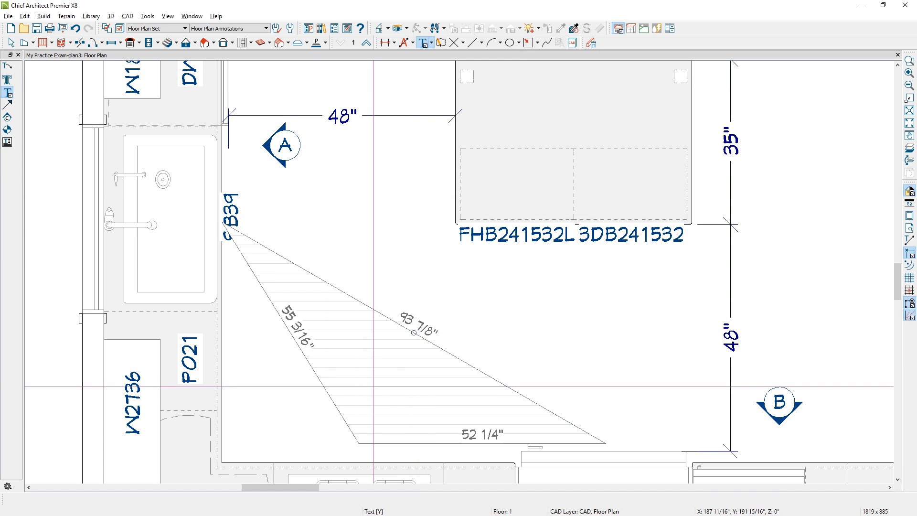
{"action": "left_click", "coordinate": [376, 390]}
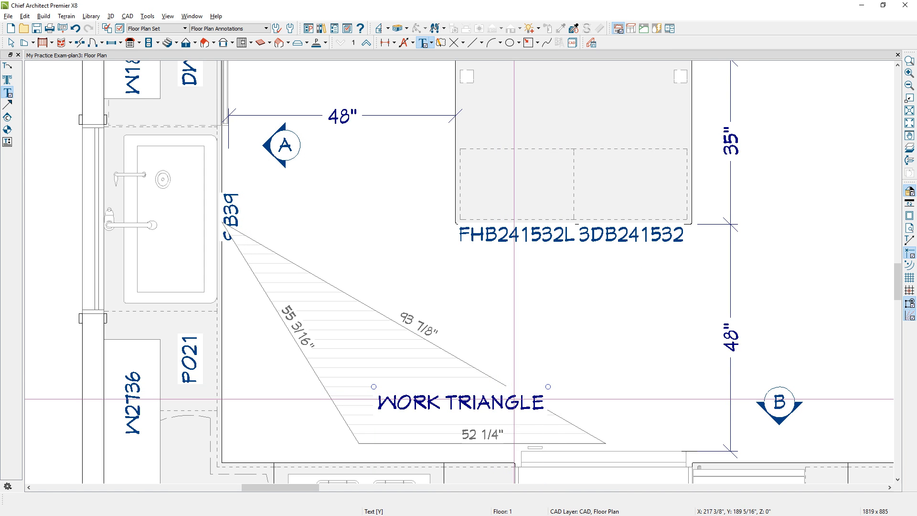
Step: Give the WORK TRIANGLE label a custom text style with a smaller character height and gray text color
{"action": "left_click", "coordinate": [517, 401]}
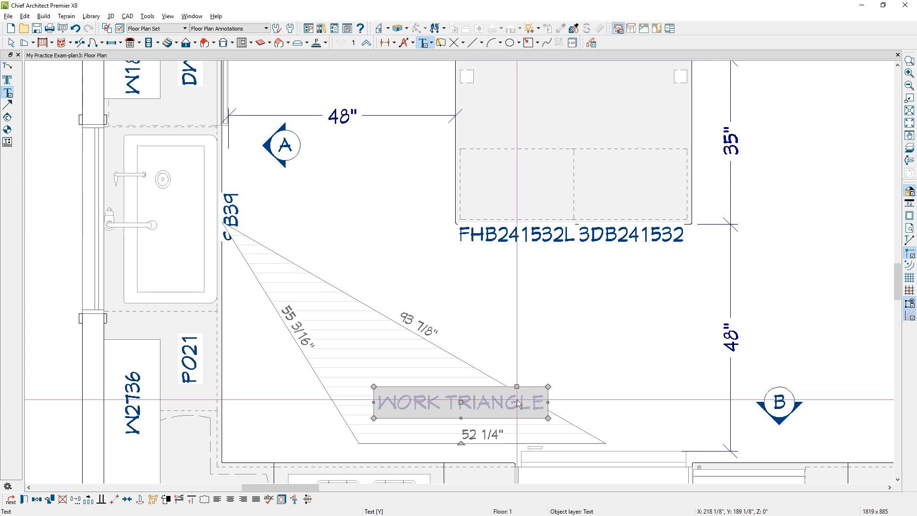
{"action": "double_click", "coordinate": [517, 400]}
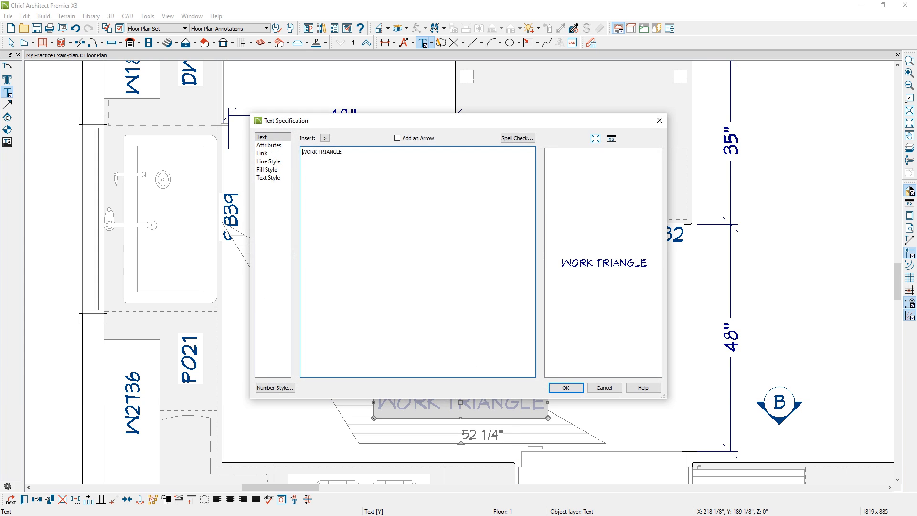
{"action": "left_click", "coordinate": [277, 178]}
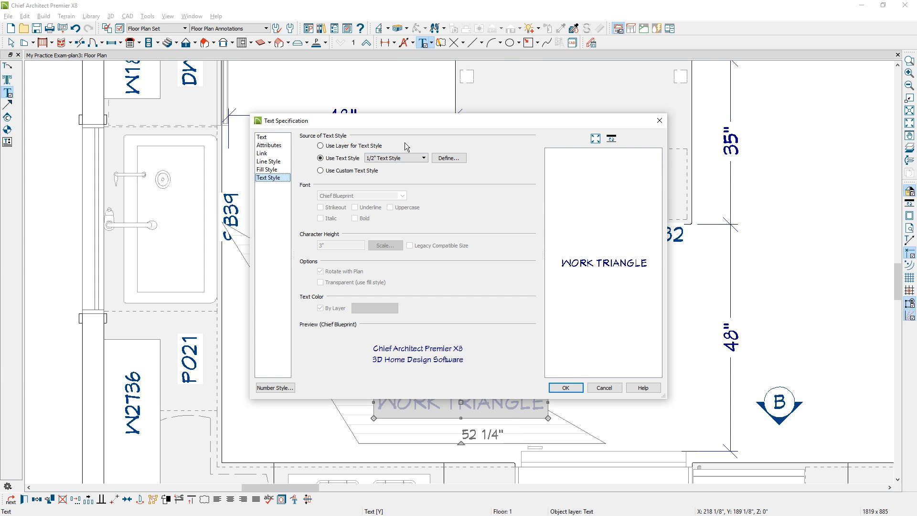
{"action": "left_click", "coordinate": [356, 172]}
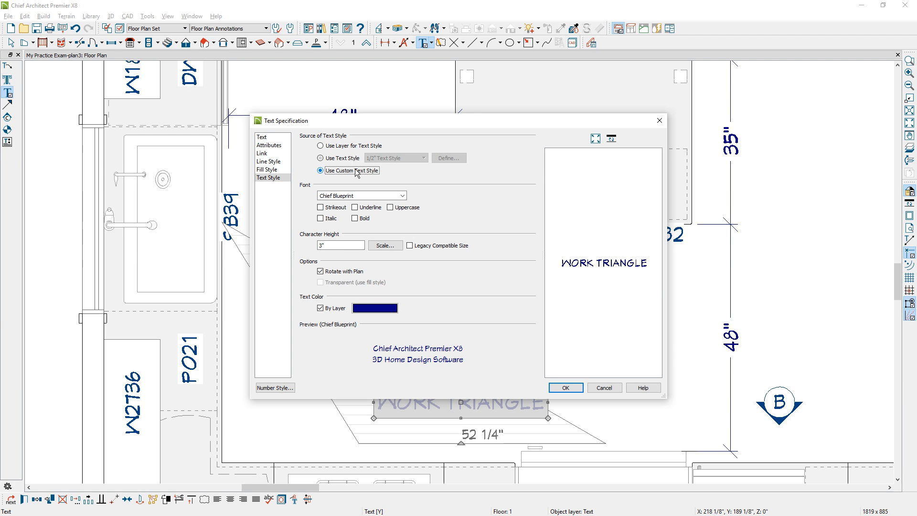
{"action": "double_click", "coordinate": [322, 246]}
{"action": "left_click", "coordinate": [370, 308]}
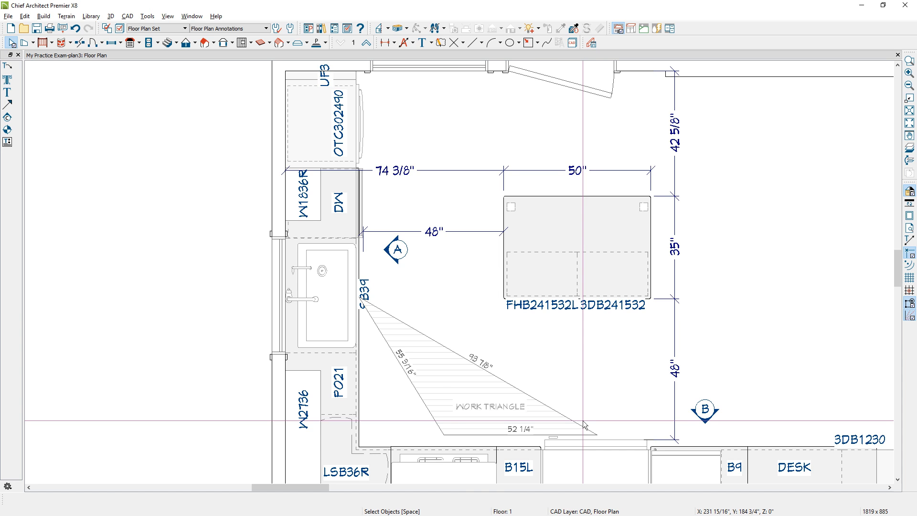
Step: Create a backclipped cross section from below the island in plan, looking toward its cabinet fronts, and frame the island in it
{"action": "left_click", "coordinate": [381, 28]}
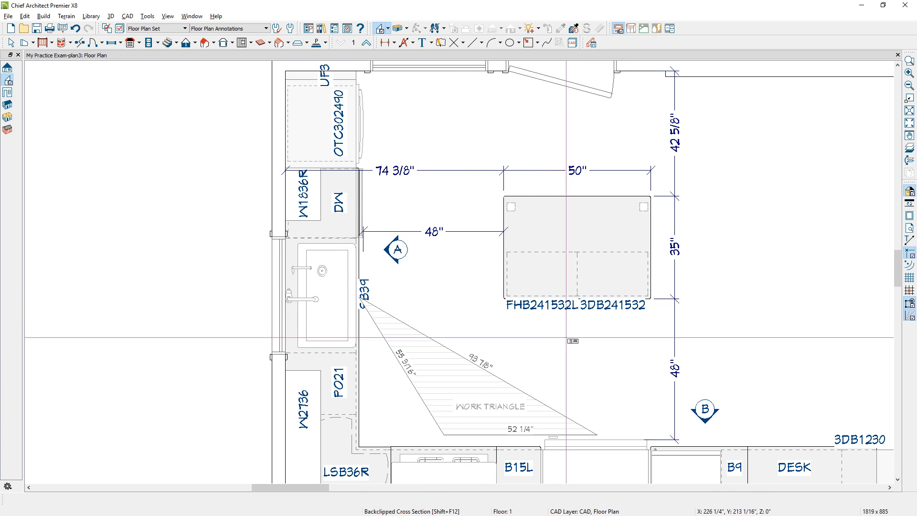
{"action": "mouse_move", "coordinate": [566, 176]}
{"action": "left_mouse_down"}
{"action": "mouse_move", "coordinate": [566, 337]}
{"action": "mouse_move", "coordinate": [565, 147]}
{"action": "left_mouse_up"}
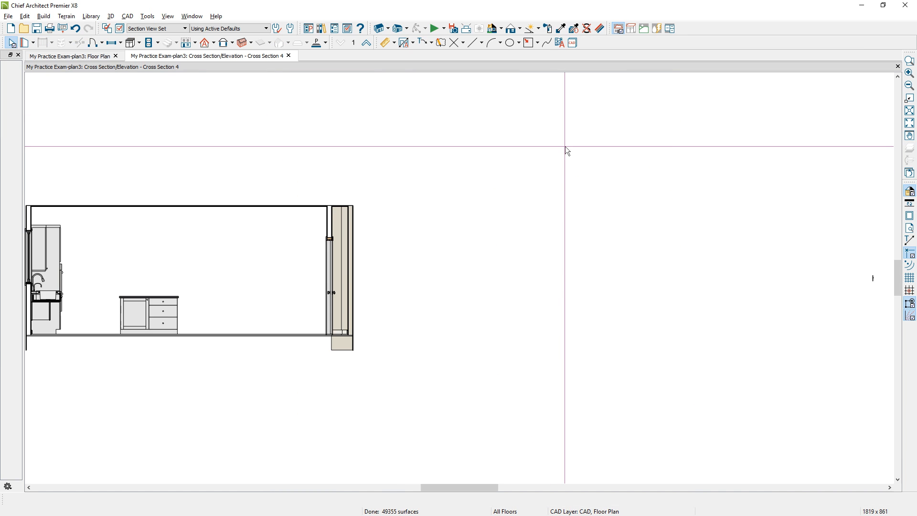
{"action": "middle_click_drag", "start_coordinate": [136, 303], "coordinate": [250, 303]}
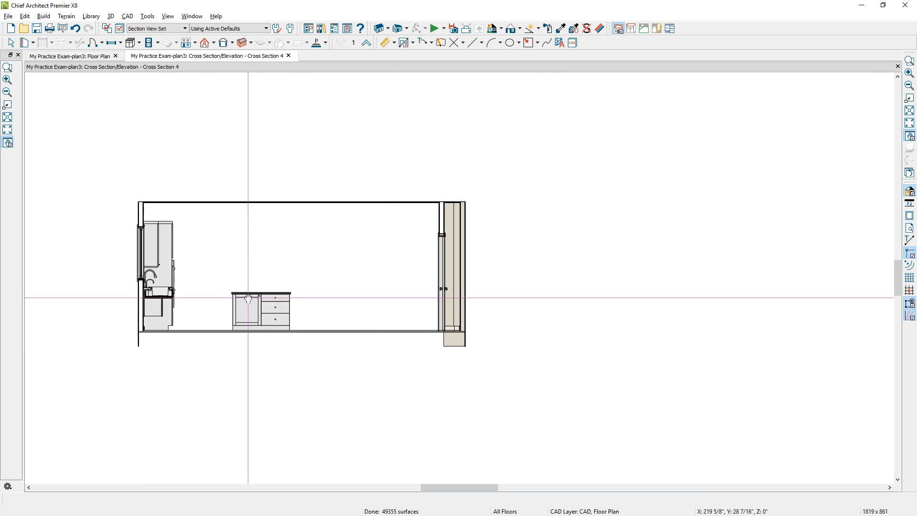
{"action": "scroll", "coordinate": [239, 300], "scroll_direction": "up", "scroll_amount": 3}
{"action": "scroll", "coordinate": [239, 300], "scroll_direction": "up", "scroll_amount": 4}
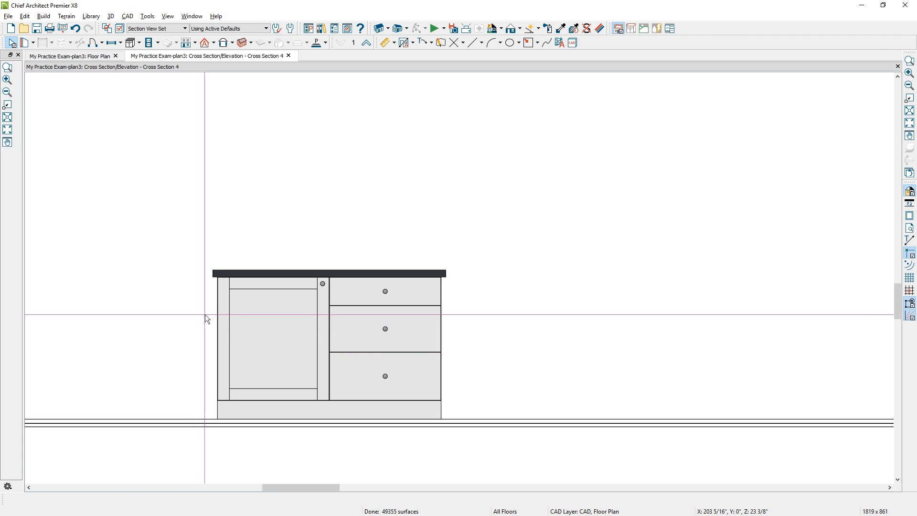
{"action": "scroll", "coordinate": [205, 314], "scroll_direction": "down", "scroll_amount": 3}
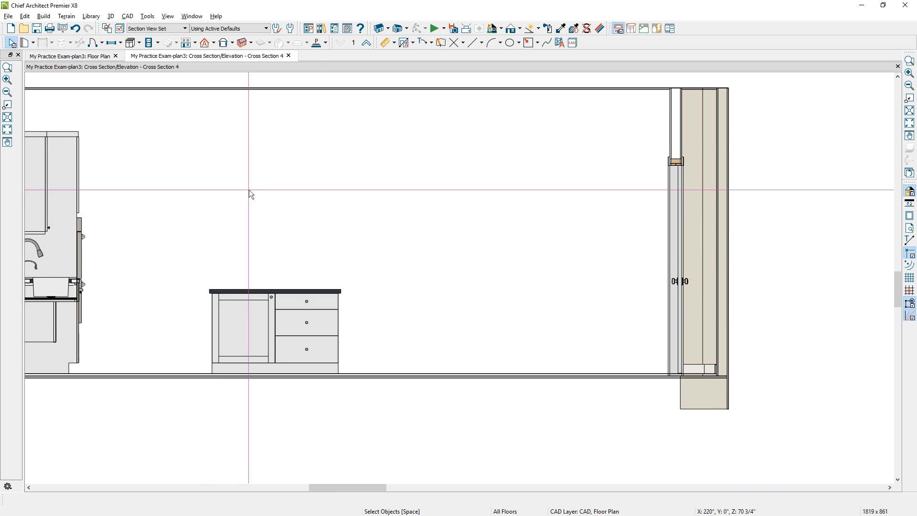
Step: Close the cross section and create a wall elevation from below the island in plan, looking toward its cabinet fronts
{"action": "left_click", "coordinate": [288, 56]}
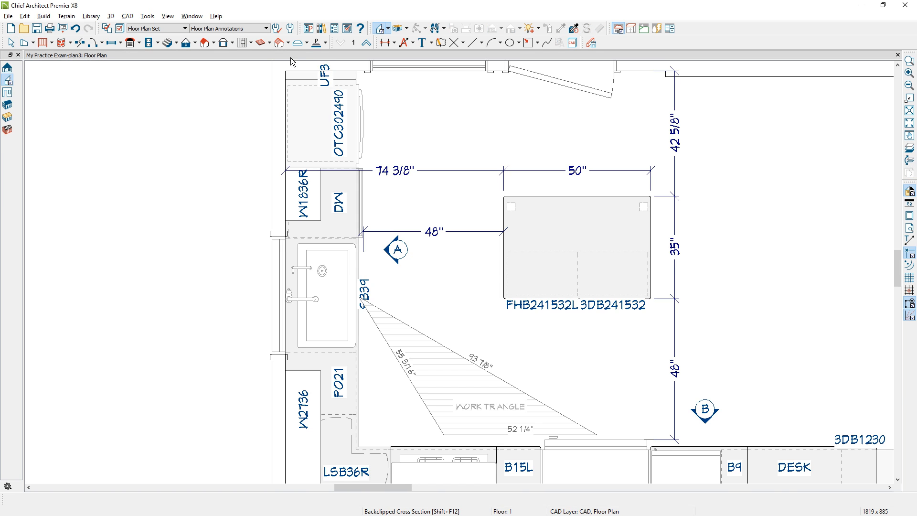
{"action": "left_click", "coordinate": [388, 29]}
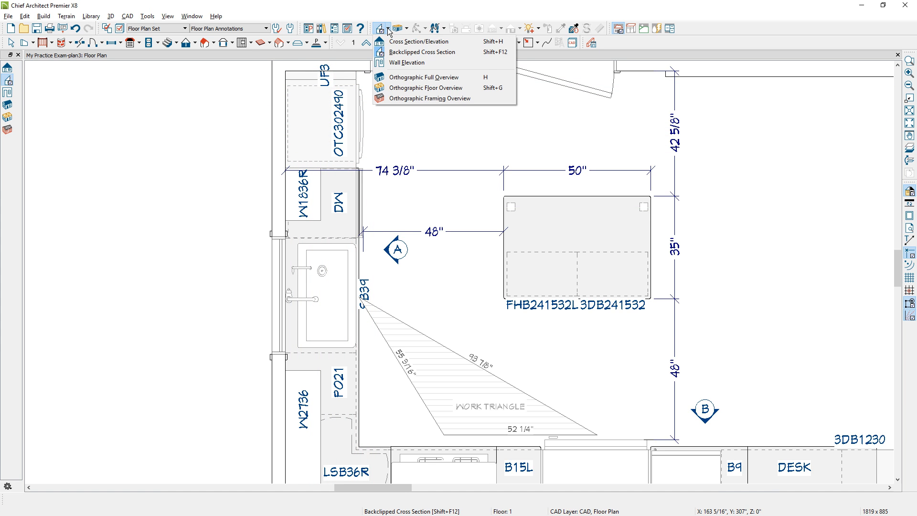
{"action": "left_click", "coordinate": [401, 63]}
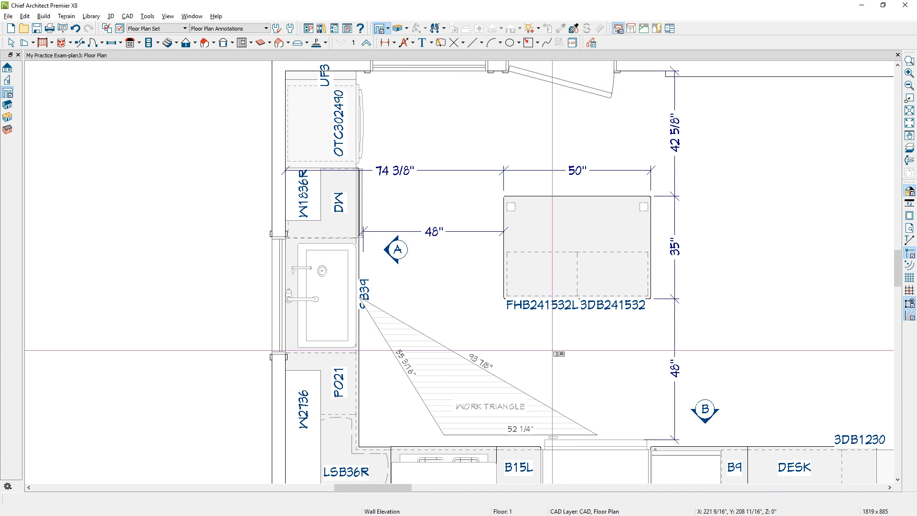
{"action": "left_click_drag", "start_coordinate": [553, 350], "coordinate": [560, 142]}
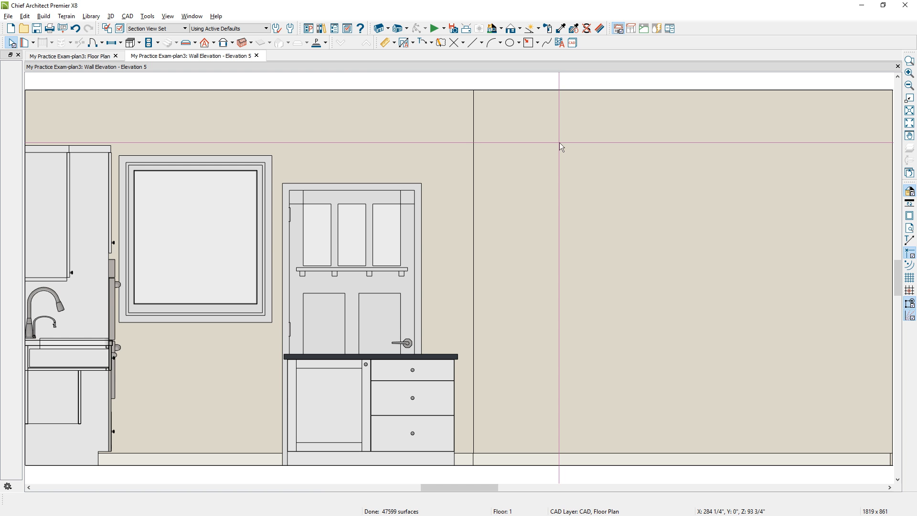
Step: Tile plan and elevation side by side, set the island elevation camera's callout label to C, and enable Back Clip After
{"action": "key", "text": "shift+F7"}
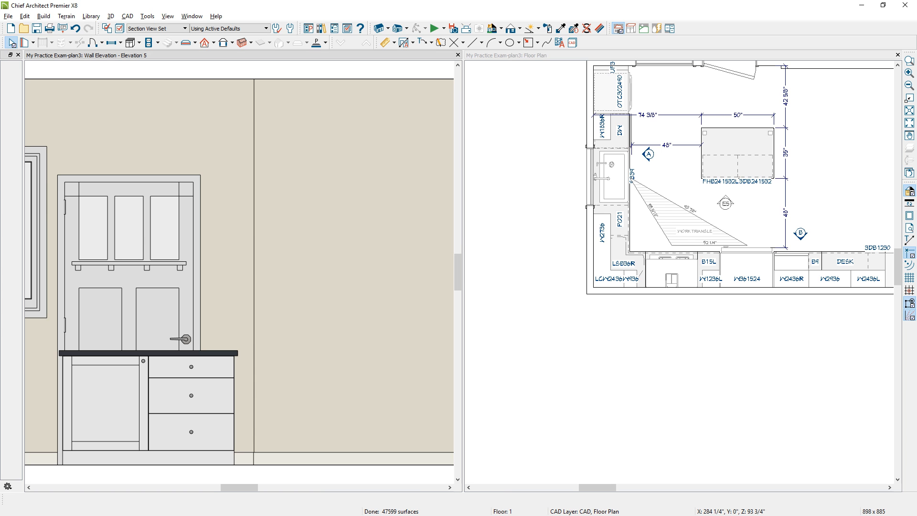
{"action": "middle_click_drag", "start_coordinate": [719, 233], "coordinate": [679, 297]}
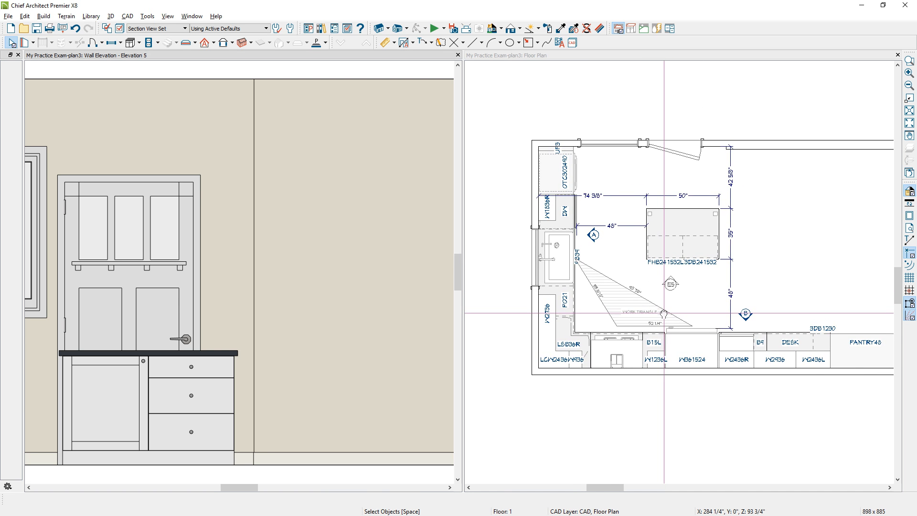
{"action": "left_click", "coordinate": [668, 285]}
{"action": "scroll", "coordinate": [667, 285], "scroll_direction": "up", "scroll_amount": 3}
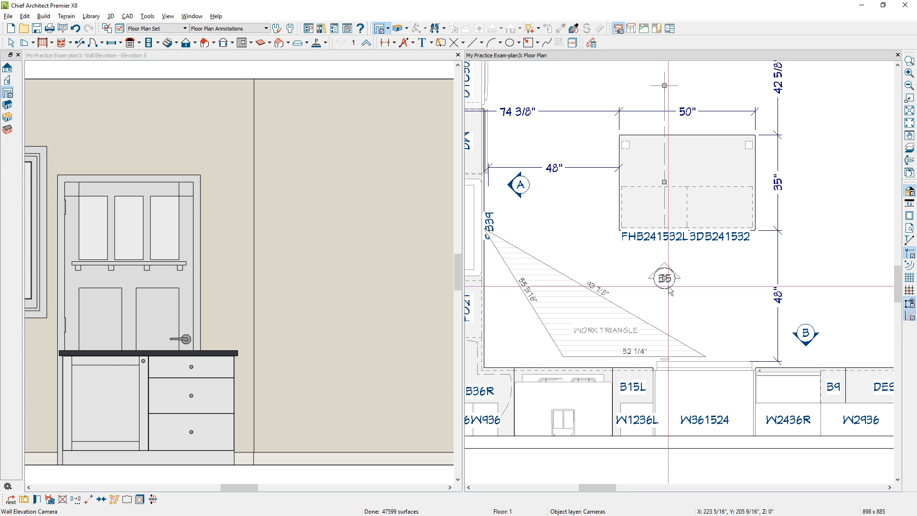
{"action": "double_click", "coordinate": [669, 289]}
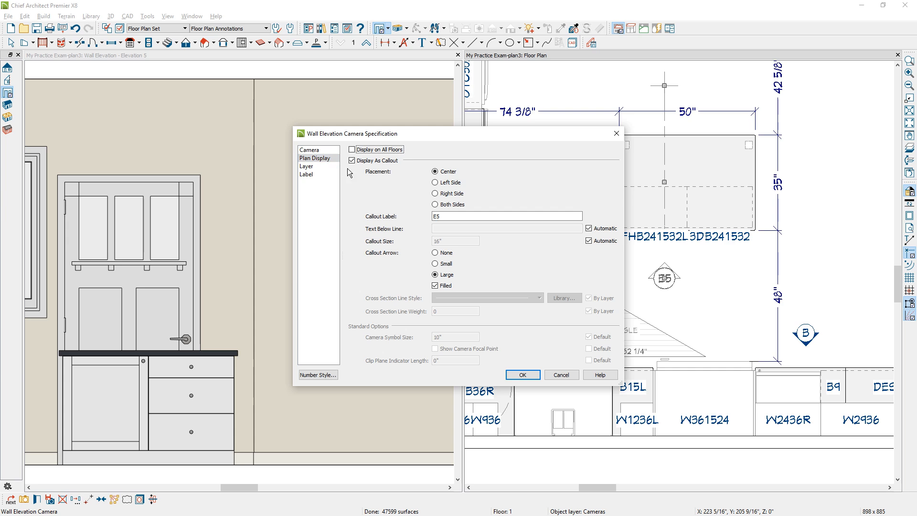
{"action": "left_click_drag", "start_coordinate": [440, 216], "coordinate": [409, 218]}
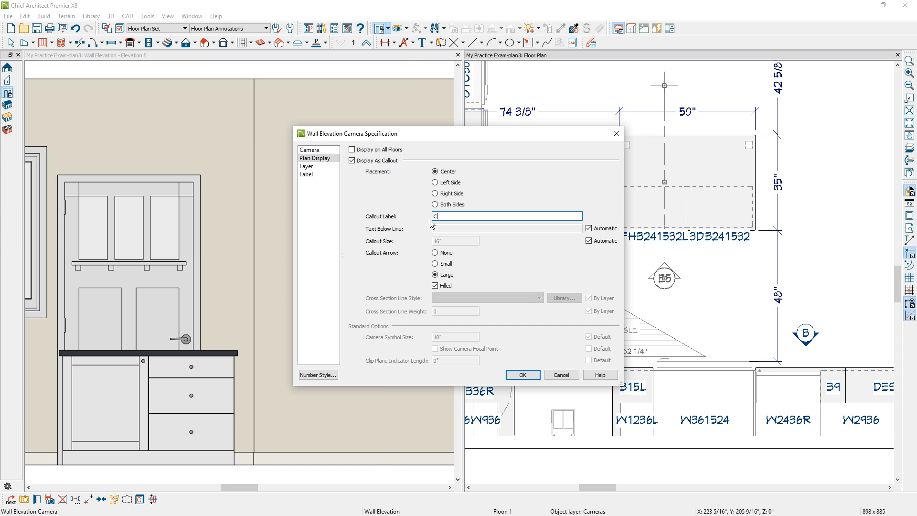
{"action": "left_click", "coordinate": [309, 150]}
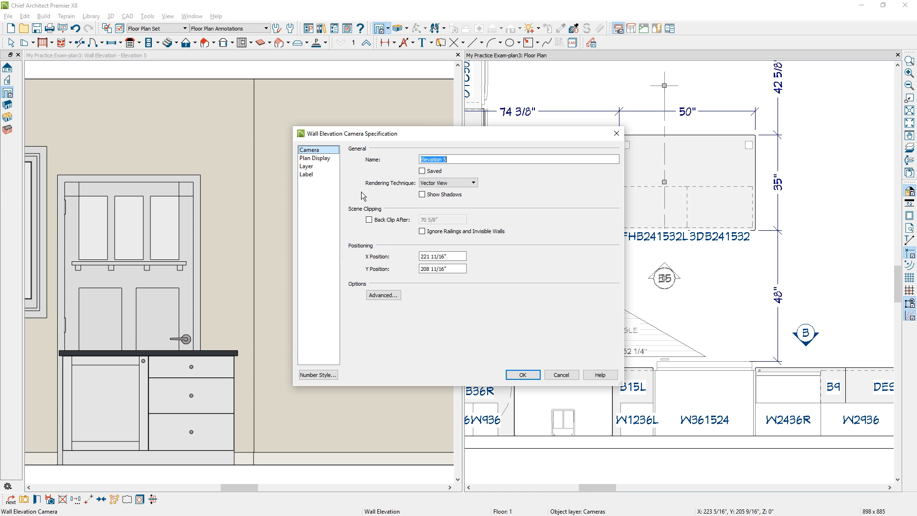
{"action": "left_click", "coordinate": [369, 220]}
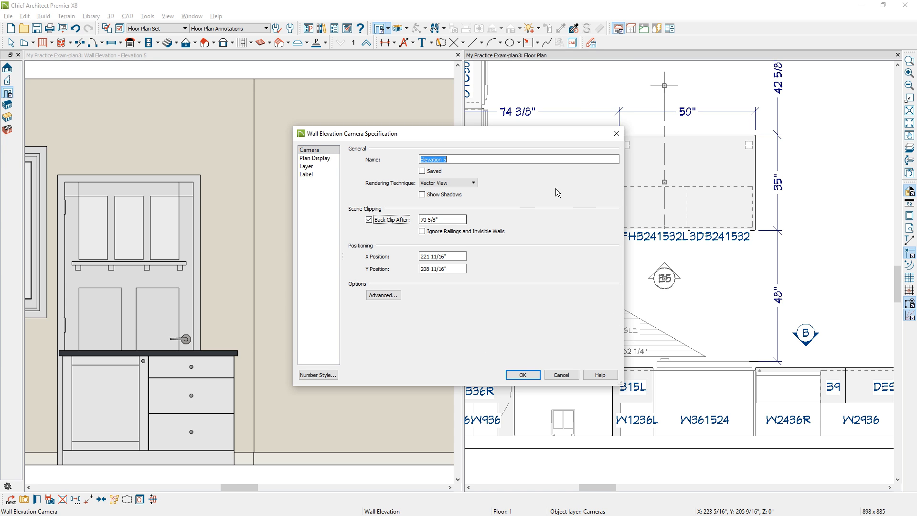
{"action": "left_click", "coordinate": [524, 376]}
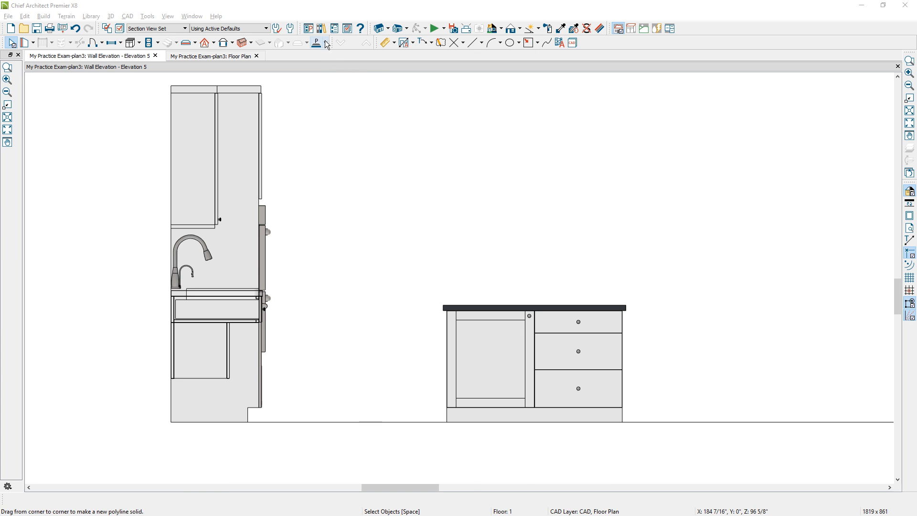
Step: Place a Square (undermount) bar sink from the library in the island's door cabinet
{"action": "left_click", "coordinate": [322, 30]}
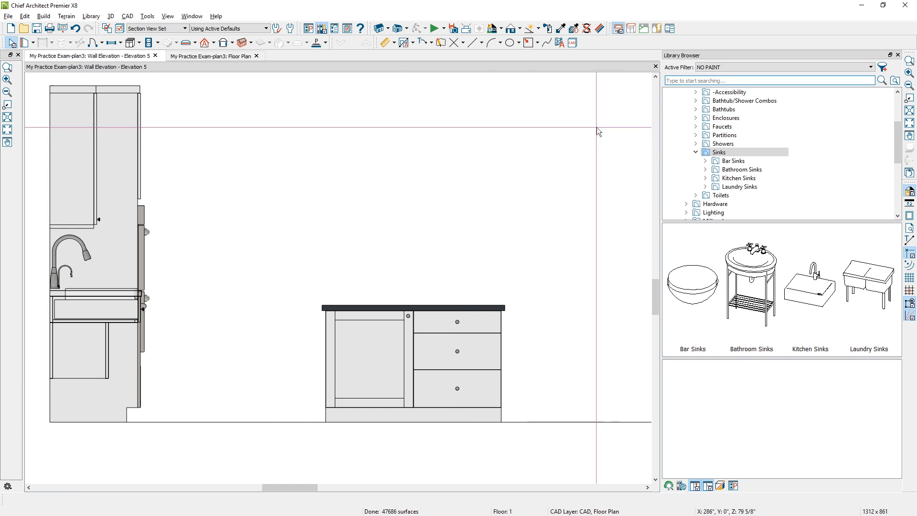
{"action": "left_click", "coordinate": [730, 162]}
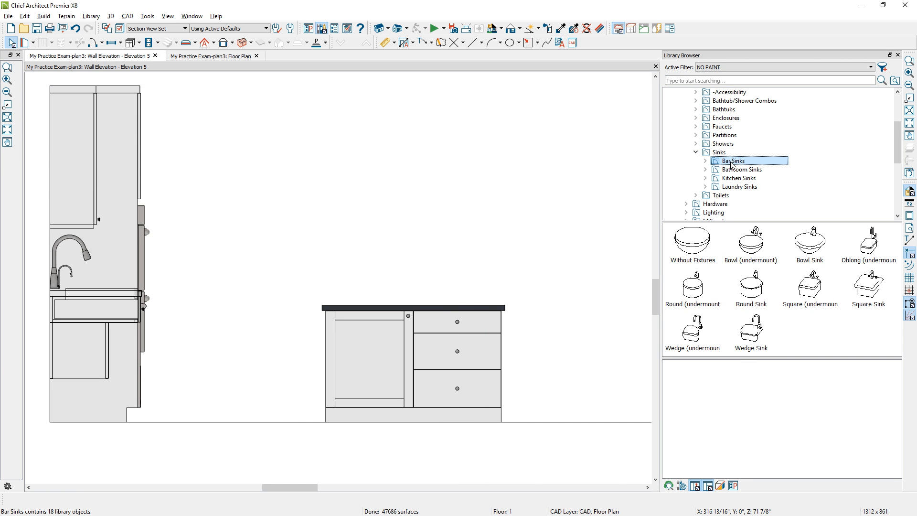
{"action": "left_click", "coordinate": [810, 287]}
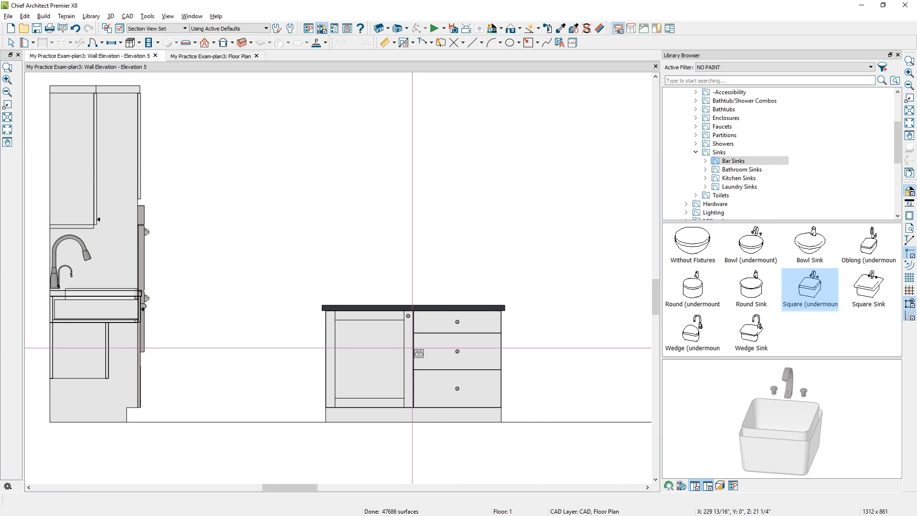
{"action": "left_click", "coordinate": [399, 355]}
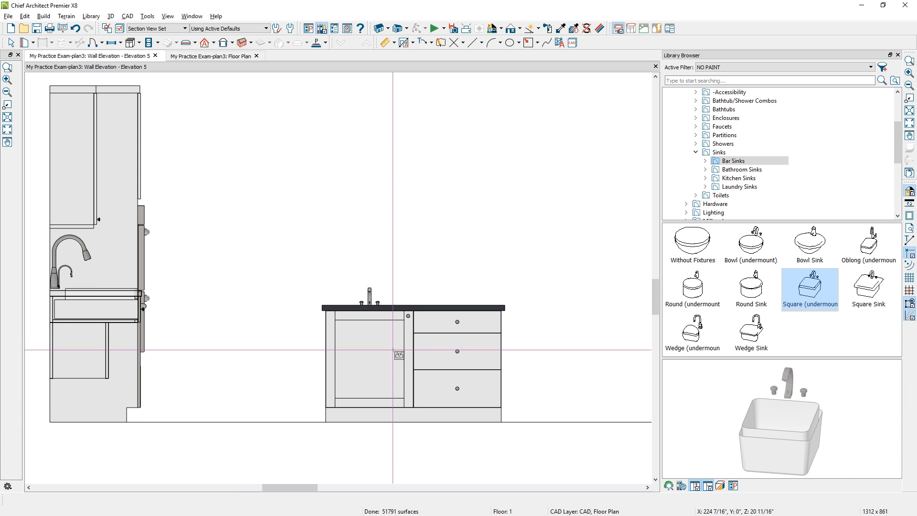
Step: Dimension the widths of the two island cabinets below the floor line, using the NKBA 1E -- Elevation Cabinets annotation set
{"action": "left_click", "coordinate": [266, 28]}
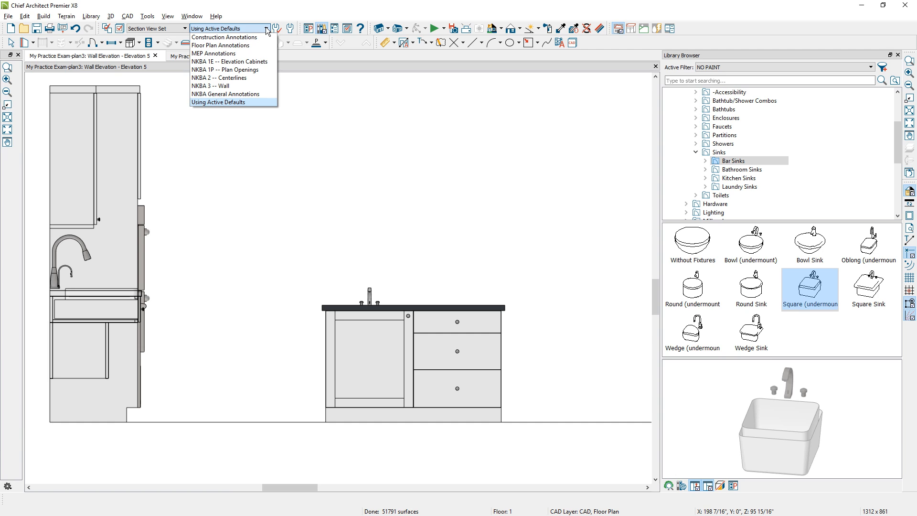
{"action": "left_click", "coordinate": [257, 59]}
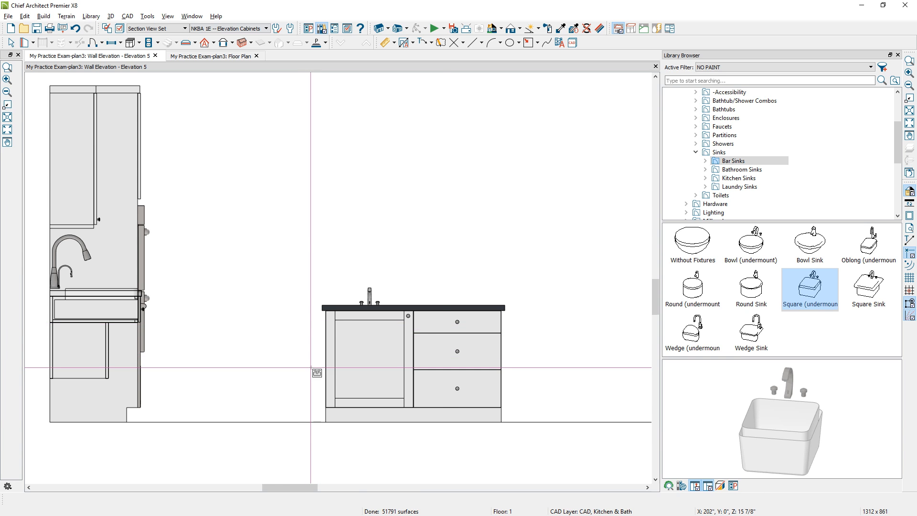
{"action": "key", "text": "d"}
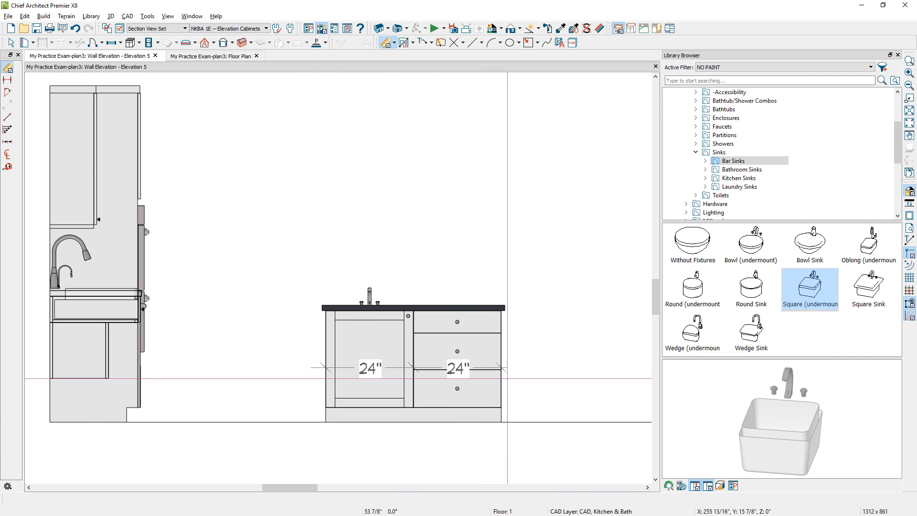
{"action": "left_click", "coordinate": [487, 377]}
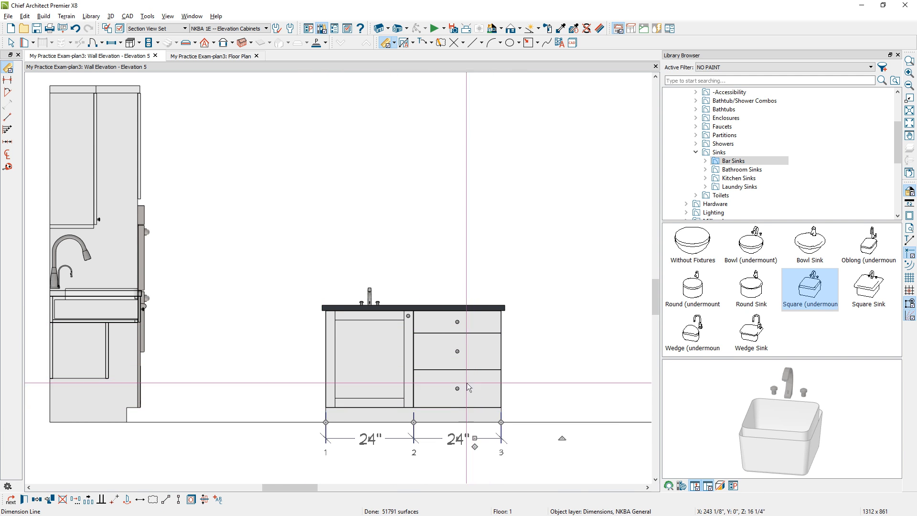
Step: Add a centerline dimension through the island sink to the island's far end, below the cabinet widths, using NKBA 2 -- Centerlines
{"action": "left_click", "coordinate": [395, 43]}
{"action": "left_click", "coordinate": [401, 126]}
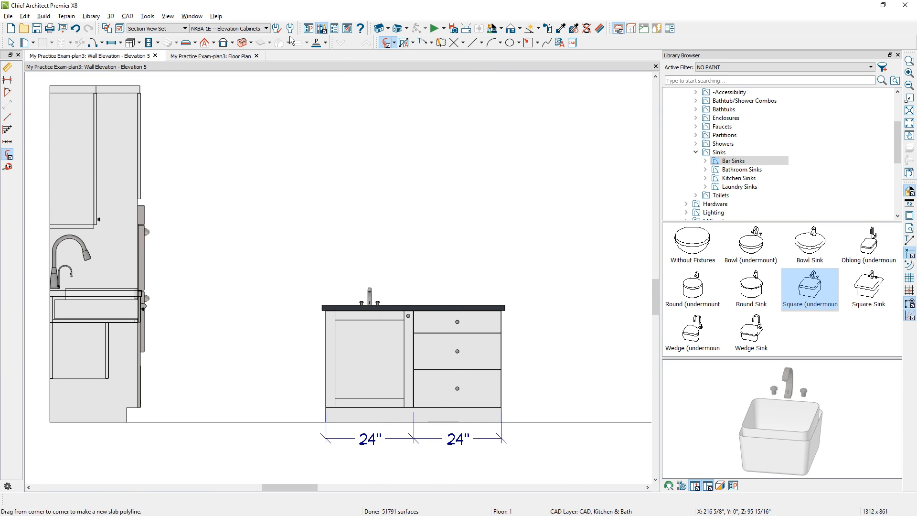
{"action": "left_click", "coordinate": [266, 30]}
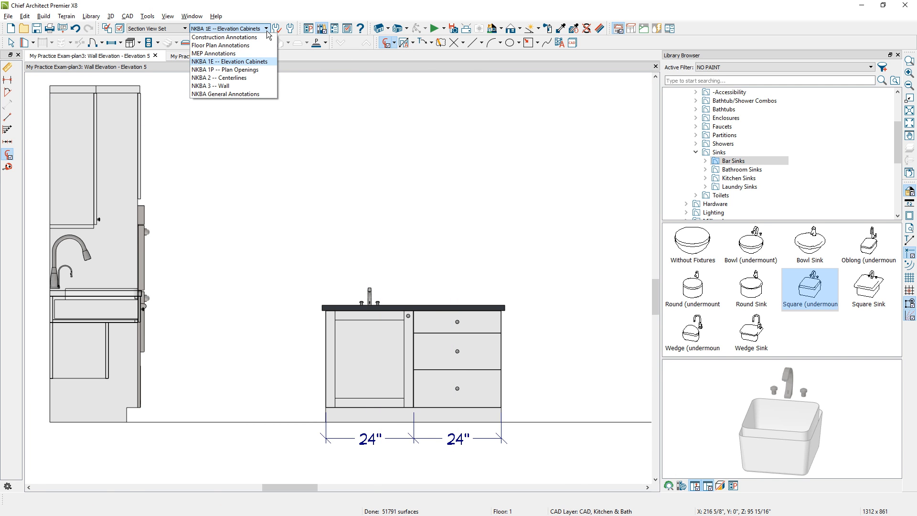
{"action": "left_click", "coordinate": [246, 78]}
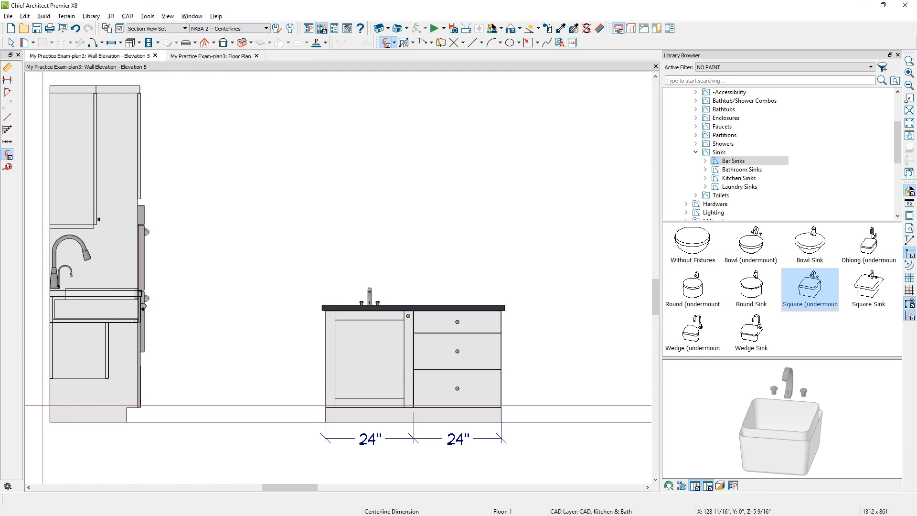
{"action": "left_click_drag", "start_coordinate": [47, 406], "coordinate": [507, 406]}
{"action": "left_click", "coordinate": [289, 405]}
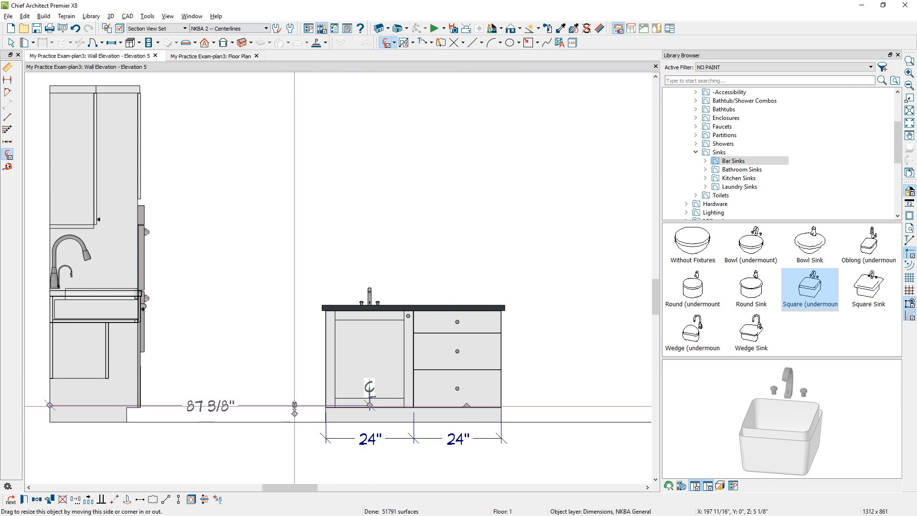
{"action": "left_click_drag", "start_coordinate": [289, 405], "coordinate": [502, 398]}
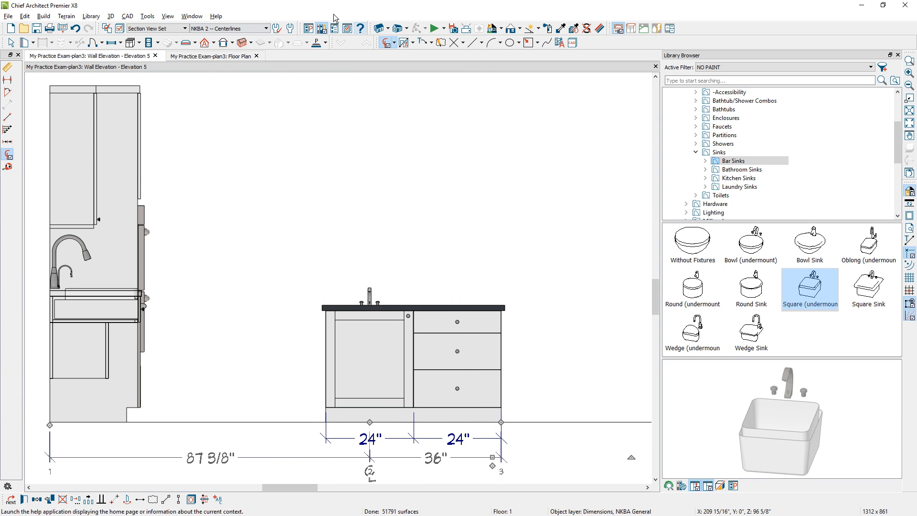
Step: Add an end-to-end dimension across the island's base cabinets with NKBA 1E -- Elevation Cabinets, and space the dimension lines farther apart
{"action": "left_click", "coordinate": [246, 29]}
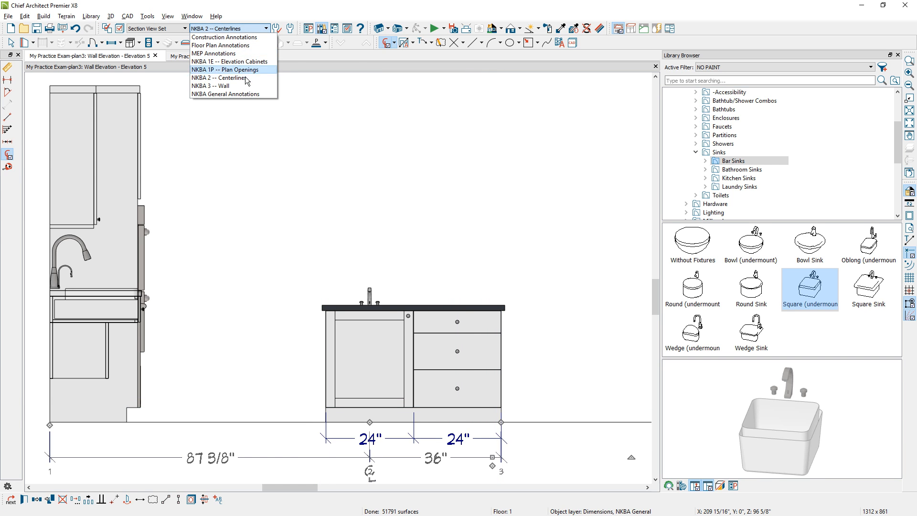
{"action": "left_click", "coordinate": [229, 62]}
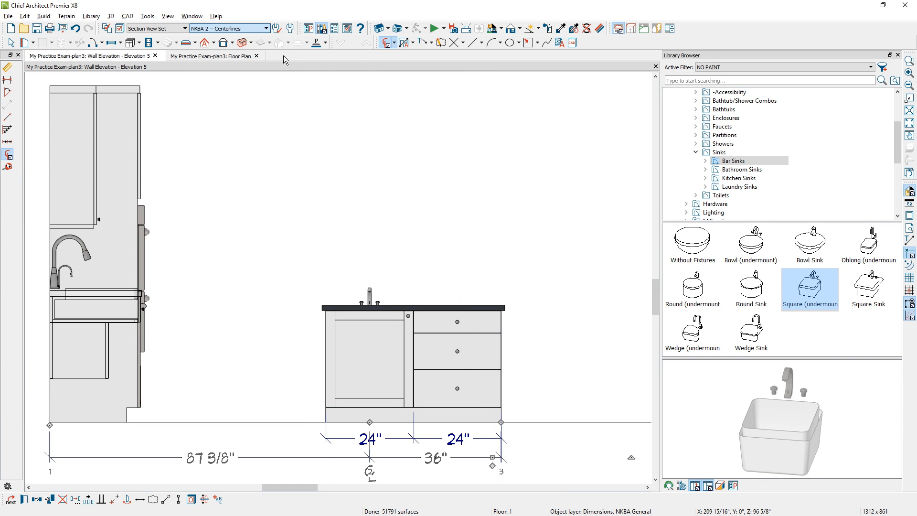
{"action": "left_click", "coordinate": [394, 43]}
{"action": "left_click", "coordinate": [400, 66]}
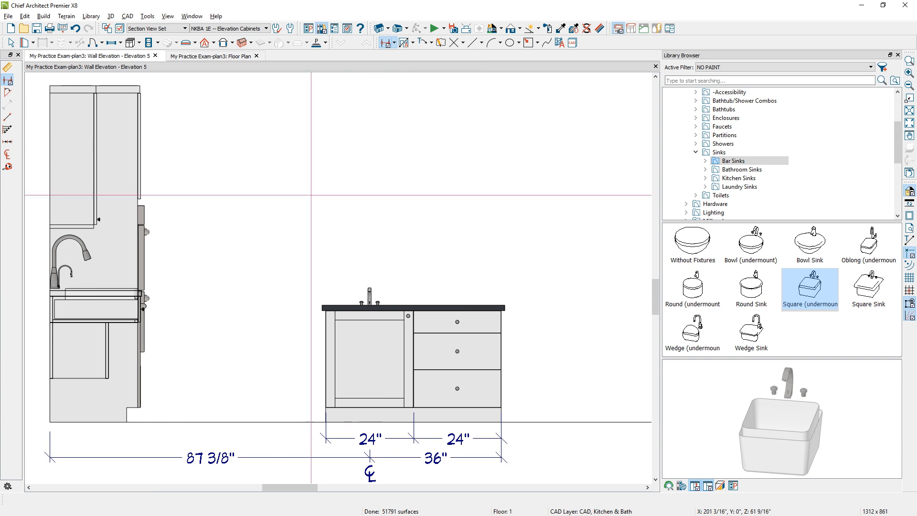
{"action": "mouse_move", "coordinate": [256, 389]}
{"action": "left_mouse_down"}
{"action": "mouse_move", "coordinate": [498, 406]}
{"action": "mouse_move", "coordinate": [497, 478]}
{"action": "mouse_move", "coordinate": [498, 412]}
{"action": "left_mouse_up"}
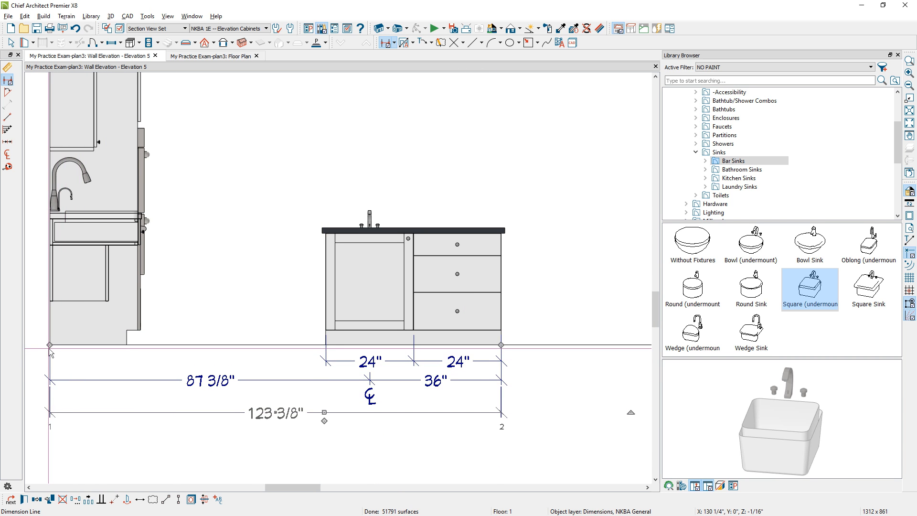
{"action": "left_click_drag", "start_coordinate": [49, 344], "coordinate": [325, 313]}
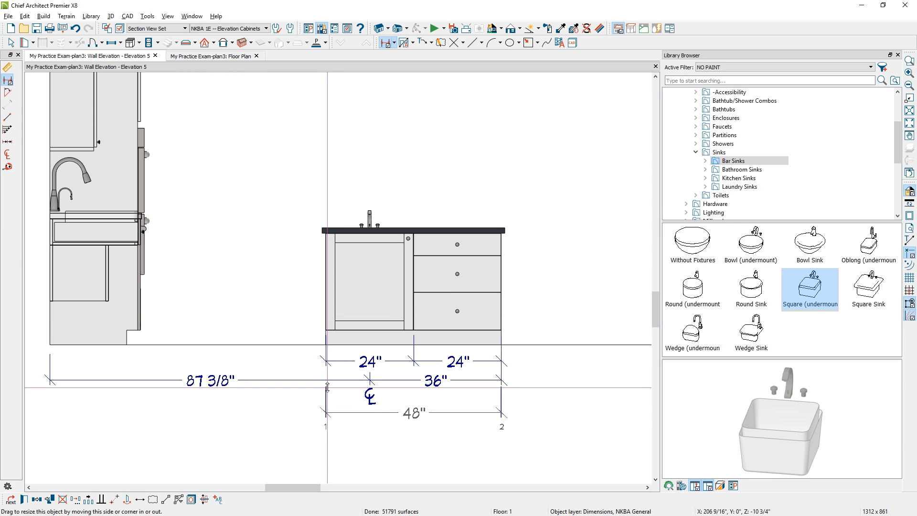
{"action": "left_click_drag", "start_coordinate": [344, 362], "coordinate": [344, 377]}
{"action": "key", "text": "space"}
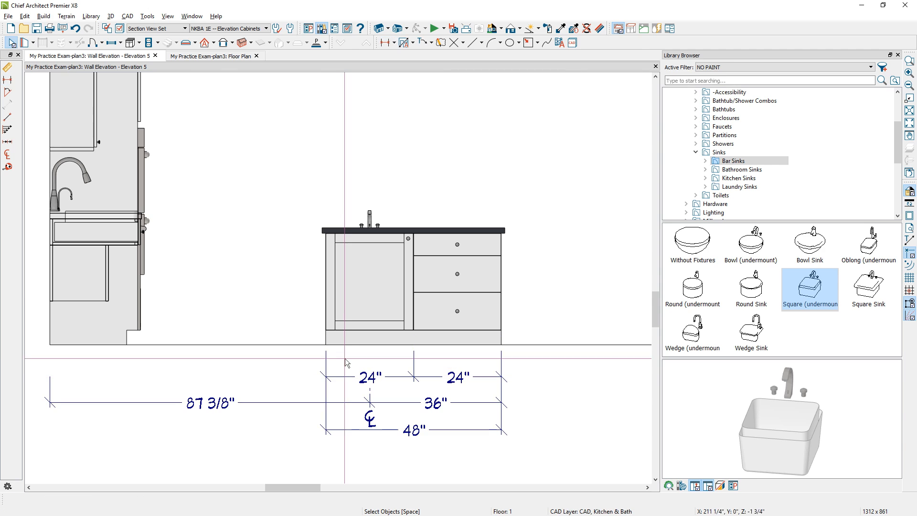
Step: Dimension the island's overall height beside the drawer cabinet, from the countertop's top surface down to the floor line
{"action": "left_click", "coordinate": [387, 43]}
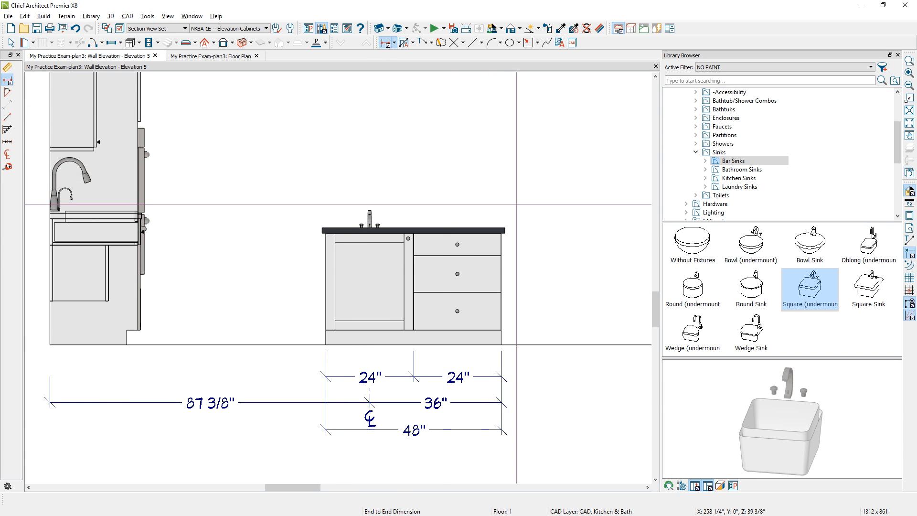
{"action": "left_click_drag", "start_coordinate": [511, 225], "coordinate": [512, 345]}
{"action": "scroll", "coordinate": [547, 358], "scroll_direction": "up", "scroll_amount": 3}
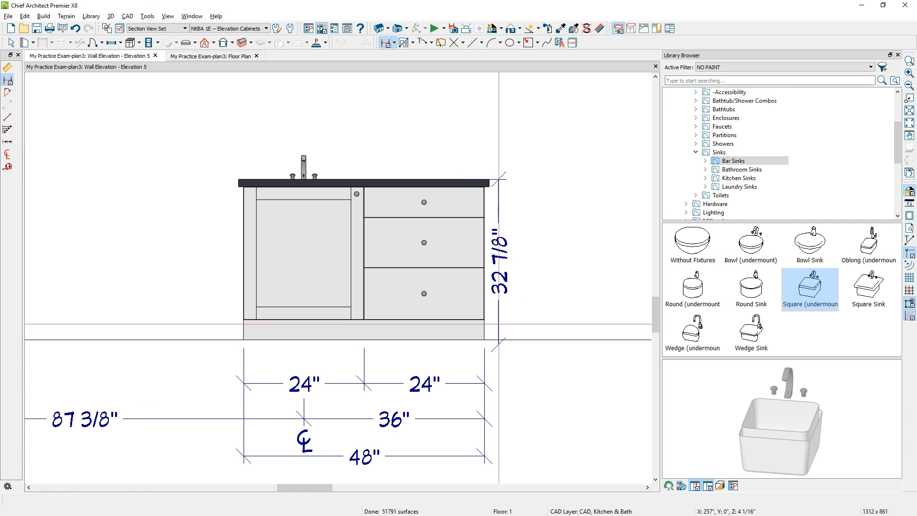
{"action": "left_click", "coordinate": [499, 342]}
{"action": "left_click_drag", "start_coordinate": [498, 342], "coordinate": [498, 337]}
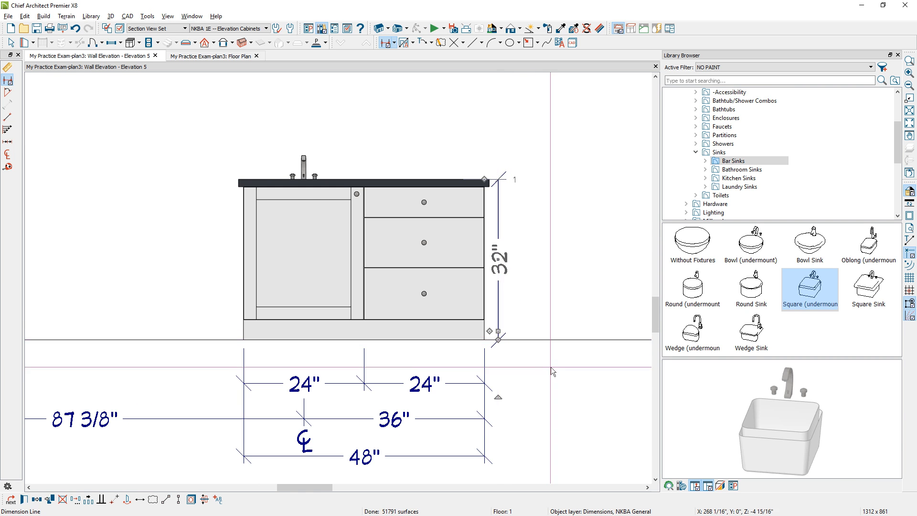
Step: Add a manual vertical dimension beside the island's sink cabinet, from countertop top to floor, split at the countertop's underside
{"action": "left_click", "coordinate": [394, 43]}
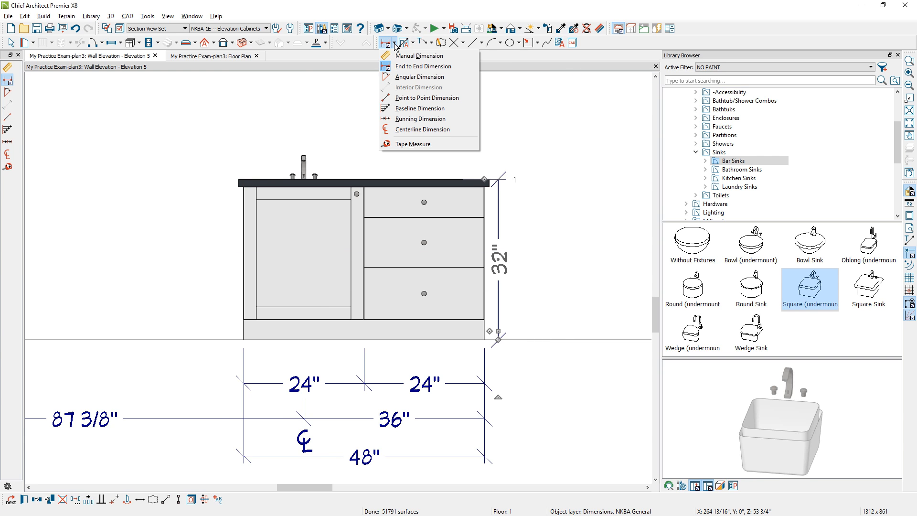
{"action": "left_click", "coordinate": [415, 56]}
{"action": "left_click_drag", "start_coordinate": [219, 172], "coordinate": [220, 337]}
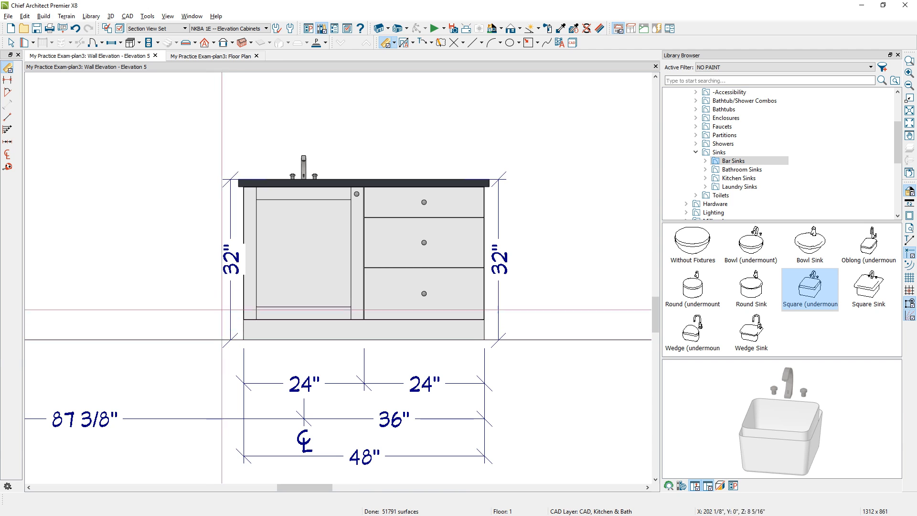
{"action": "left_click", "coordinate": [230, 198]}
{"action": "mouse_move", "coordinate": [221, 199]}
{"action": "left_mouse_down"}
{"action": "mouse_move", "coordinate": [242, 186]}
{"action": "mouse_move", "coordinate": [219, 205]}
{"action": "left_mouse_up"}
{"action": "scroll", "coordinate": [219, 205], "scroll_direction": "down", "scroll_amount": 4}
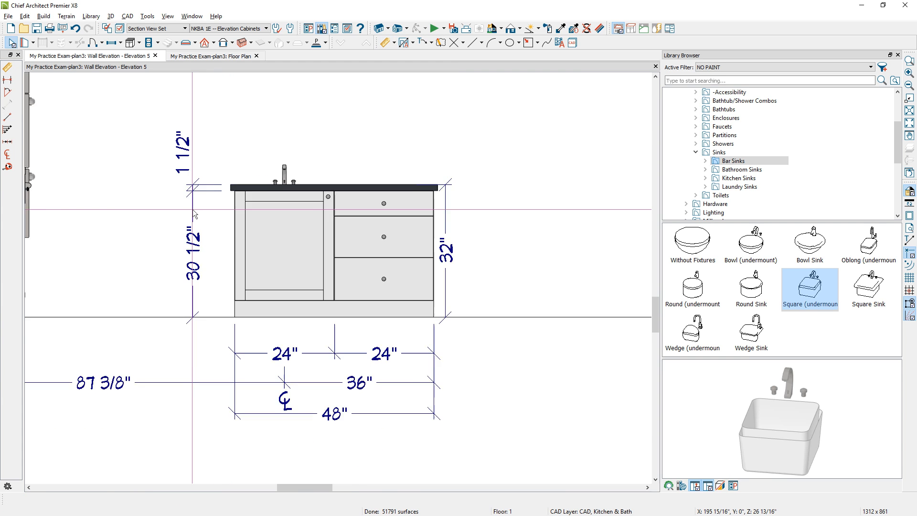
{"action": "scroll", "coordinate": [269, 272], "scroll_direction": "down", "scroll_amount": 1}
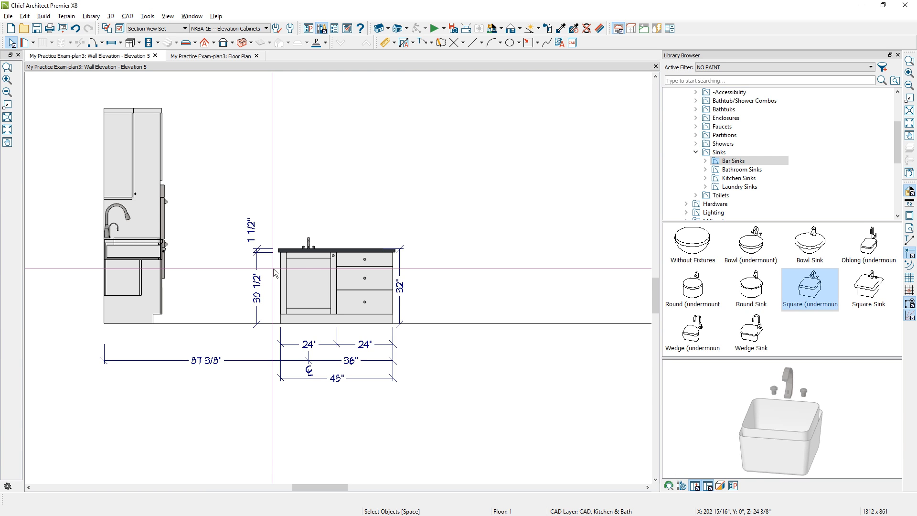
Step: Send the entire elevation to layout page 6 as color-filled plot lines at 1/2 in = 1 ft, and crop the empty area beyond the island
{"action": "left_click", "coordinate": [8, 16]}
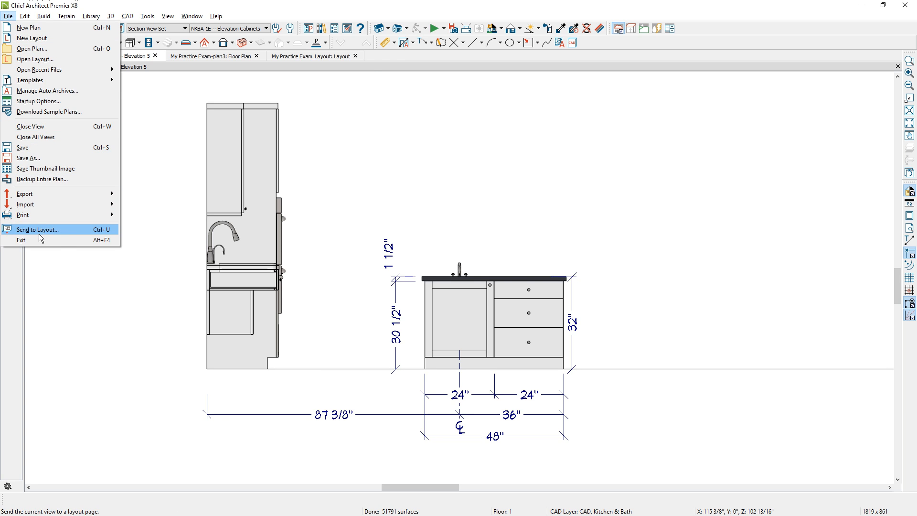
{"action": "left_click", "coordinate": [66, 232]}
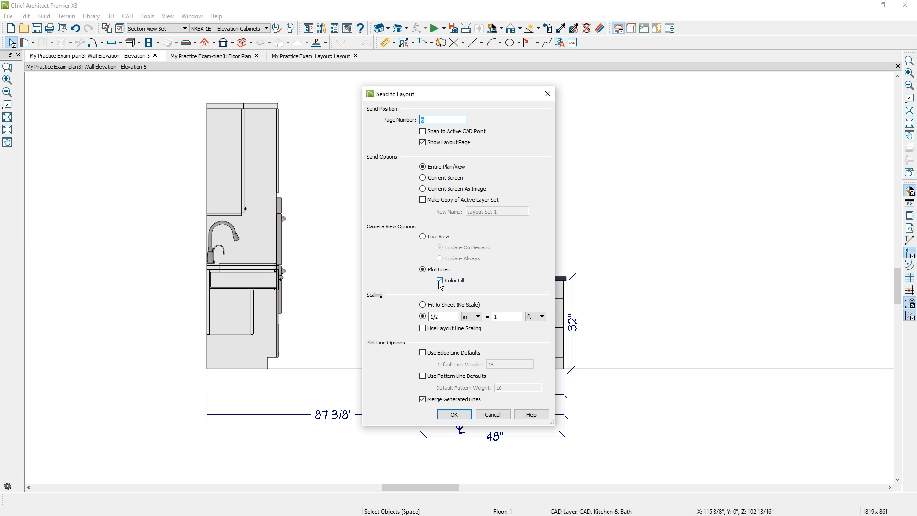
{"action": "type", "text": "6"}
{"action": "left_click", "coordinate": [465, 416]}
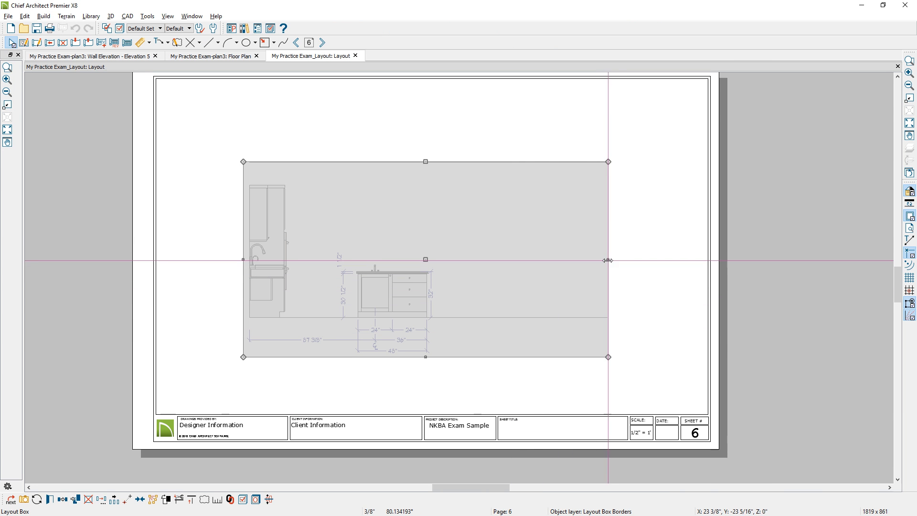
{"action": "left_click_drag", "start_coordinate": [608, 259], "coordinate": [450, 274]}
Step: Copy the 2ND WALL ELEVATION title label from layout page 5 to below the island elevation on page 6, and center the elevation view above it
{"action": "left_click", "coordinate": [297, 44]}
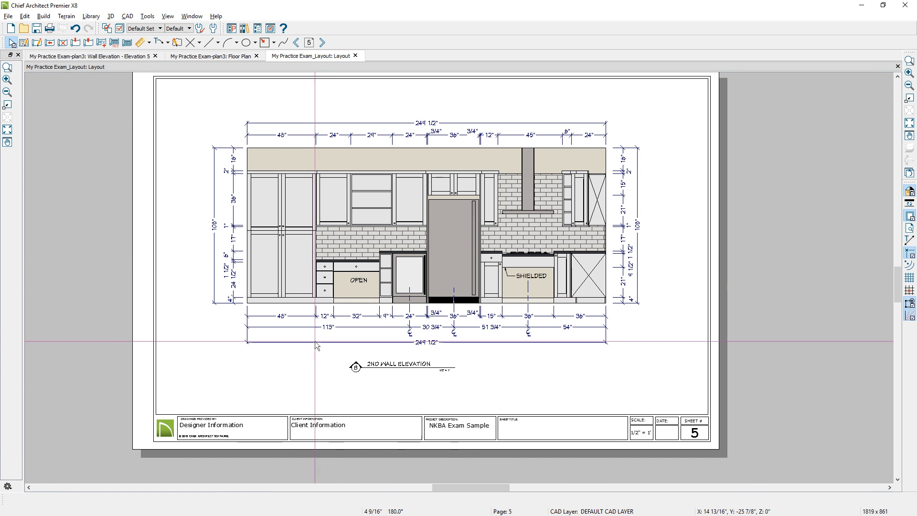
{"action": "left_click", "coordinate": [463, 383]}
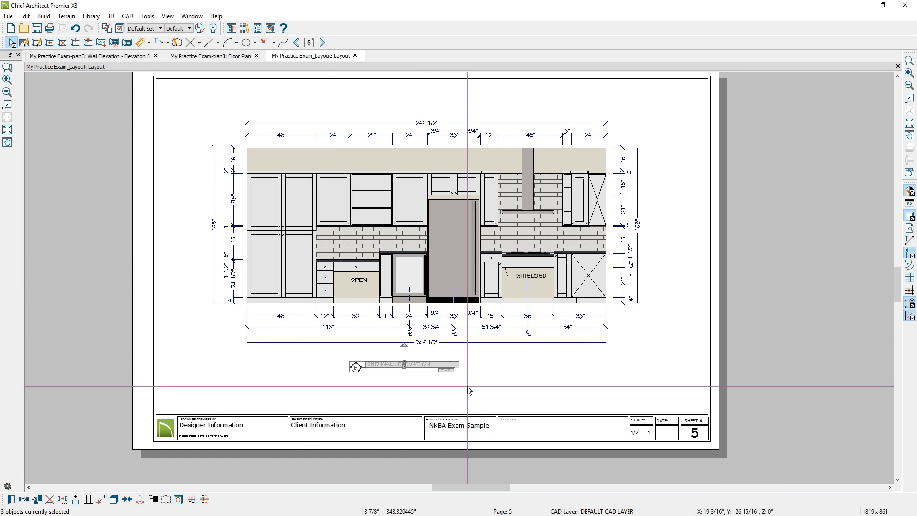
{"action": "left_click", "coordinate": [322, 43]}
{"action": "left_click", "coordinate": [25, 16]}
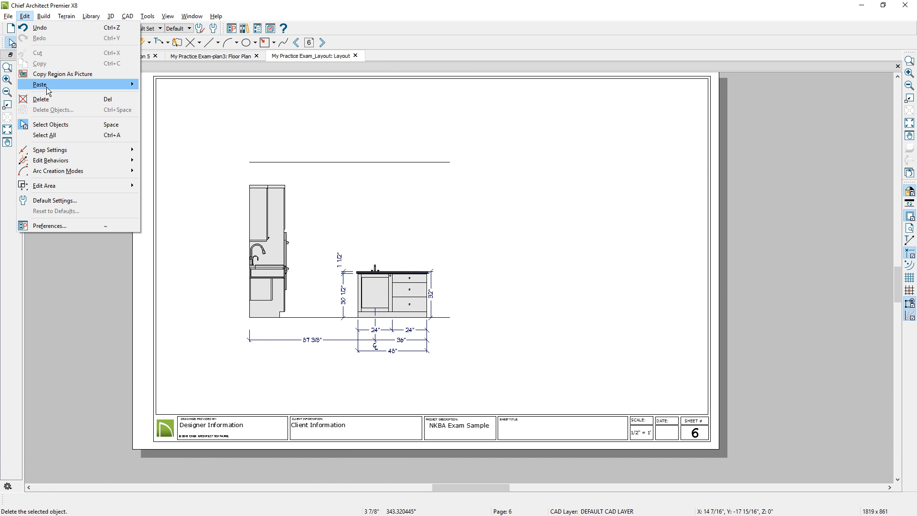
{"action": "mouse_move", "coordinate": [40, 84]}
{"action": "left_click", "coordinate": [165, 94]}
{"action": "left_click", "coordinate": [422, 346]}
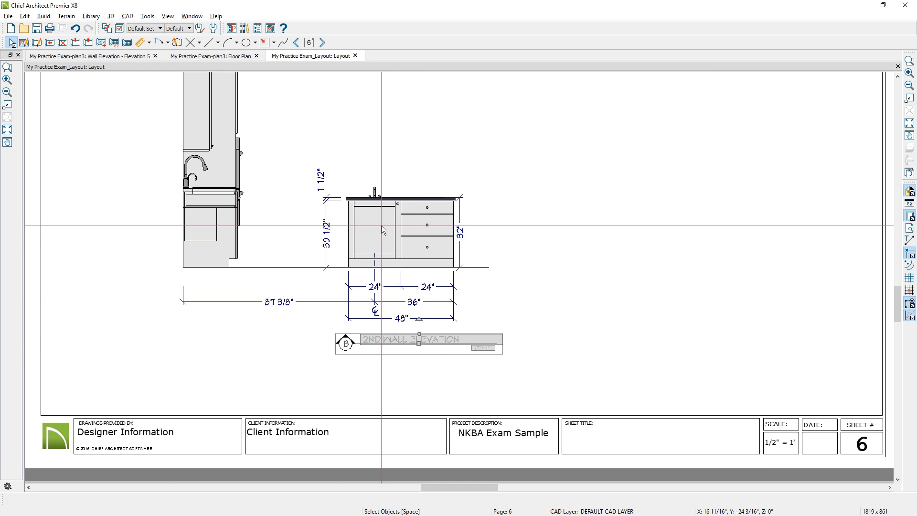
{"action": "left_click", "coordinate": [384, 193]}
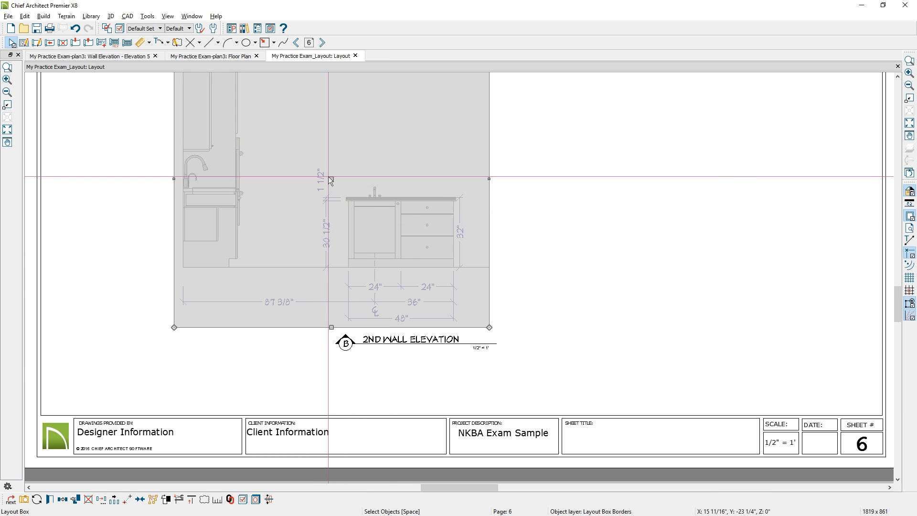
{"action": "left_click_drag", "start_coordinate": [329, 179], "coordinate": [412, 179]}
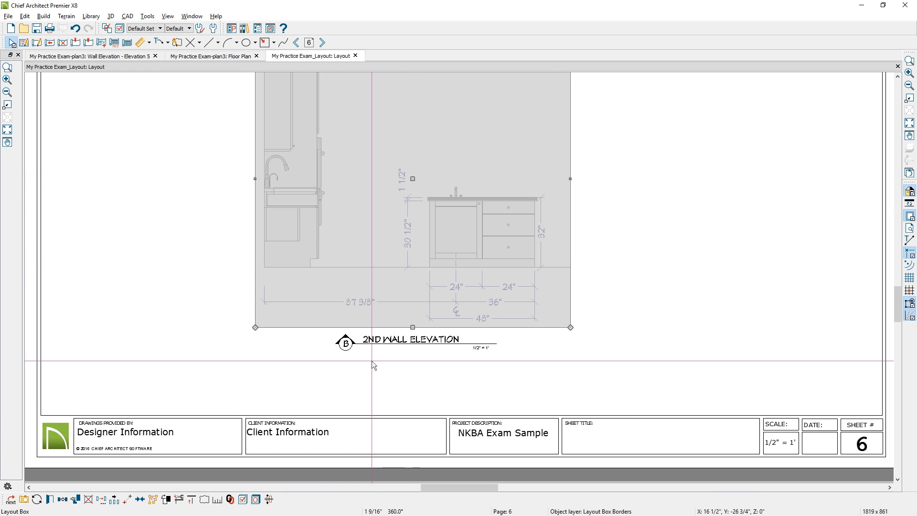